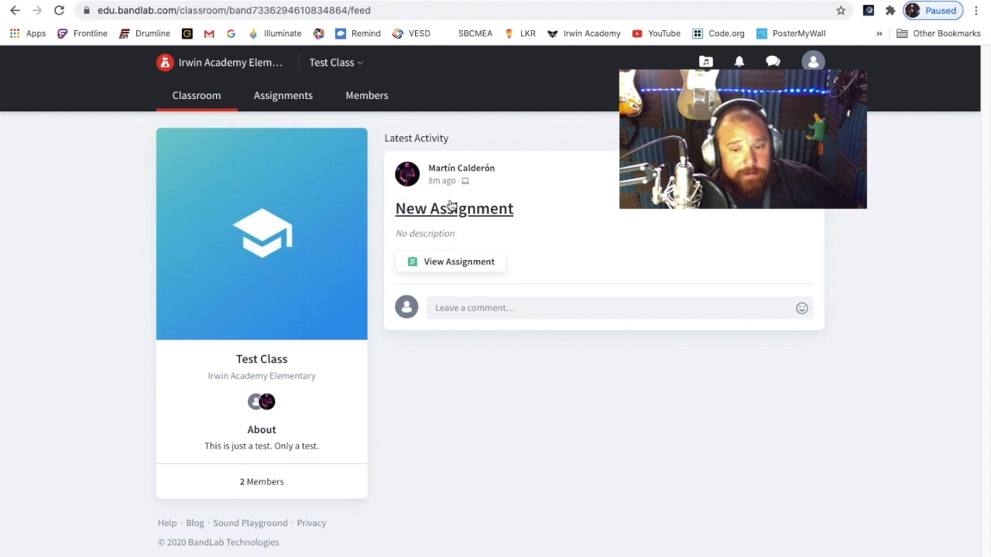
Review the New Assignment post, its submitted recording and its entry in the class assignment list
left_click(487, 214)
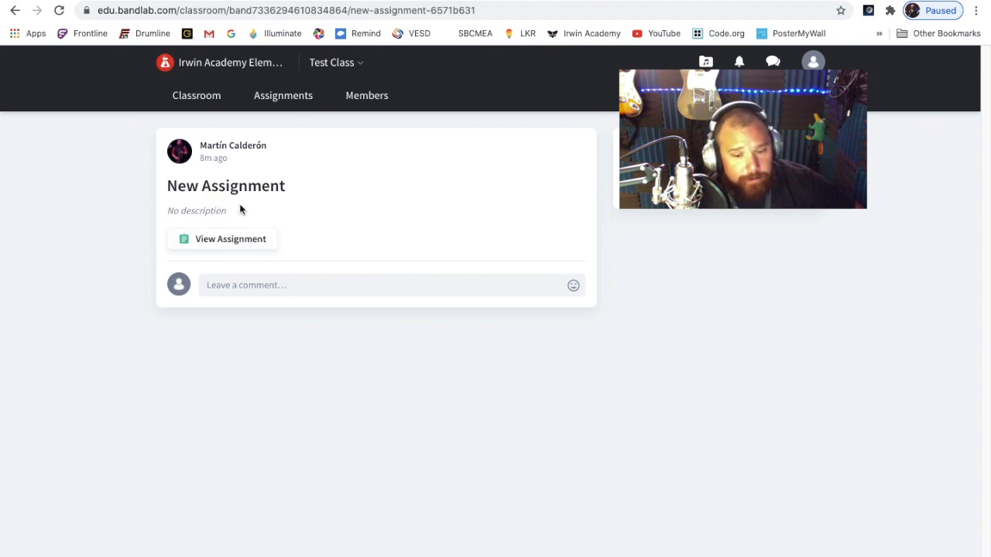
left_click(238, 245)
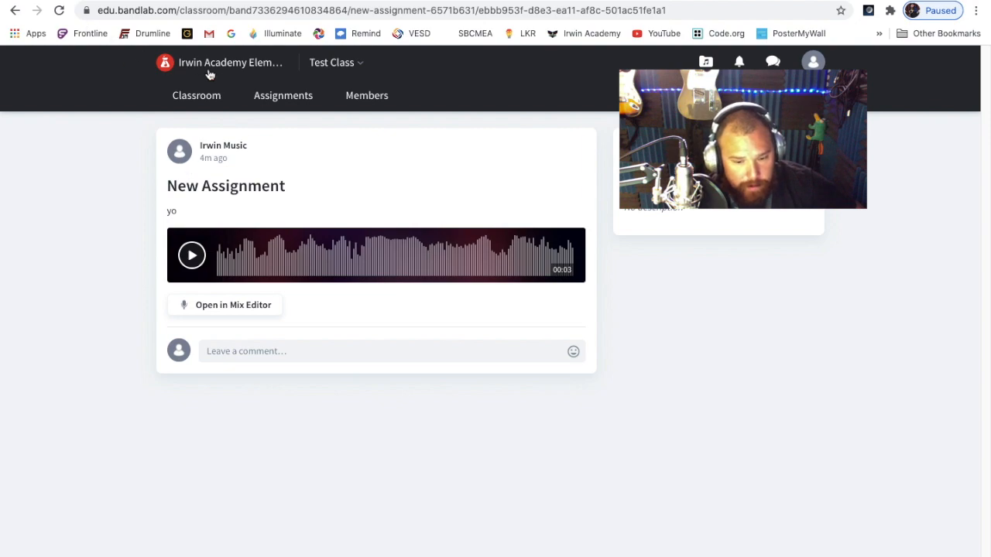
left_click(268, 102)
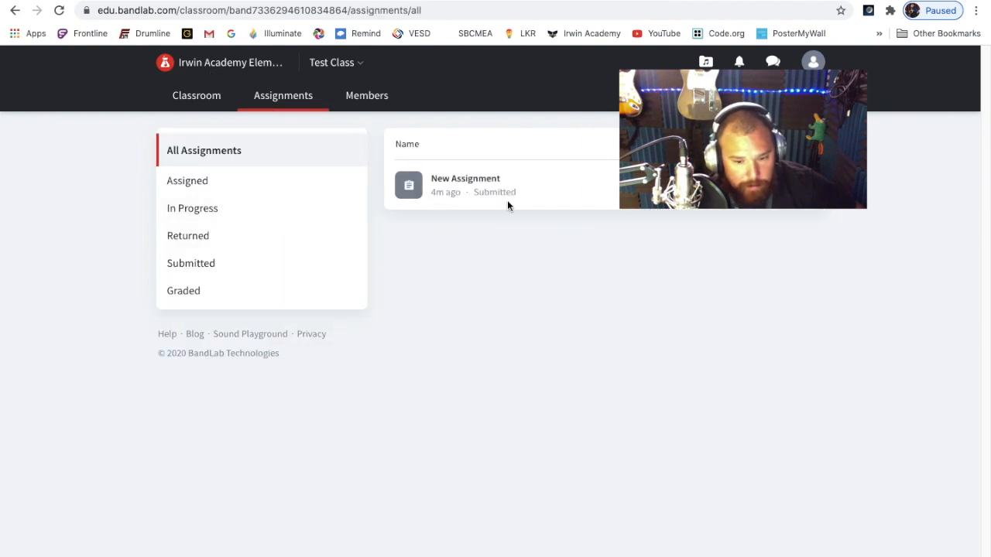
left_click(803, 185)
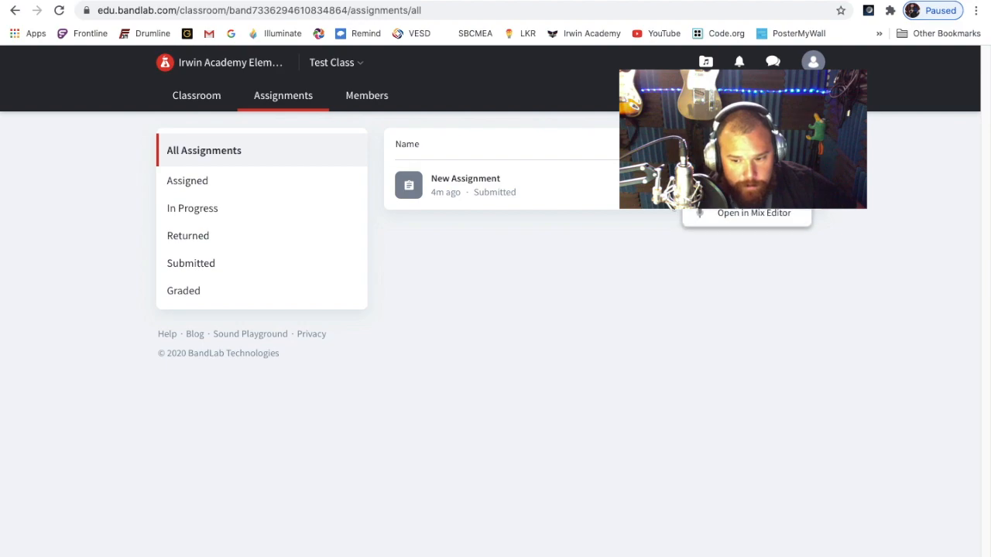
left_click(226, 99)
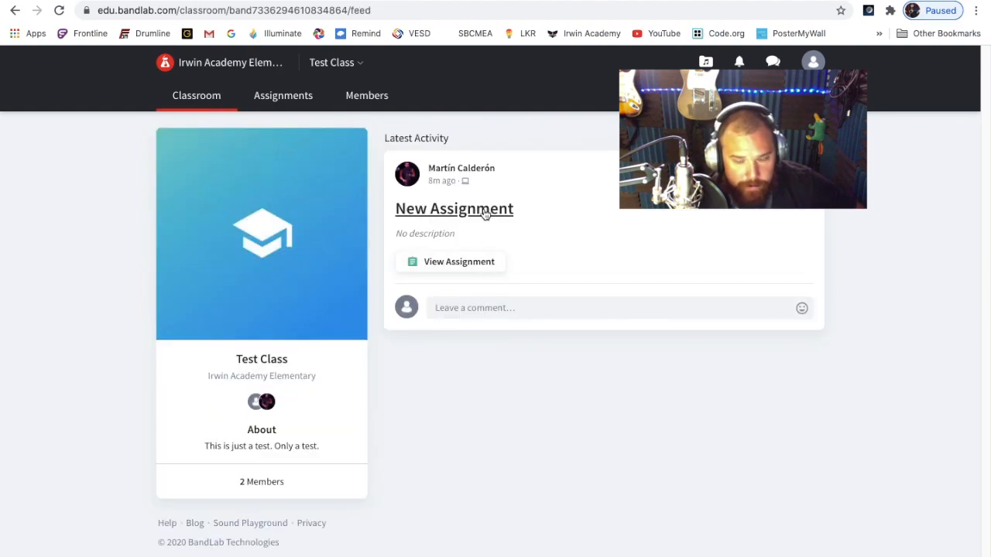
Check the options offered on the New Assignment page and return to the classroom feed
left_click(483, 211)
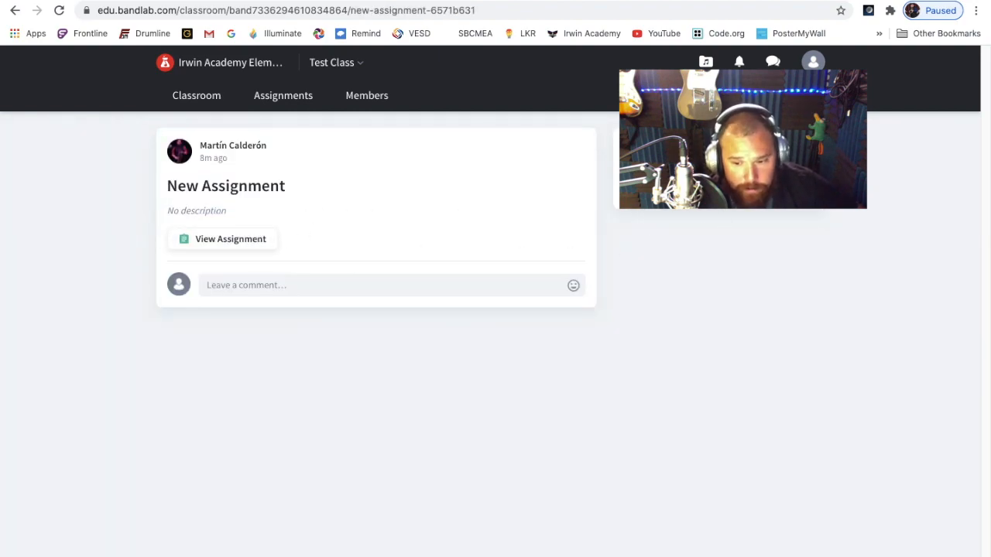
left_click(800, 175)
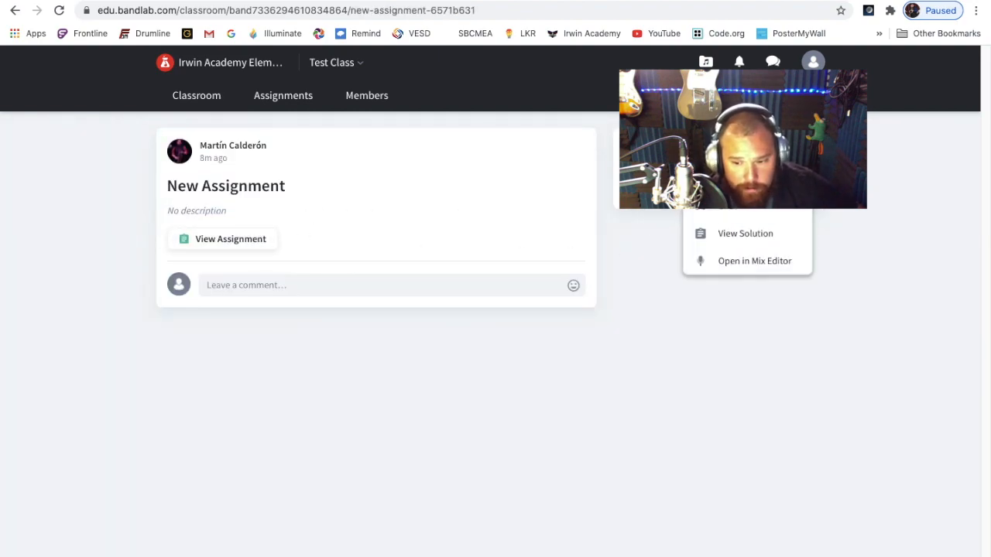
left_click(666, 348)
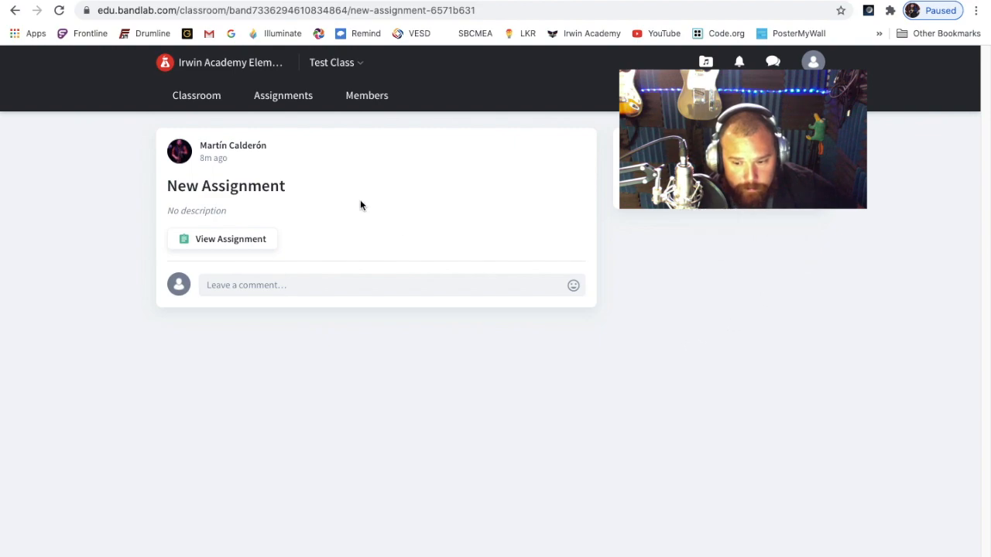
left_click(205, 99)
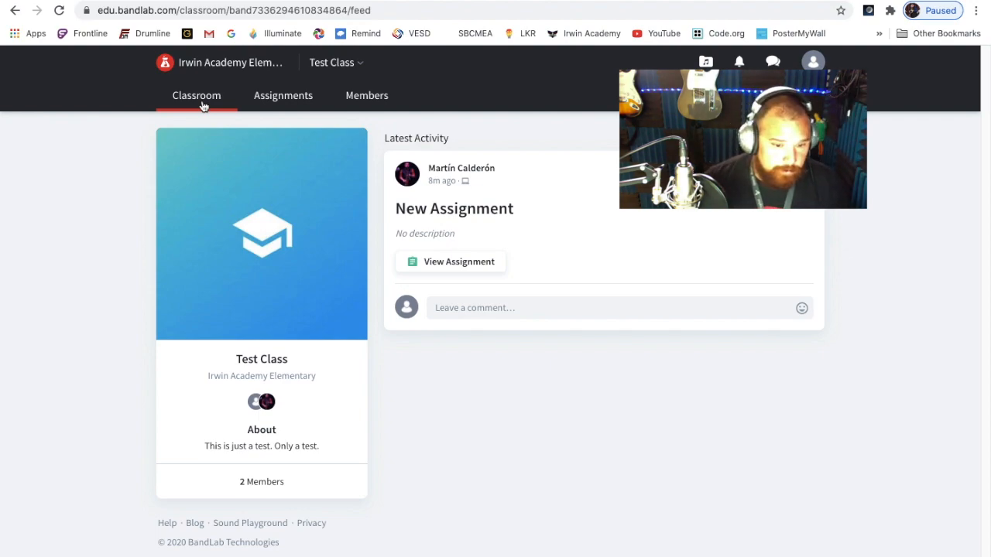
Reload the classroom feed and inspect the options of New Assignment again
left_click(59, 10)
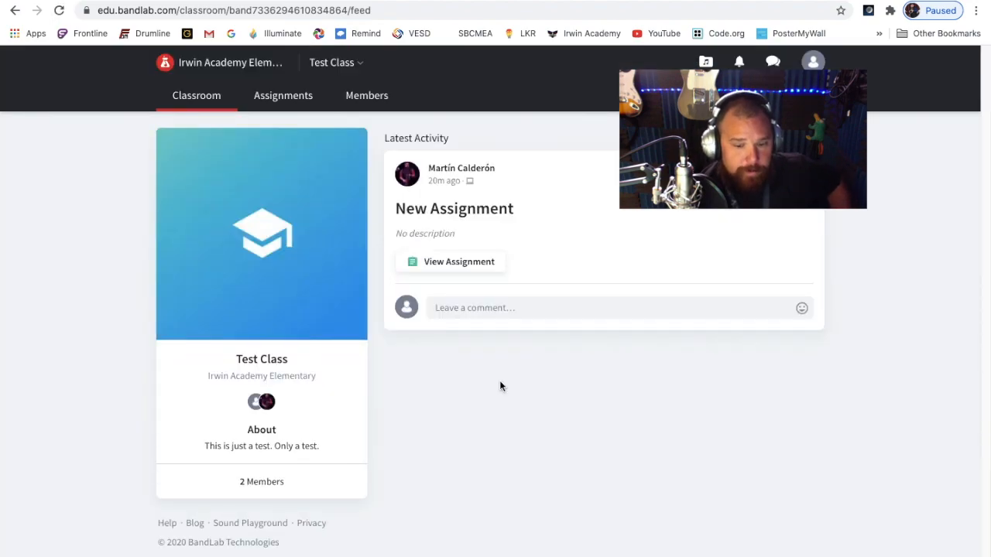
left_click(459, 210)
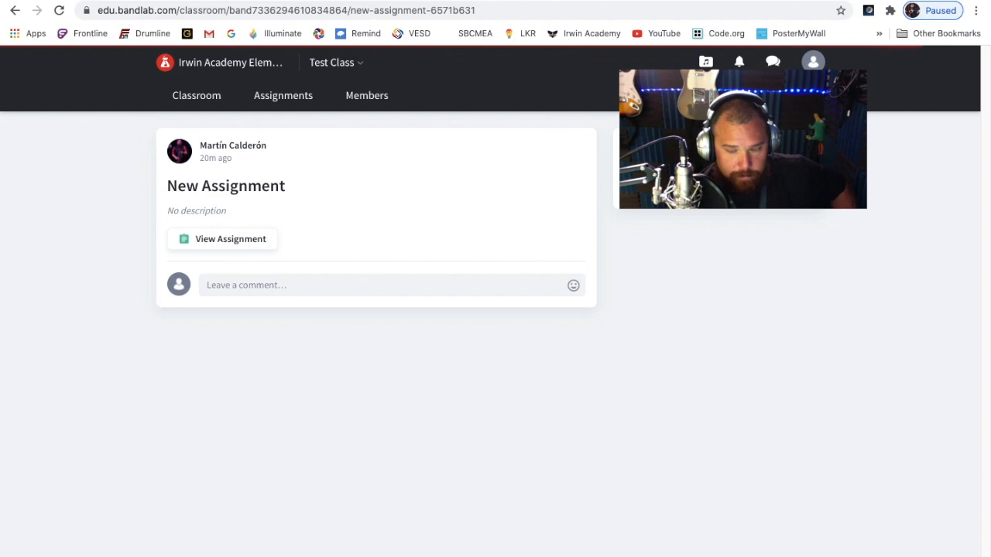
left_click(802, 186)
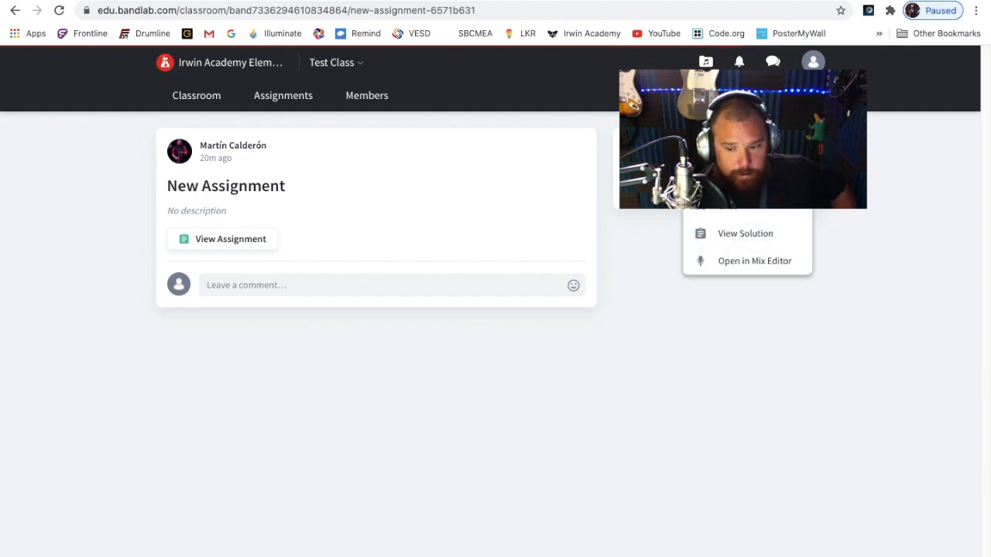
left_click(628, 365)
View the New Assignment submission in the Mix Editor, and exit back to the classroom feed
left_click(219, 239)
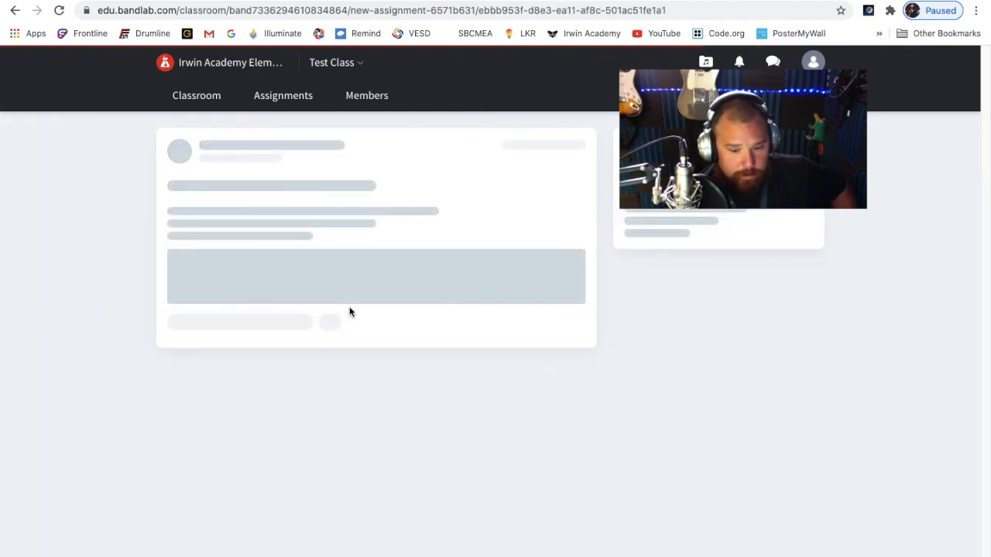
left_click(246, 305)
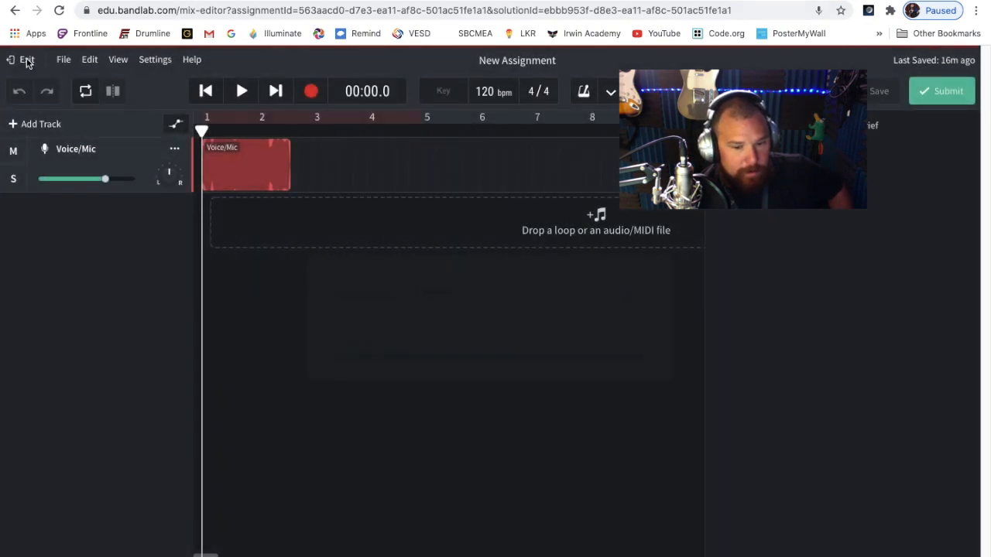
left_click(23, 60)
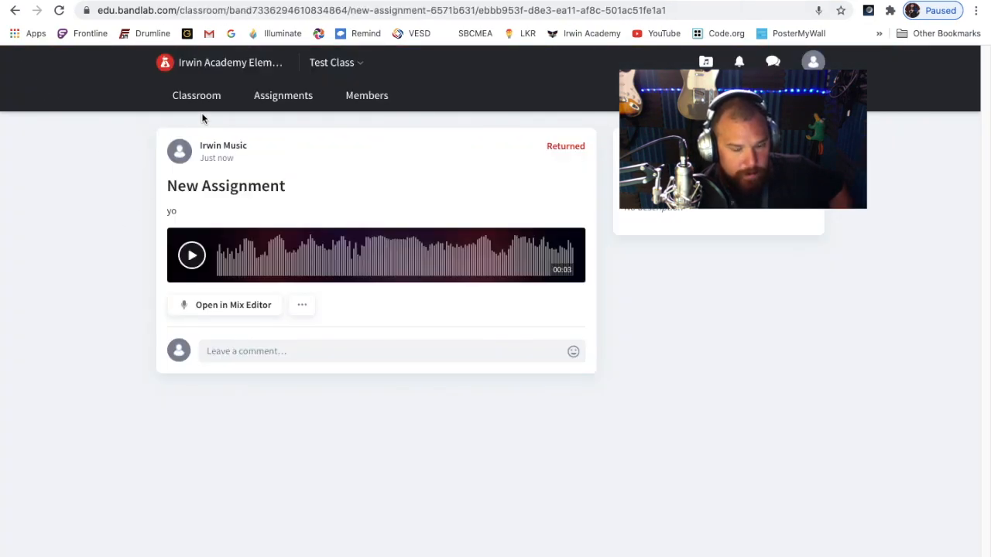
left_click(196, 99)
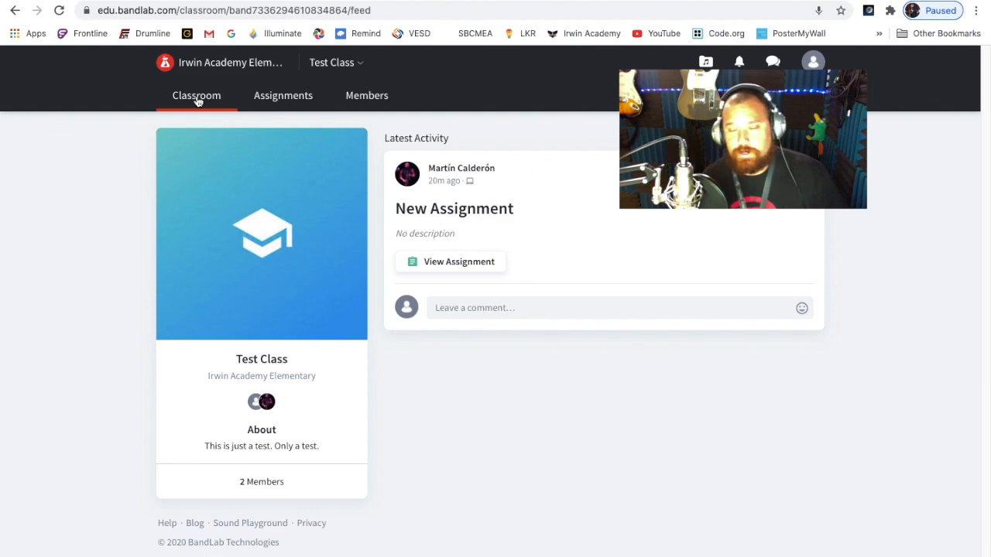
Reload the classroom feed and start the "hey" assignment from the Teacher's Assignment
left_click(59, 10)
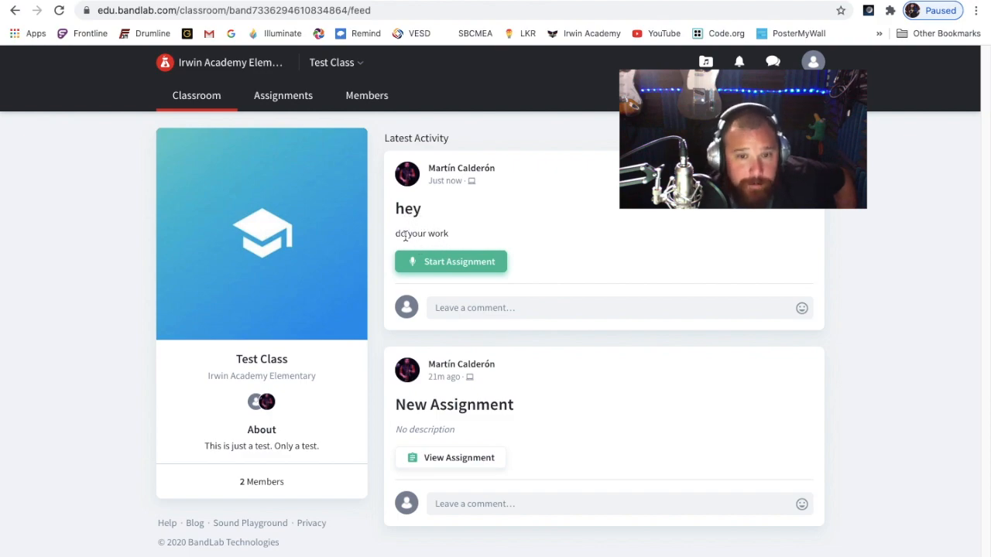
left_click(457, 261)
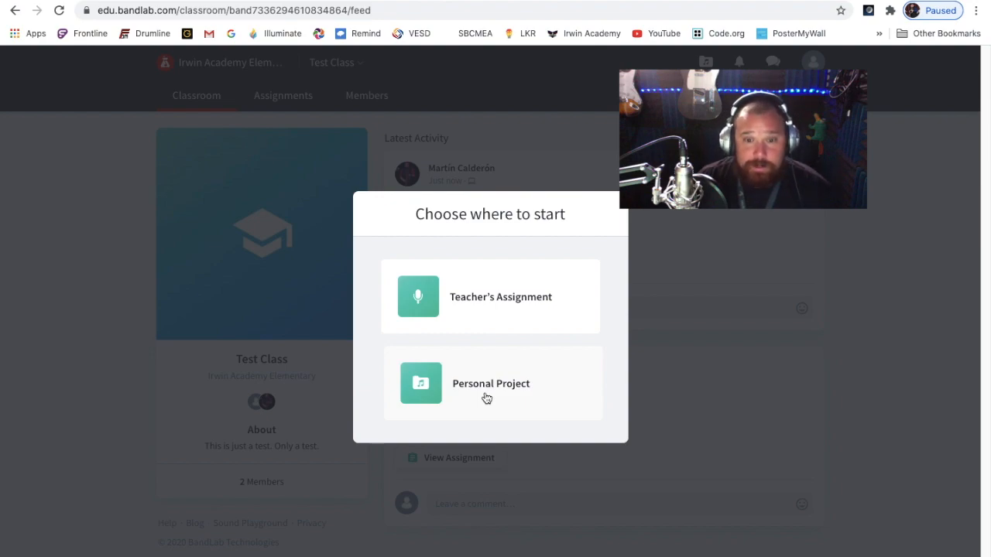
left_click(495, 304)
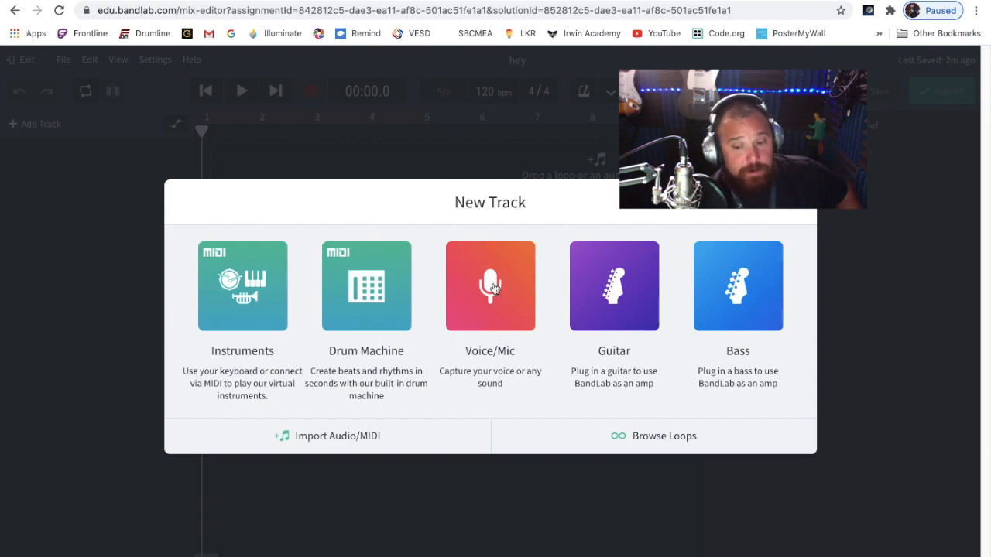
Add an Instruments track to the project, and view the other new track types without adding one
left_click(244, 306)
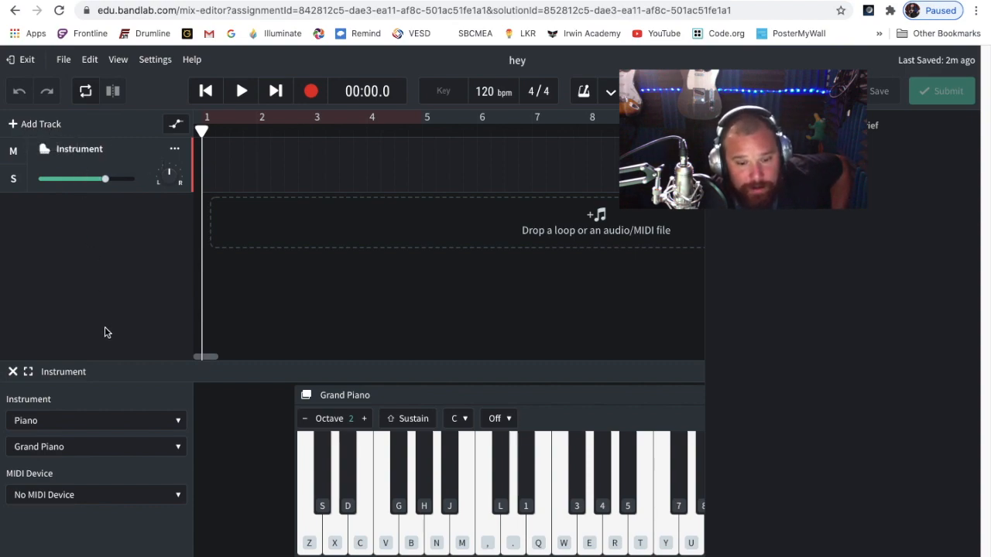
left_click(40, 124)
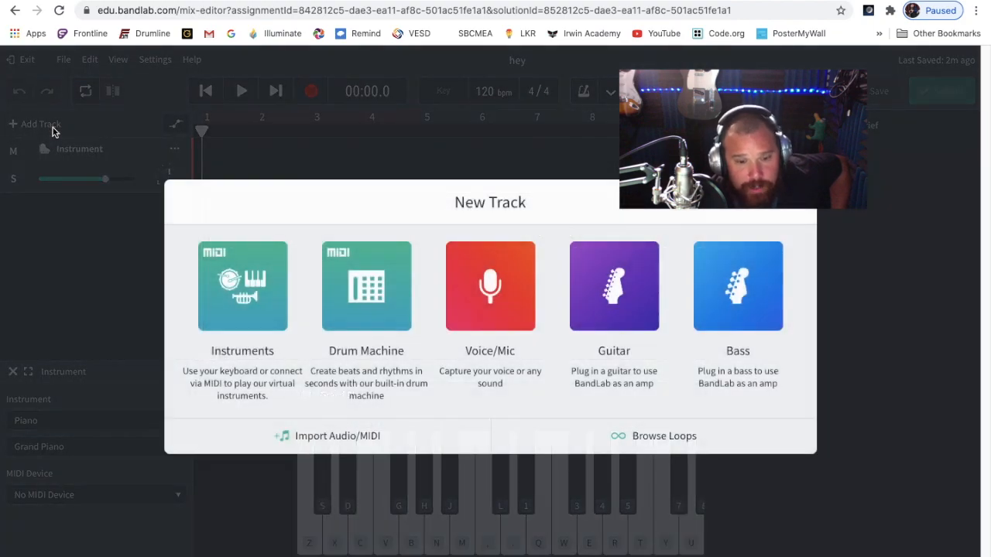
left_click(277, 151)
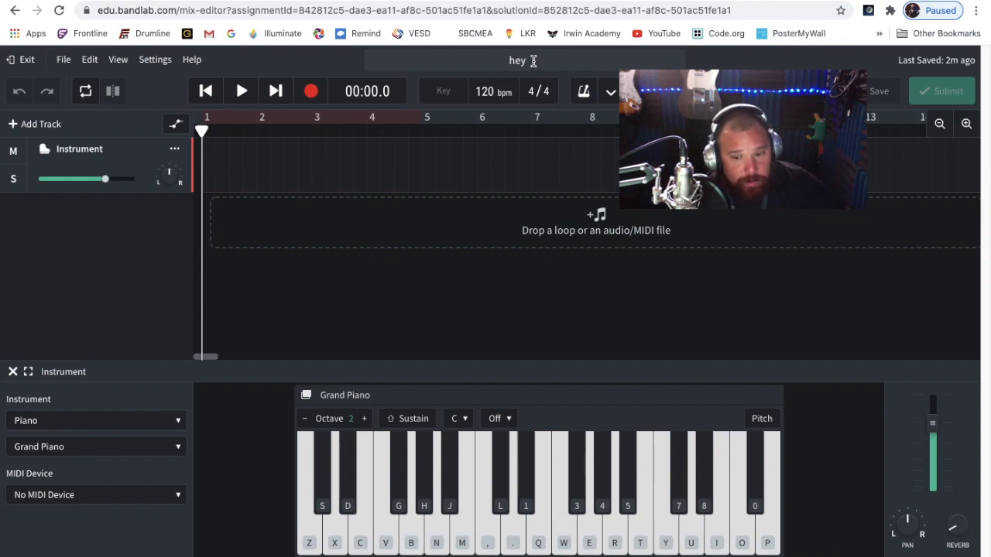
double_click(533, 60)
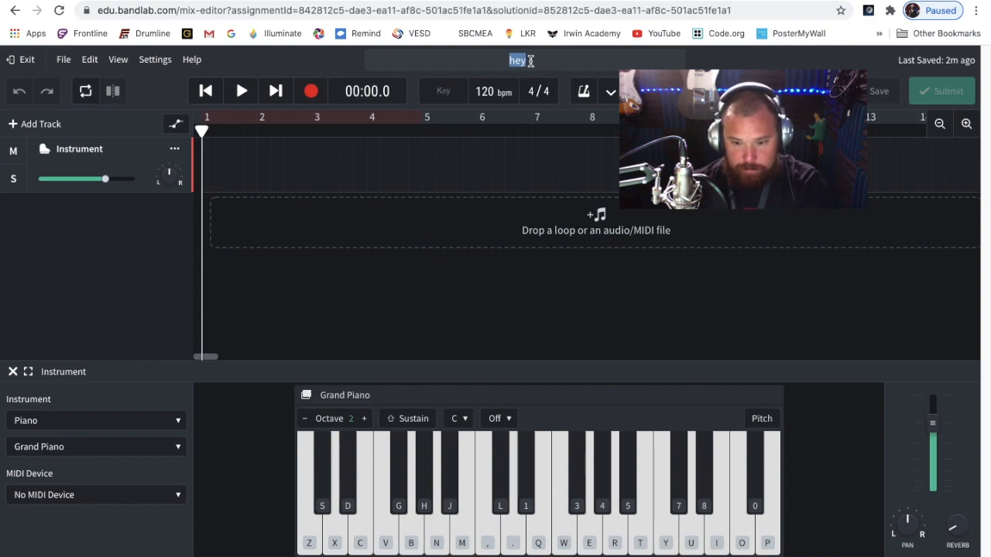
left_click(539, 68)
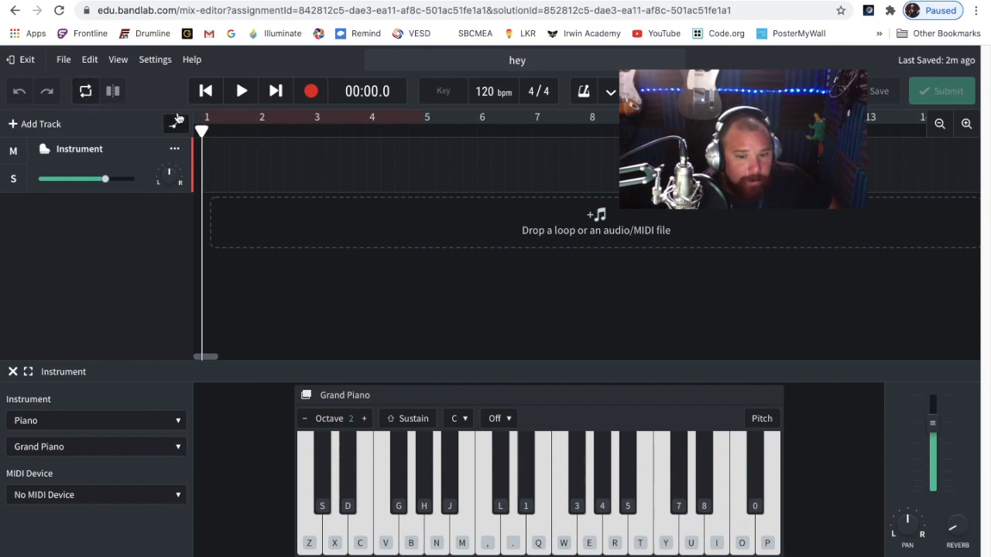
Play the project briefly with looping on over the first four bars, and turn looping off again
left_click(86, 92)
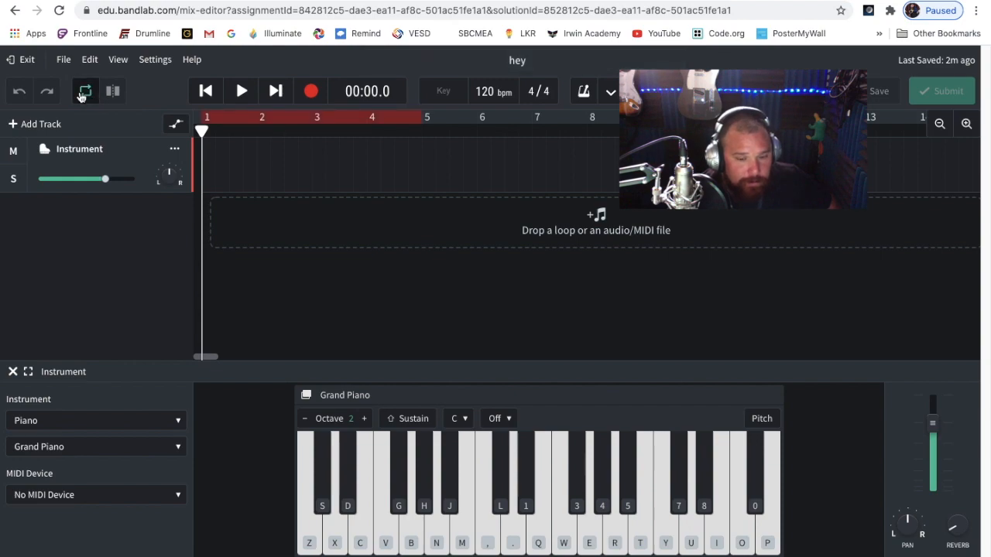
left_click(81, 95)
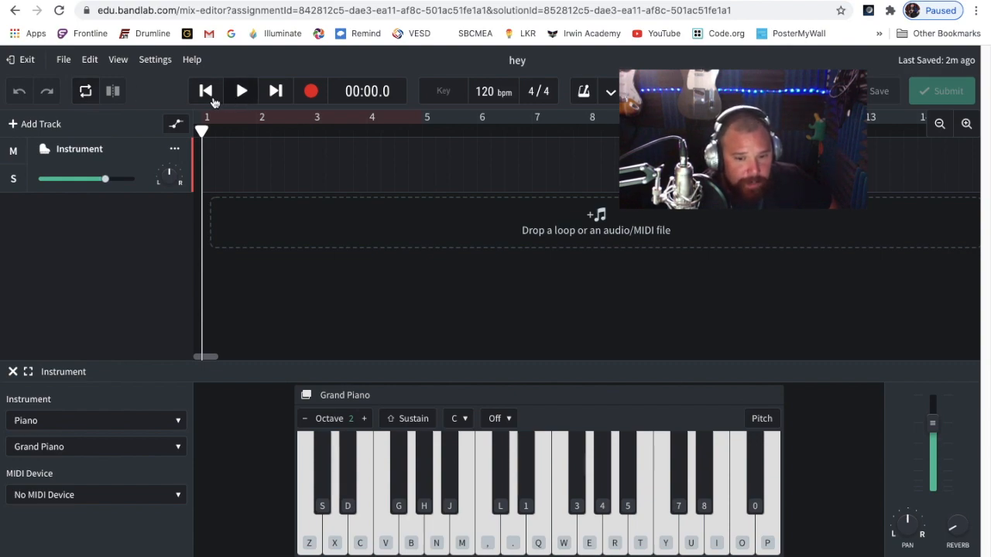
left_click(85, 91)
left_click(242, 92)
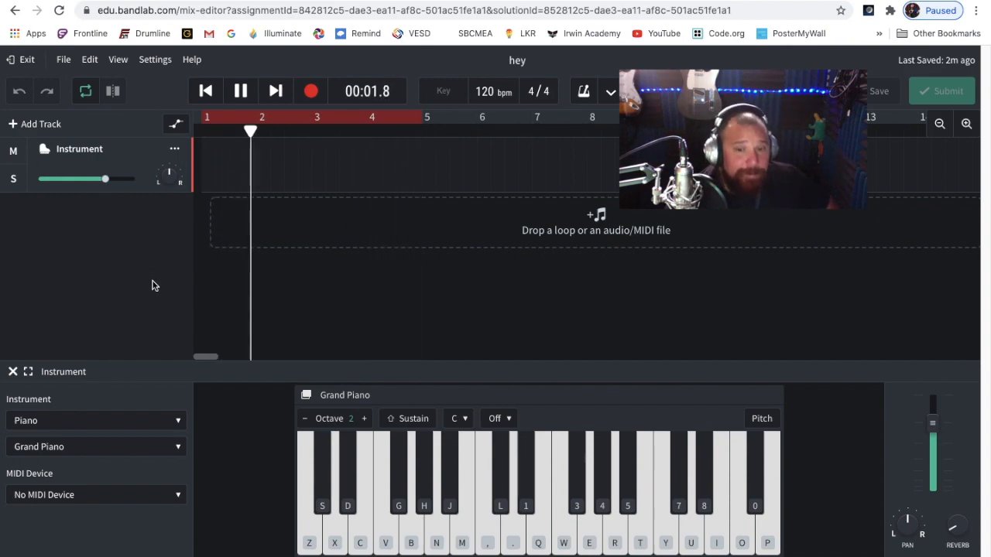
key("space")
left_click(86, 93)
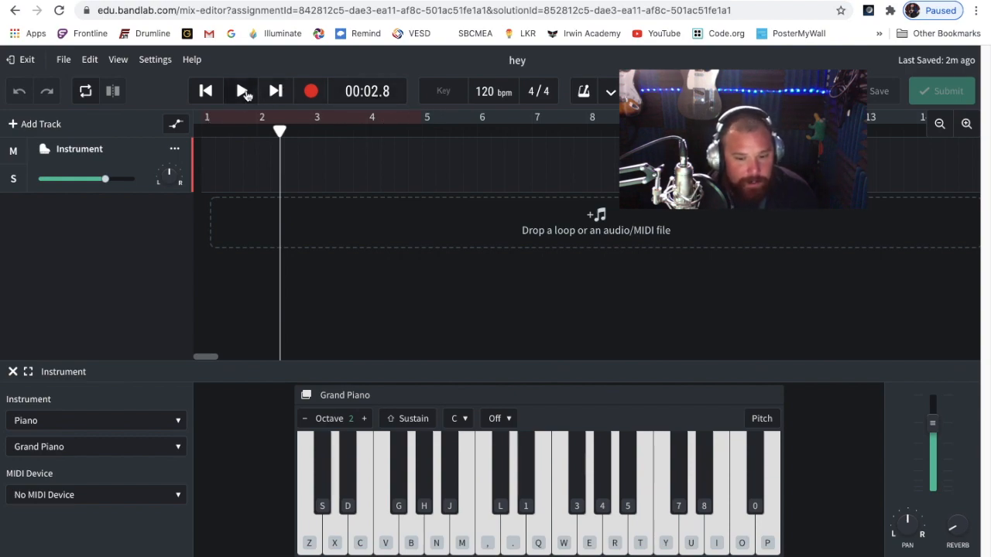
Play the project from the beginning and switch the time display to Beats and Measures
left_click(206, 91)
left_click(243, 92)
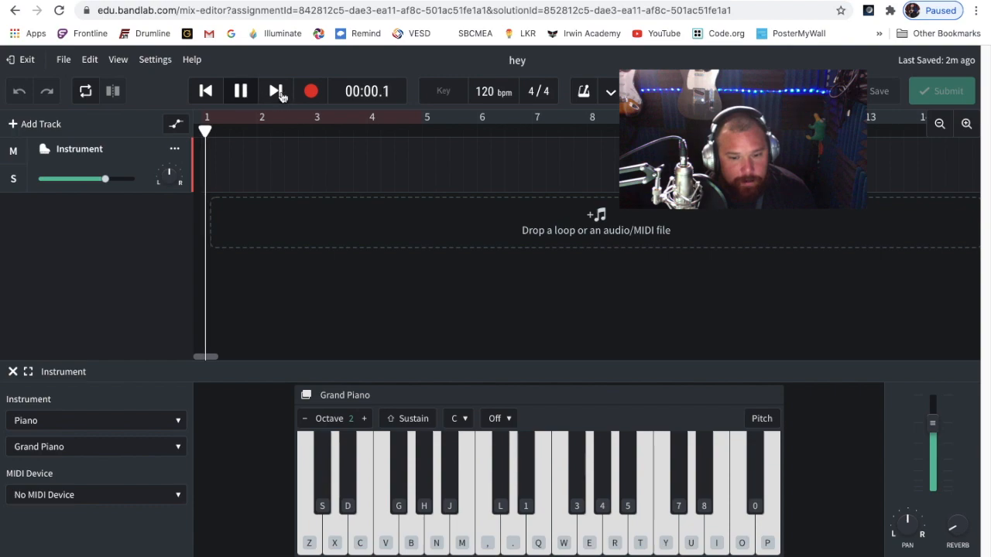
left_click(377, 91)
left_click(375, 116)
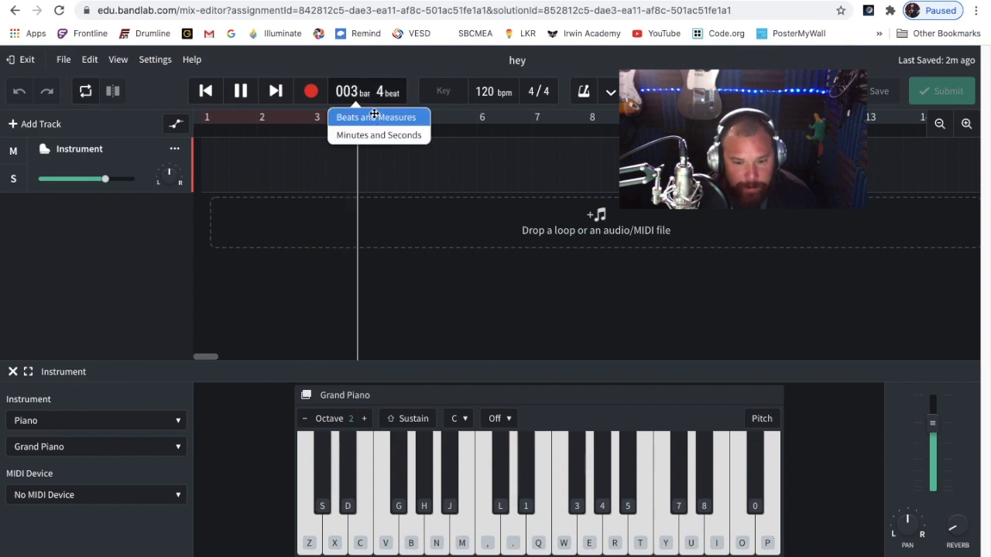
Stop playback, return to the project's start, and set the time display to Minutes and Seconds
left_click(240, 91)
left_click(206, 91)
left_click(368, 94)
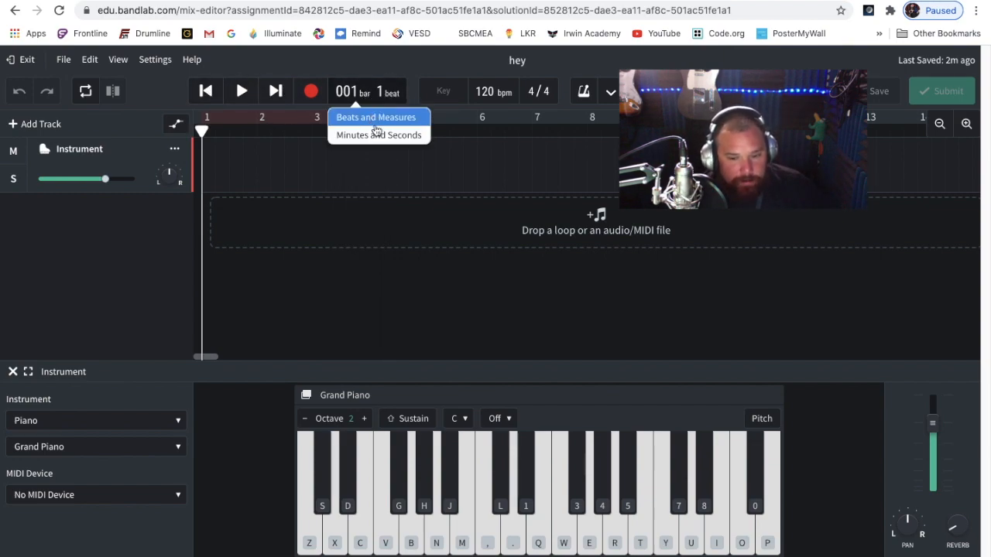
left_click(377, 135)
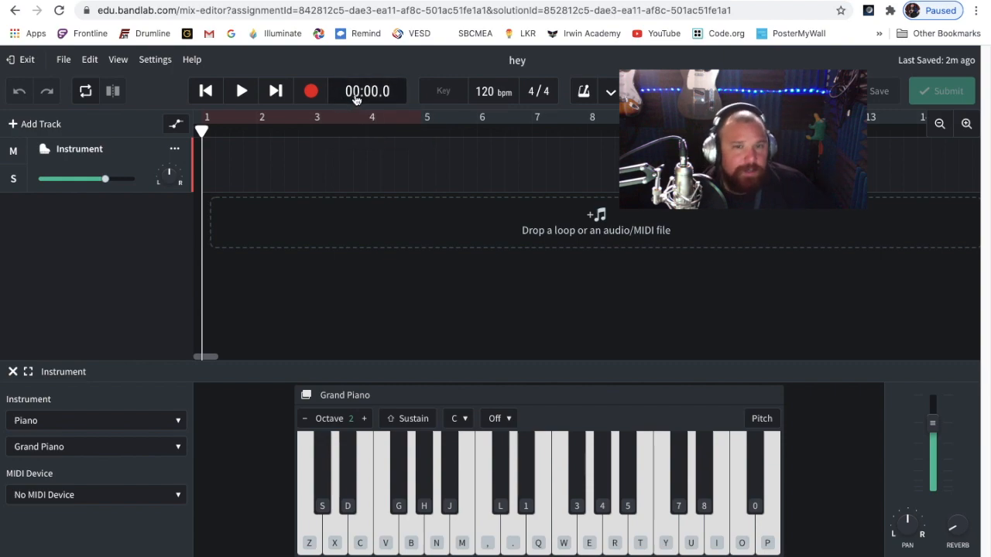
Set the time display to Beats and Measures and play the project from the start
left_click(364, 98)
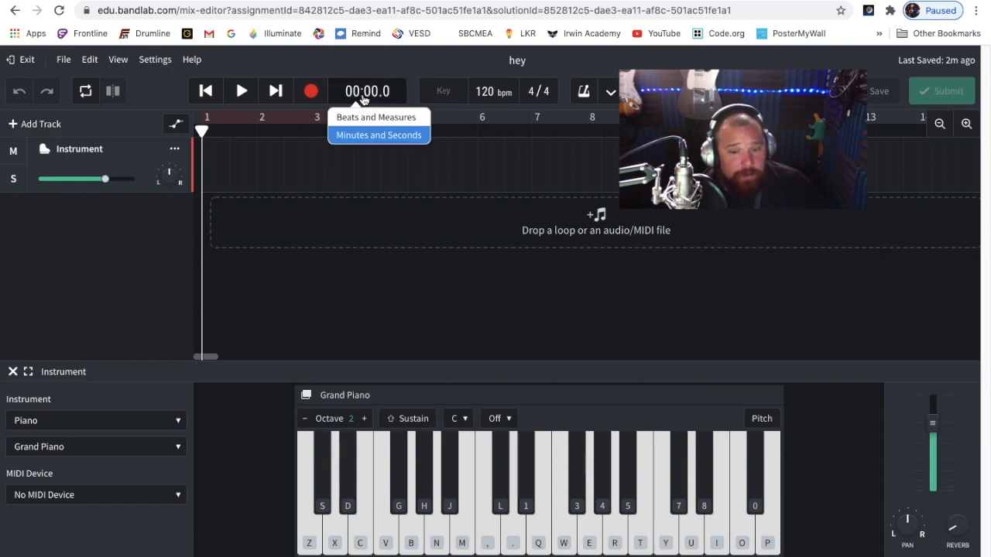
left_click(368, 118)
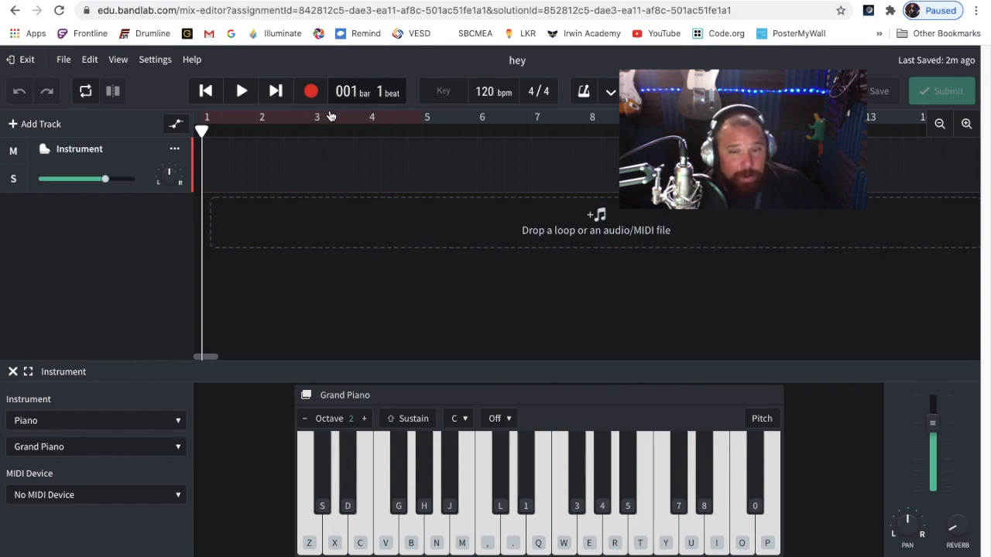
left_click(241, 93)
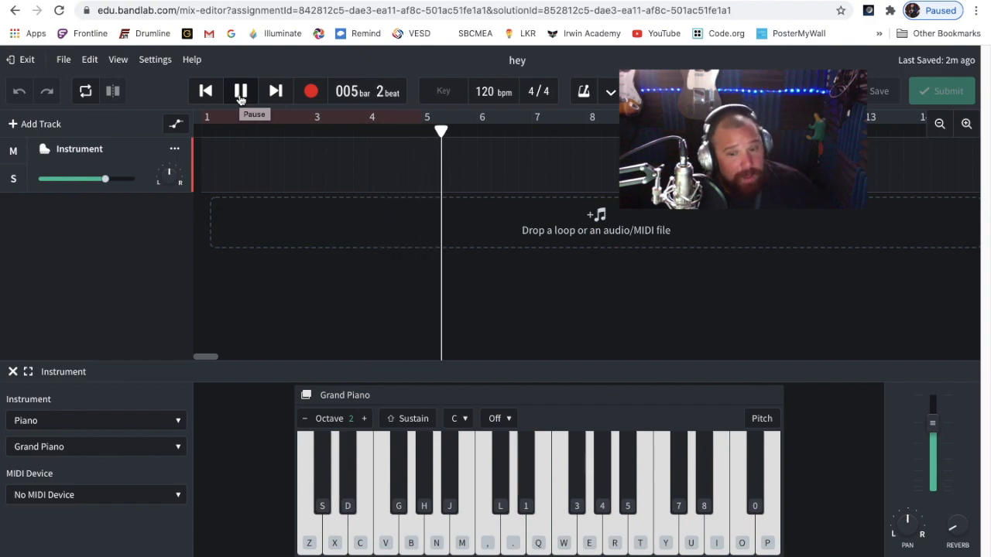
Pause playback and return the playhead to the start of the project
left_click(240, 92)
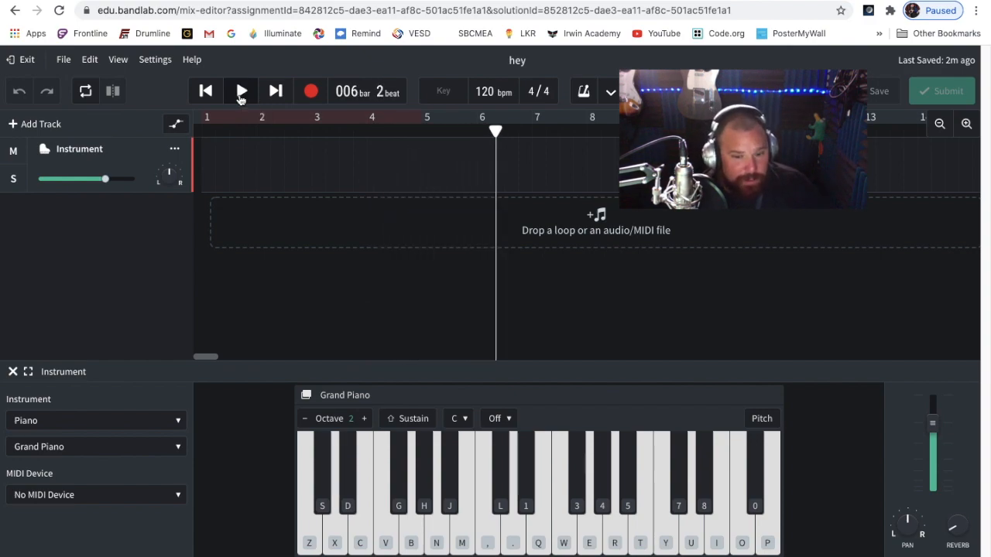
left_click(205, 92)
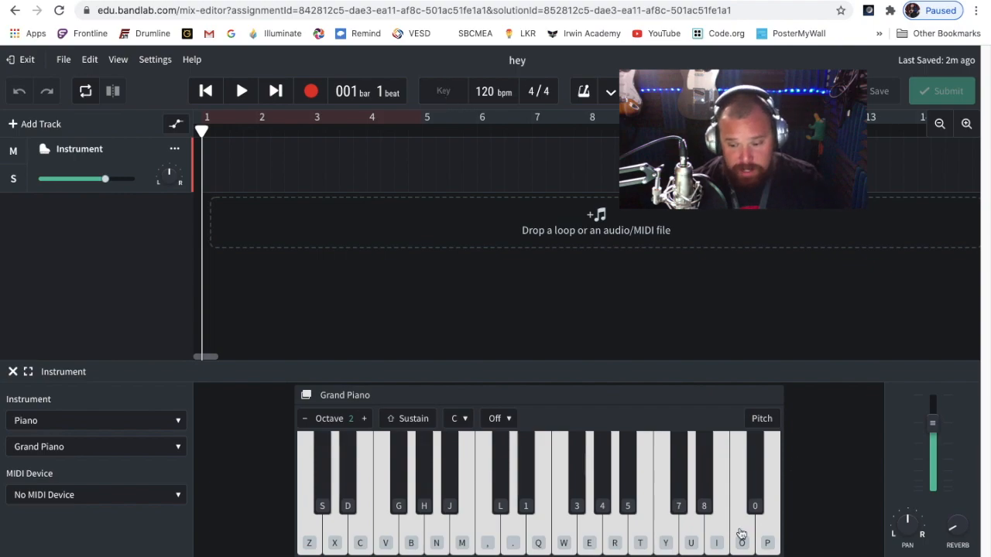
View the loop library and the assignment brief panel, and open the chat panel
left_click(821, 556)
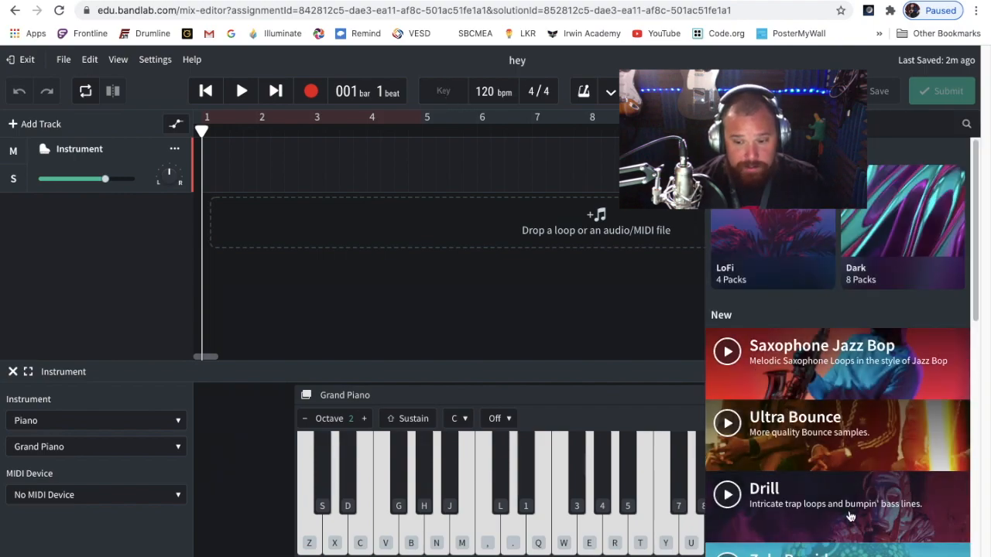
left_click(737, 556)
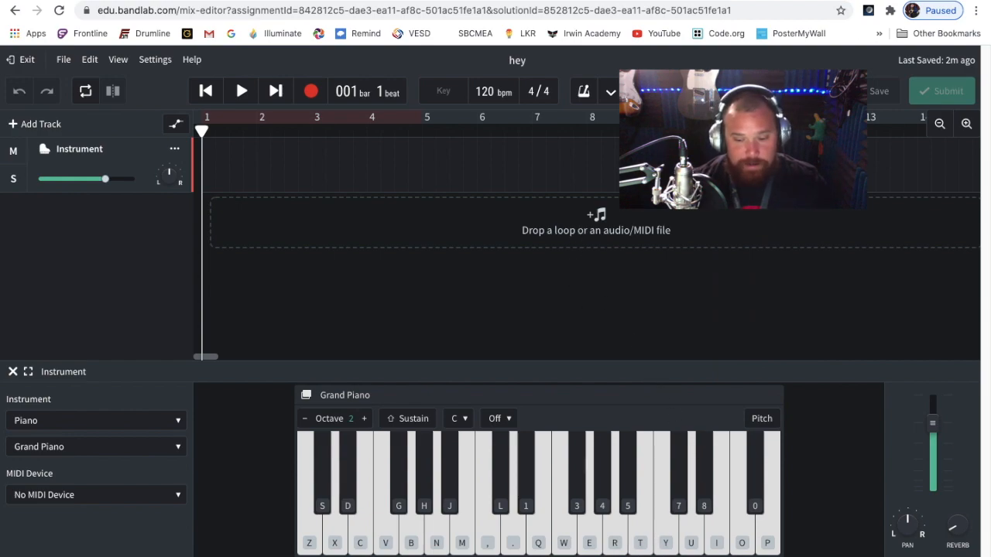
left_click(797, 556)
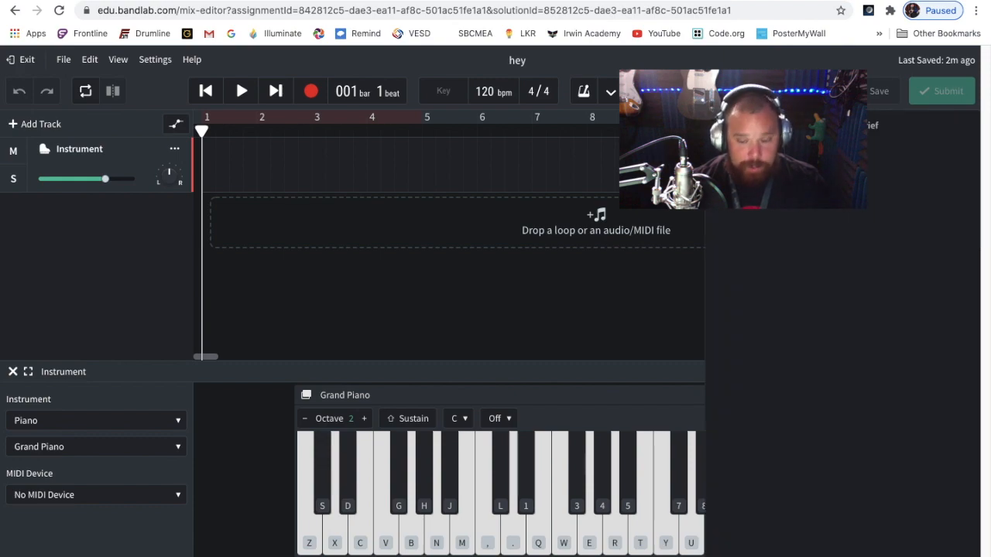
left_click(798, 555)
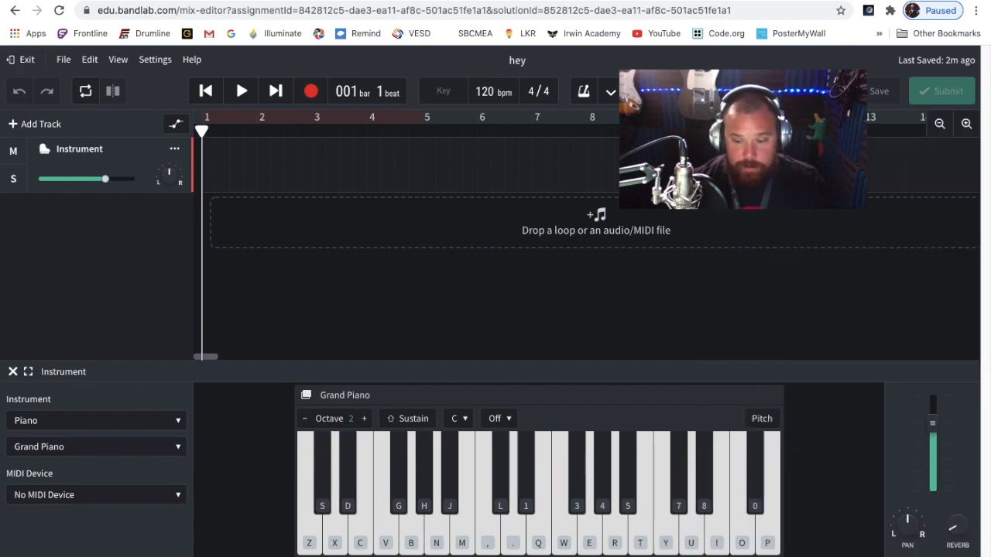
left_click(797, 556)
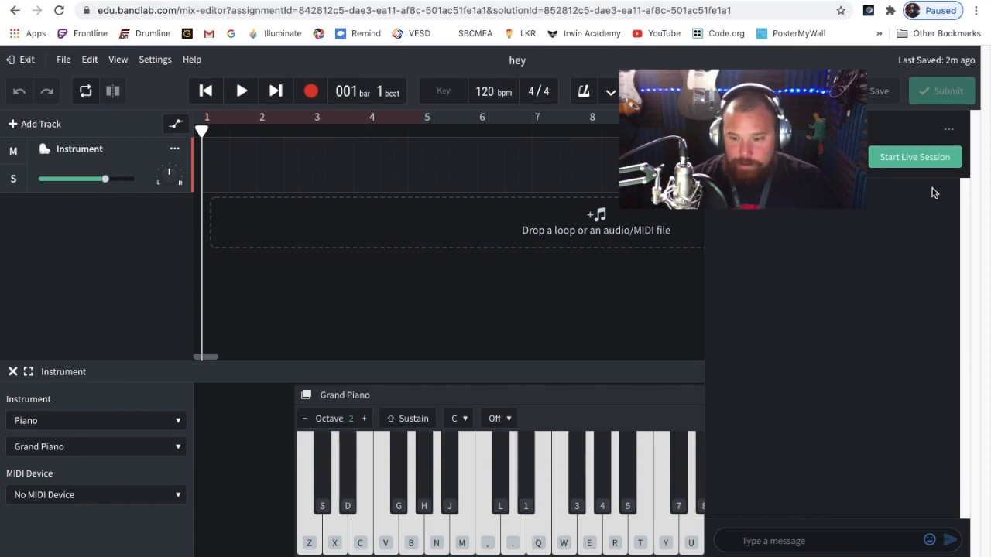
Look at the chat's options and the custom MIDI mappings, and close the side panel
left_click(947, 132)
left_click(875, 272)
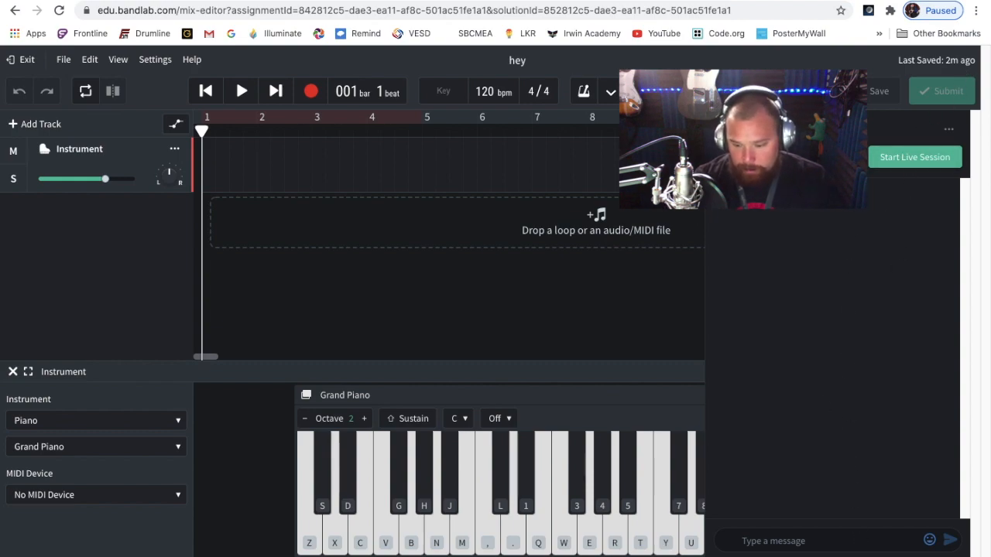
left_click(864, 556)
left_click(805, 555)
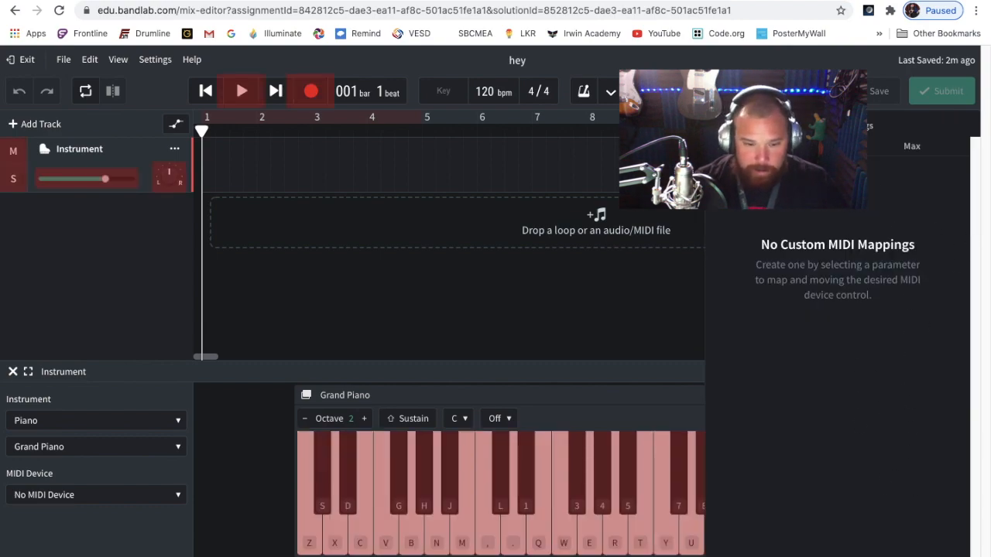
left_click(805, 555)
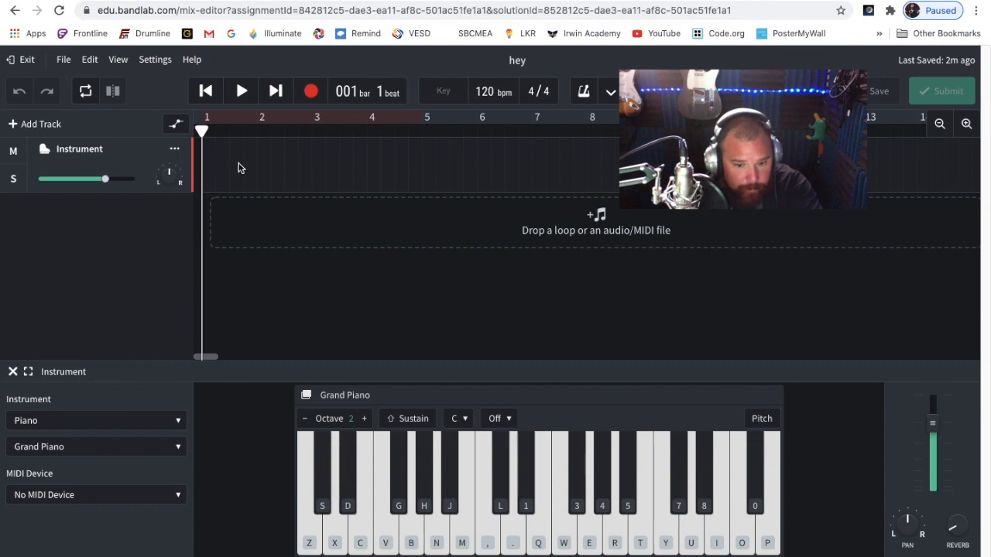
Test the lowest key of the Grand Piano and raise the computer's sound volume
left_click(315, 529)
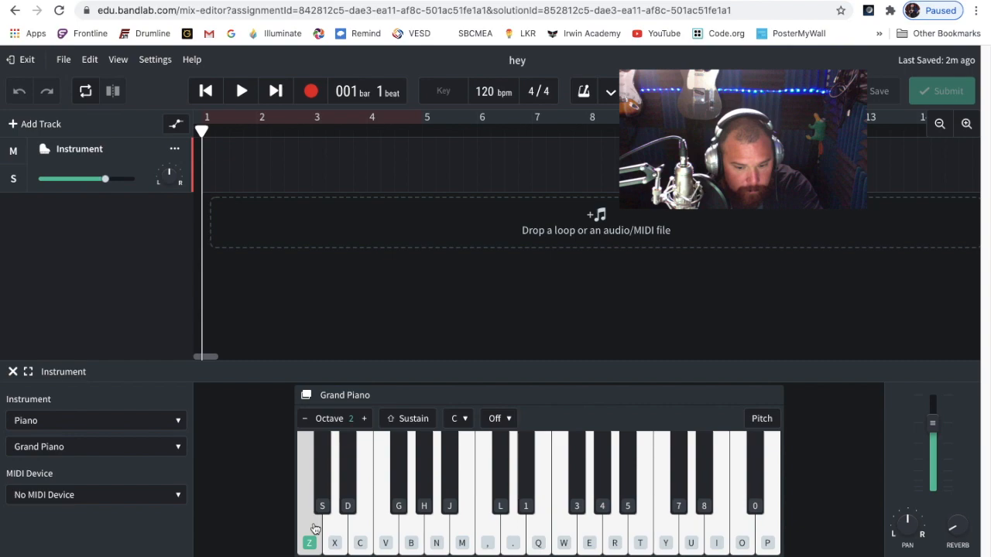
key("XF86AudioRaiseVolume")
key("XF86AudioRaiseVolume")
key("XF86AudioRaiseVolume")
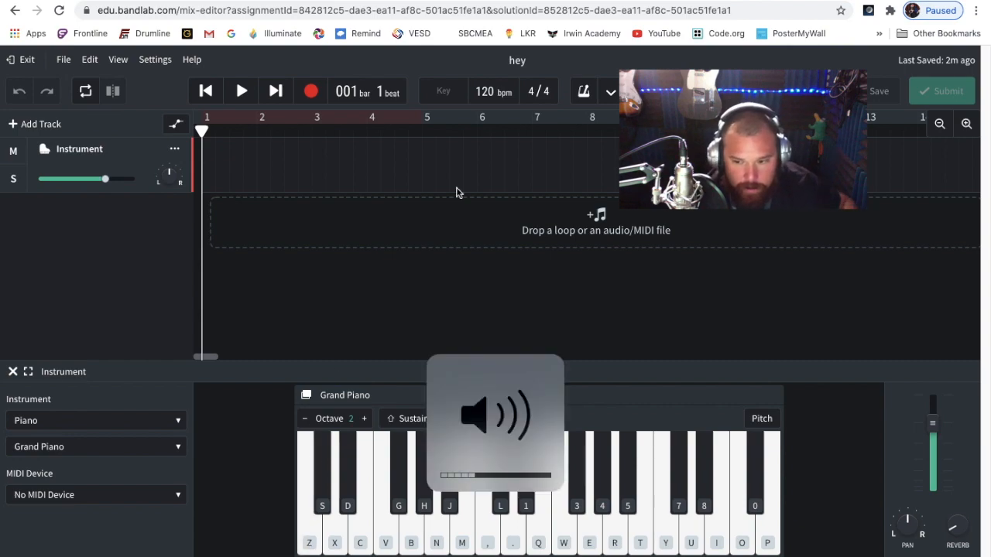
Disconnect the LyxPro SPA8 Bluetooth device from the computer
left_click(749, 0)
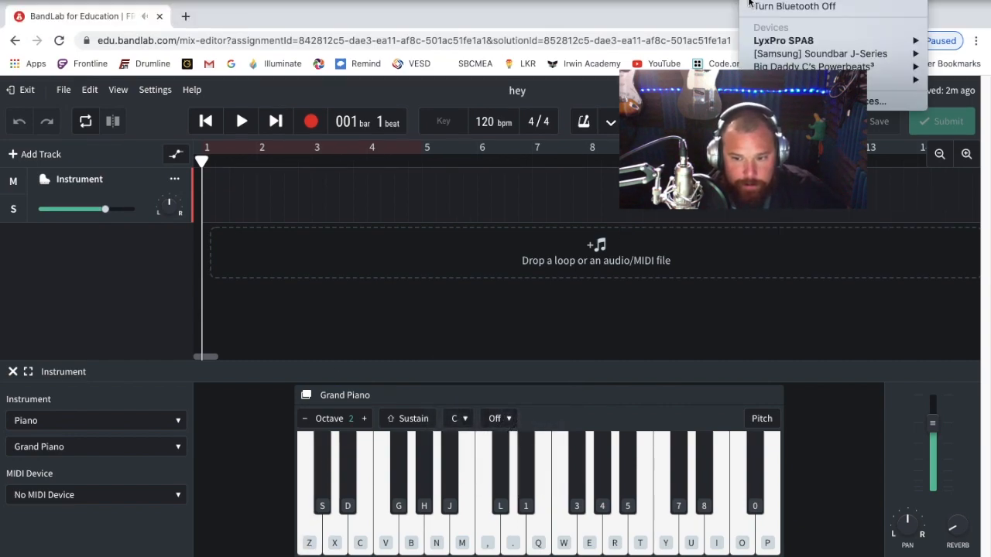
mouse_move(756, 43)
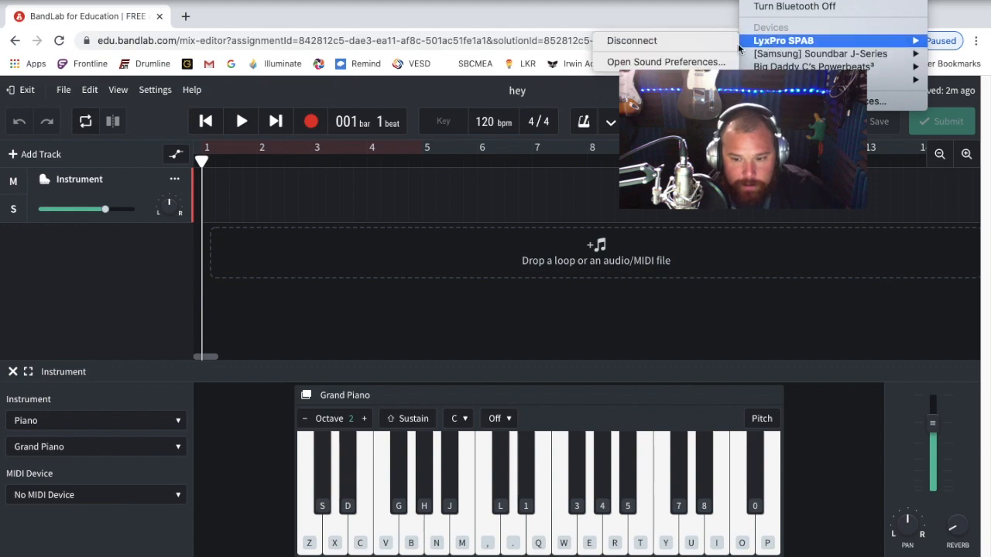
left_click(682, 41)
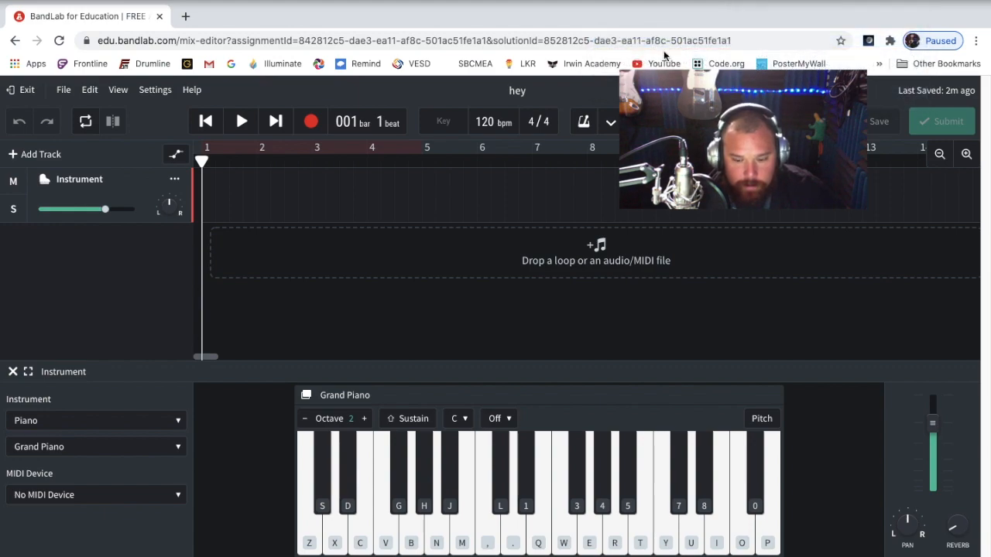
Play the Grand Piano's Z, X and C notes on the on-screen piano and with the computer keyboard
left_click(310, 544)
left_click(310, 546)
left_click(334, 545)
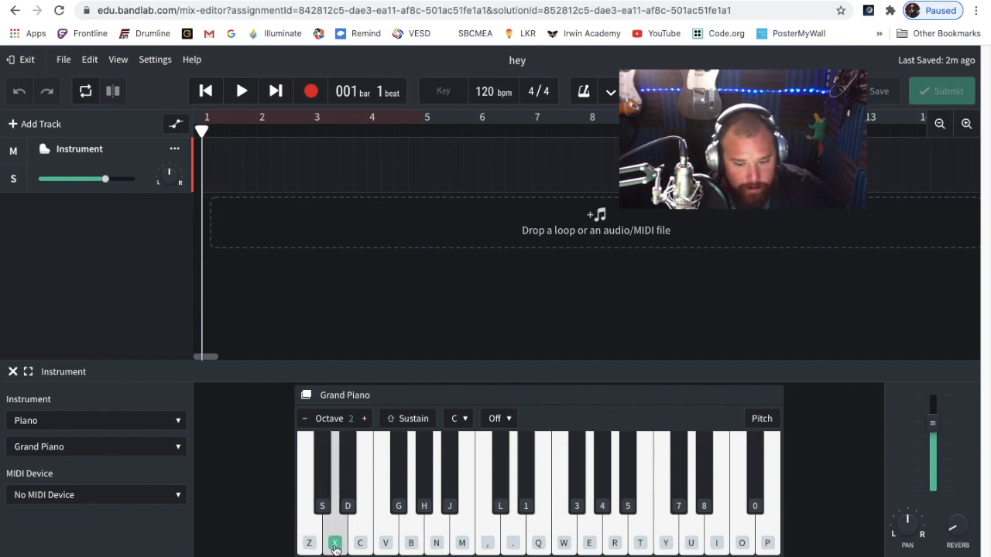
left_click(360, 546)
key("z")
key("x")
key("c")
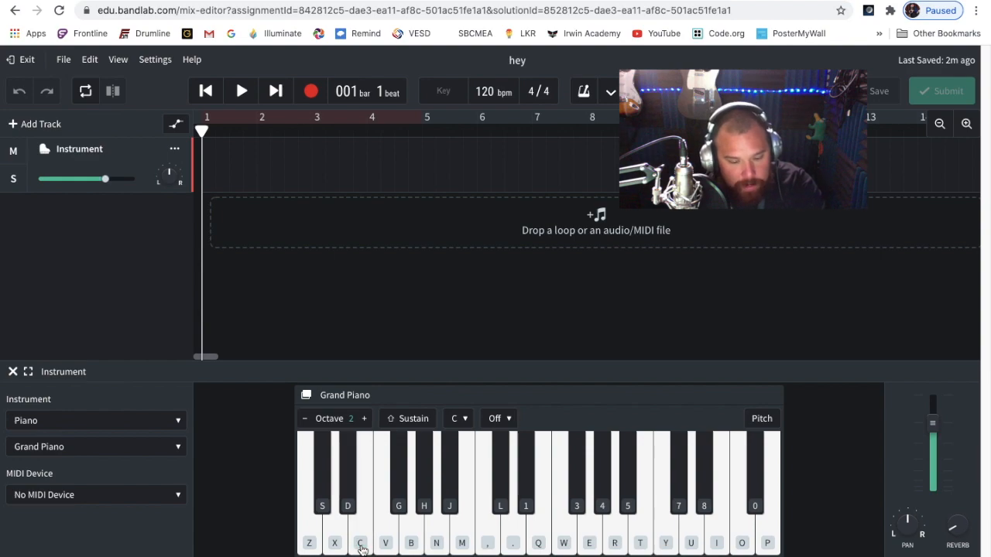
key("z")
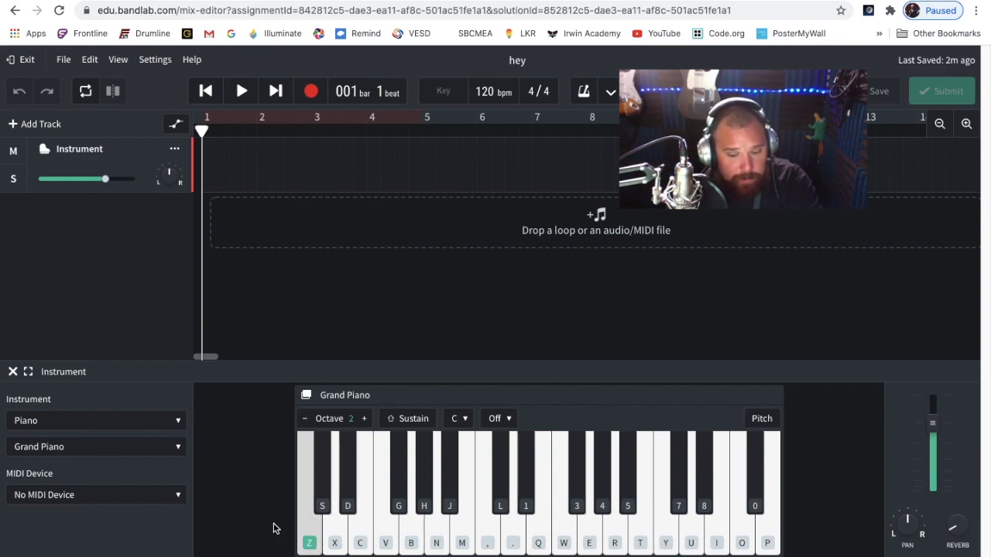
left_click(306, 541)
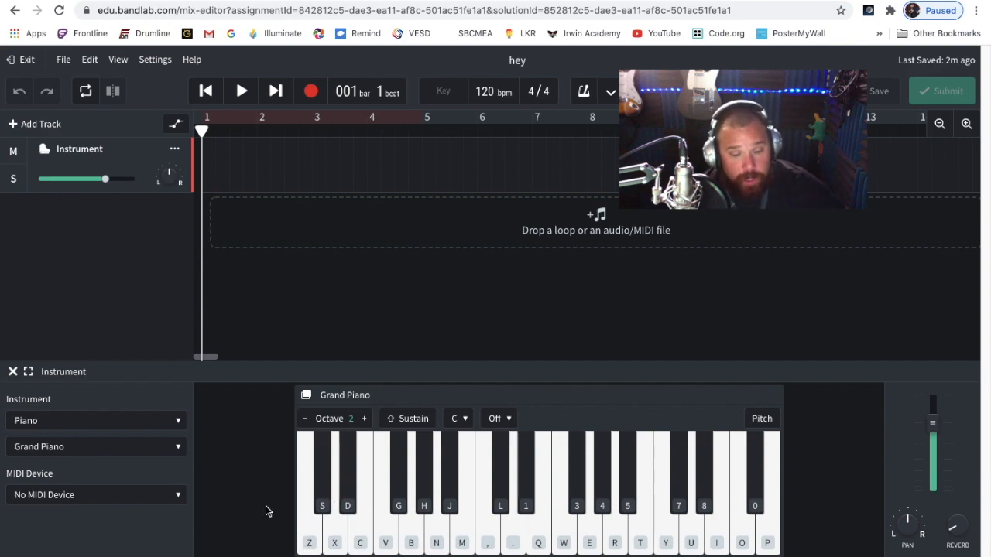
Play a short melody on the Grand Piano with the notes X, C, B, M and B
key("x")
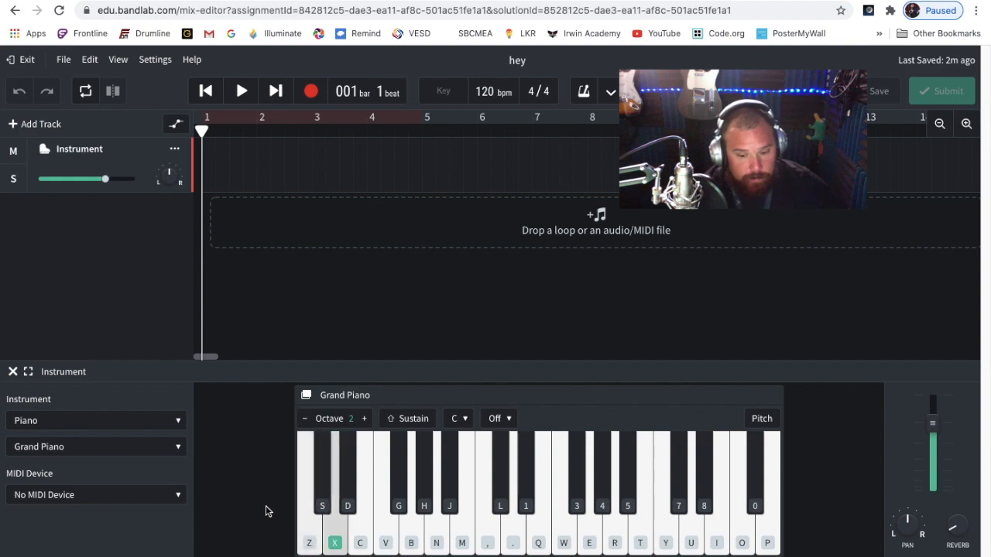
key("c")
key("b")
key("m")
key("b")
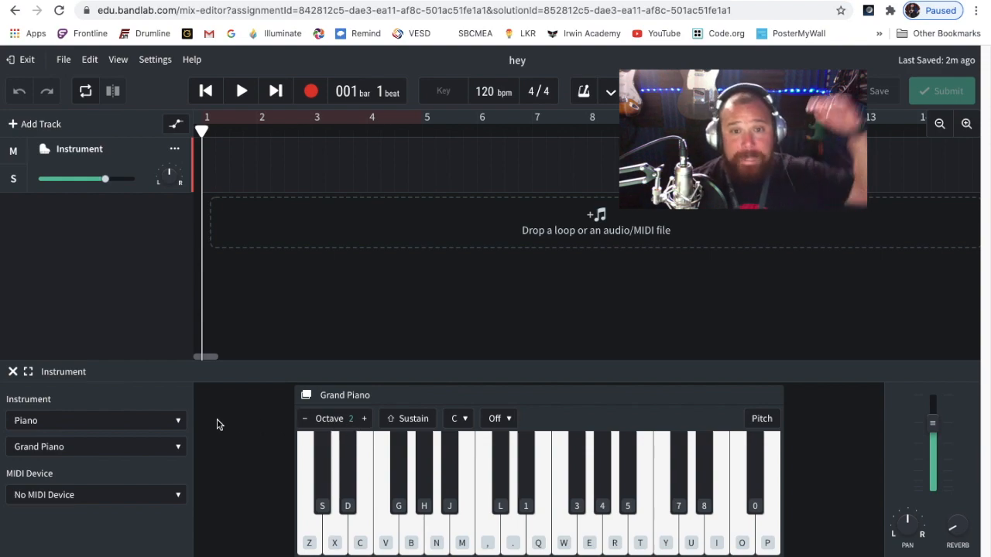
Set the piano's octave to 3 and play its lowest note several times
left_click(364, 419)
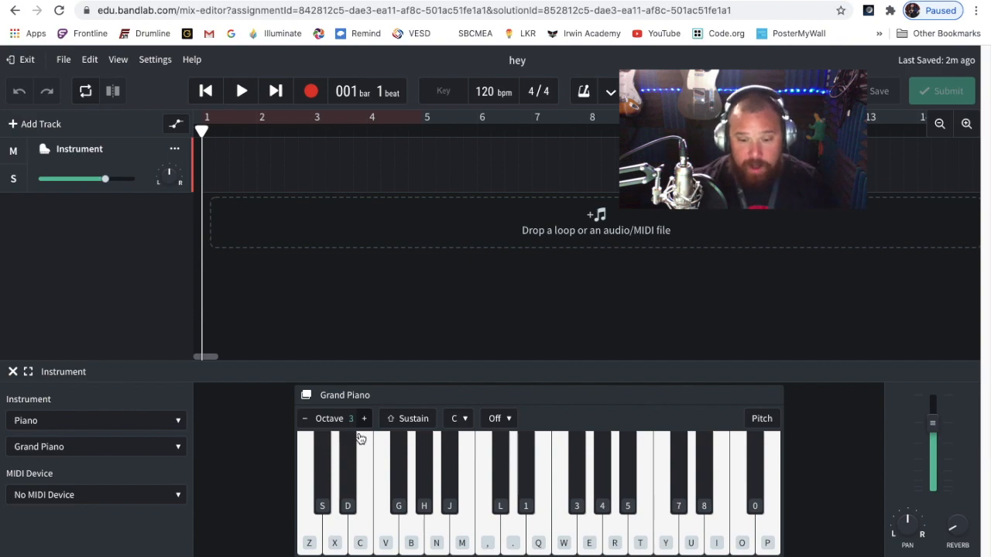
left_click(310, 537)
left_click(311, 539)
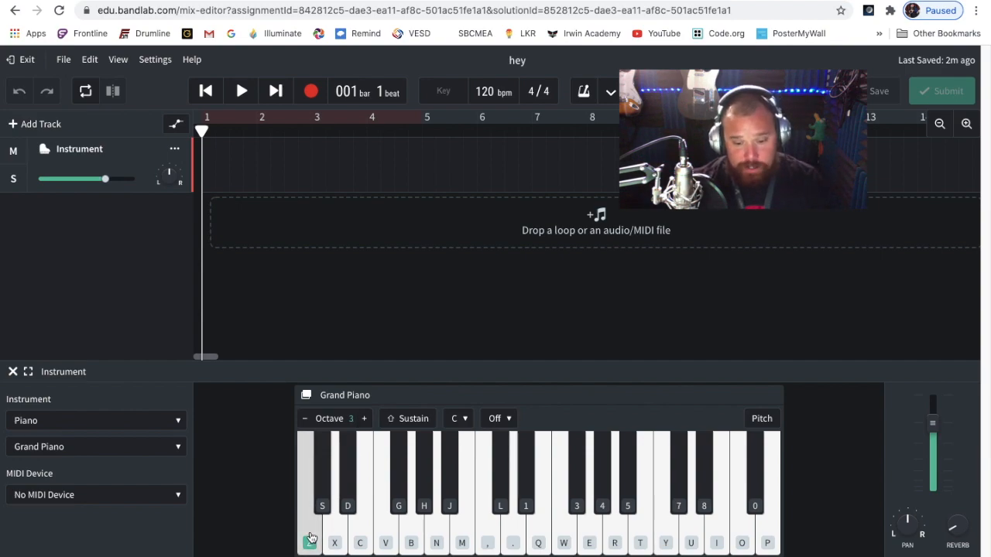
left_click(311, 540)
Raise the piano's octave to 6 and play its lowest note
left_click(364, 419)
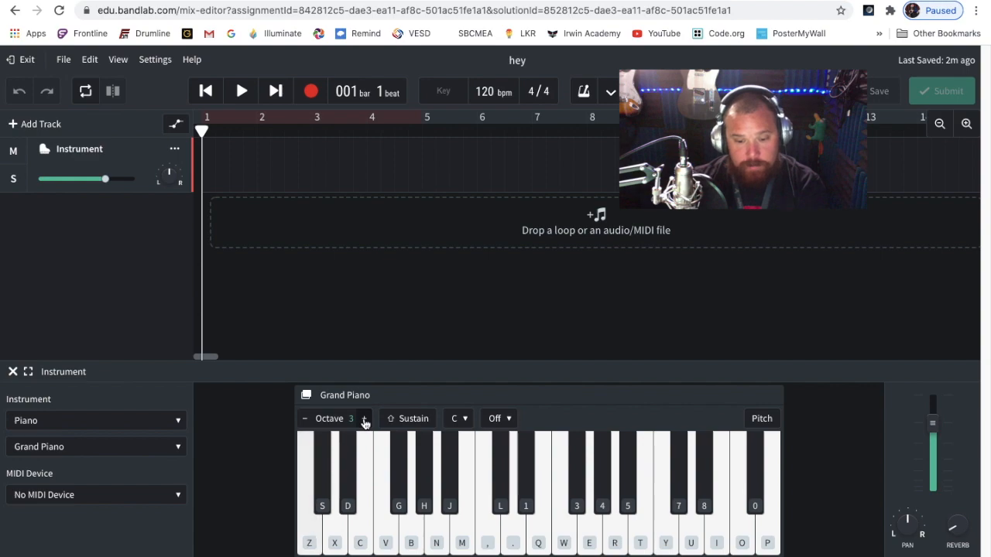
left_click(364, 419)
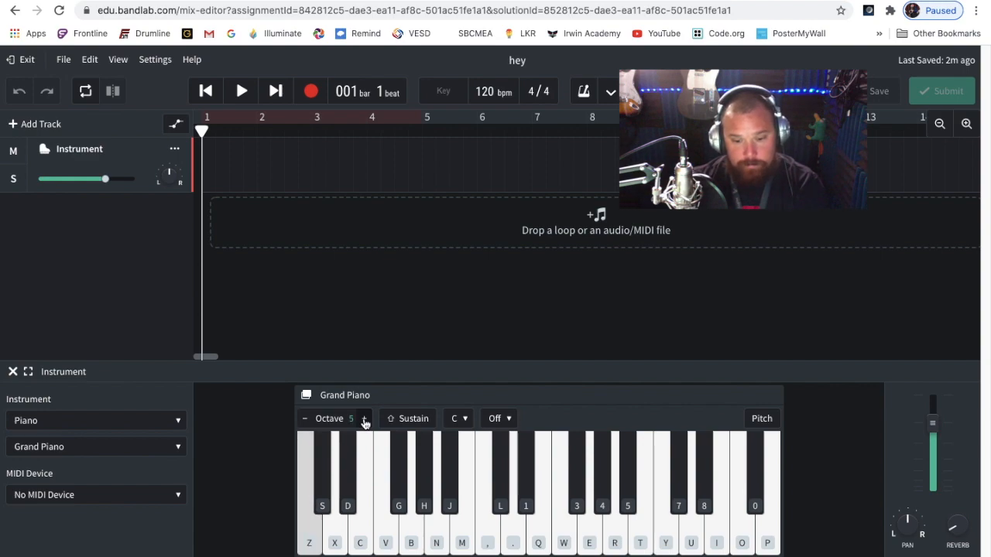
left_click(364, 419)
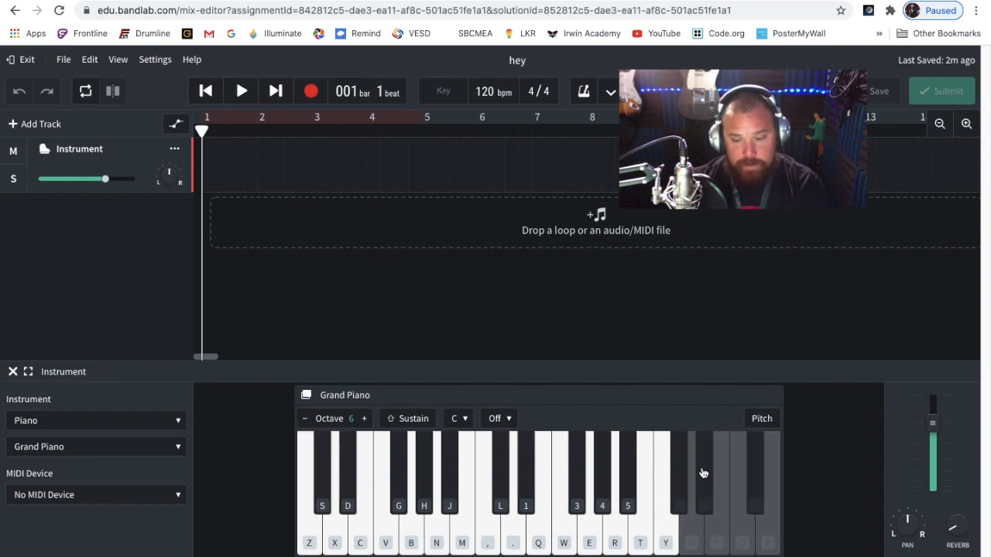
key("z")
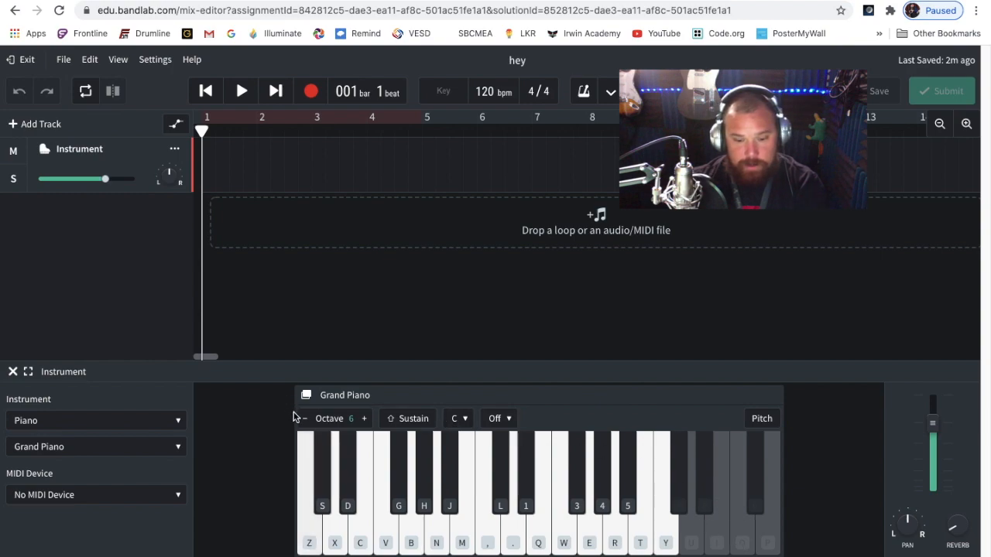
Lower the piano's octave to 2, playing the lowest note to compare the pitch
left_click(305, 419)
left_click(305, 419)
left_click(306, 418)
key("z")
key("z")
key("z")
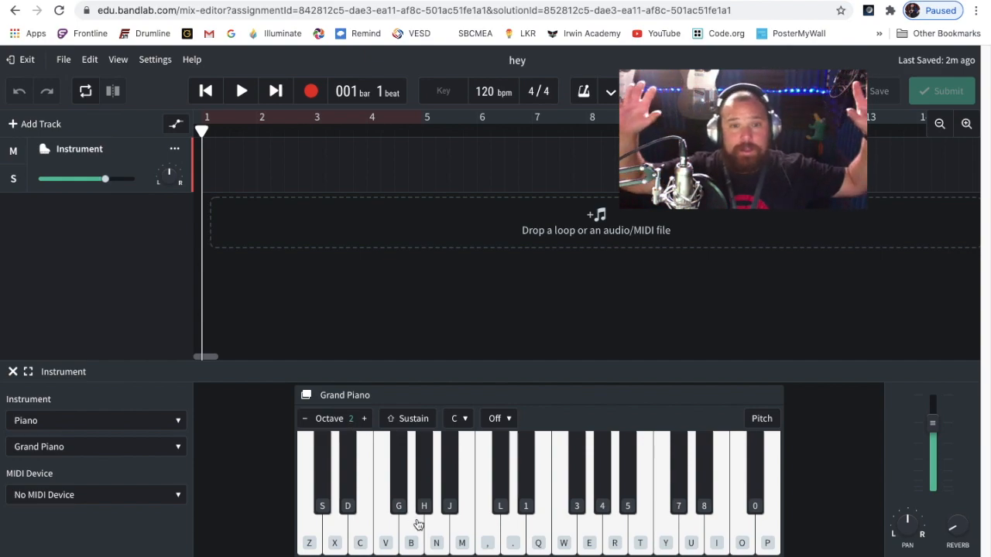
Engage the piano's Sustain and play the lowest note to demonstrate it
key("shift")
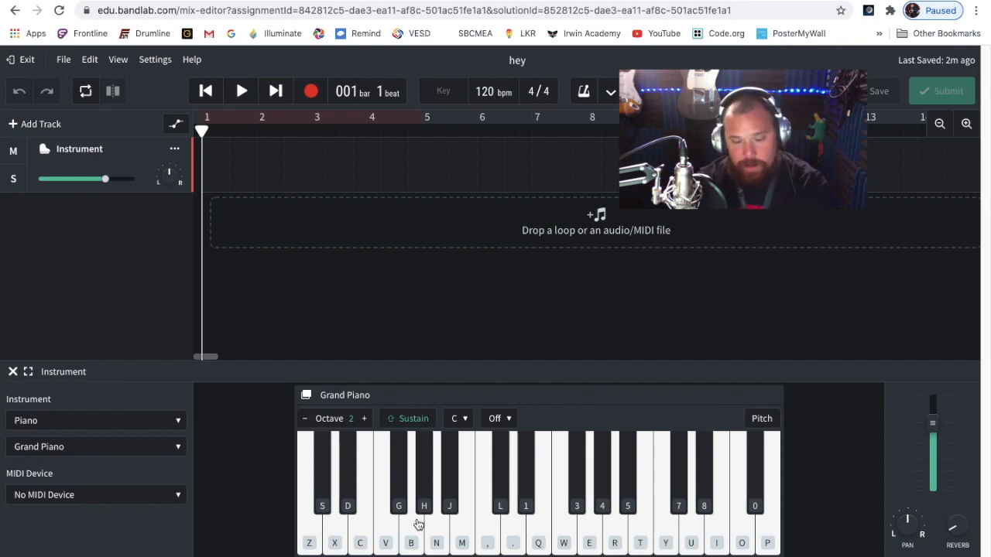
key("shift")
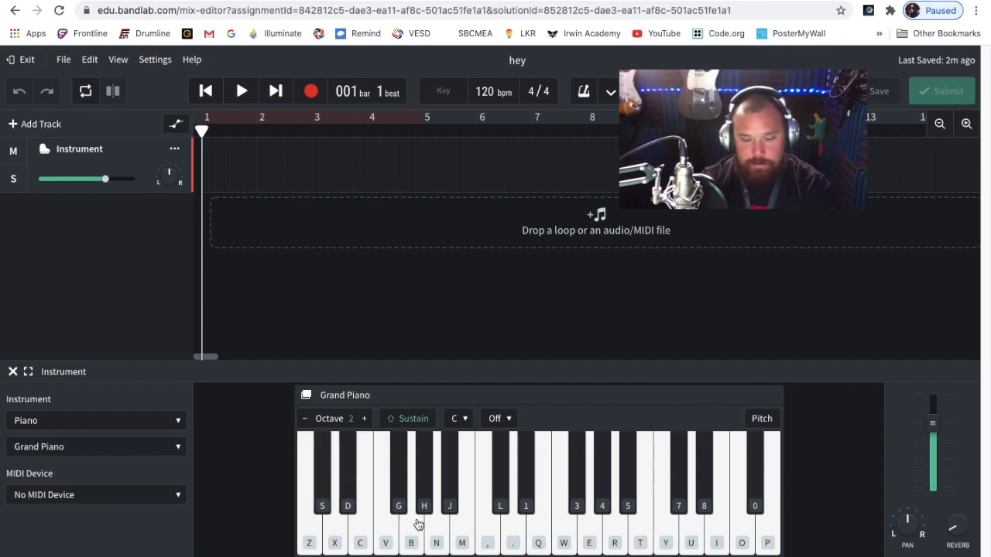
key("shift")
key("z")
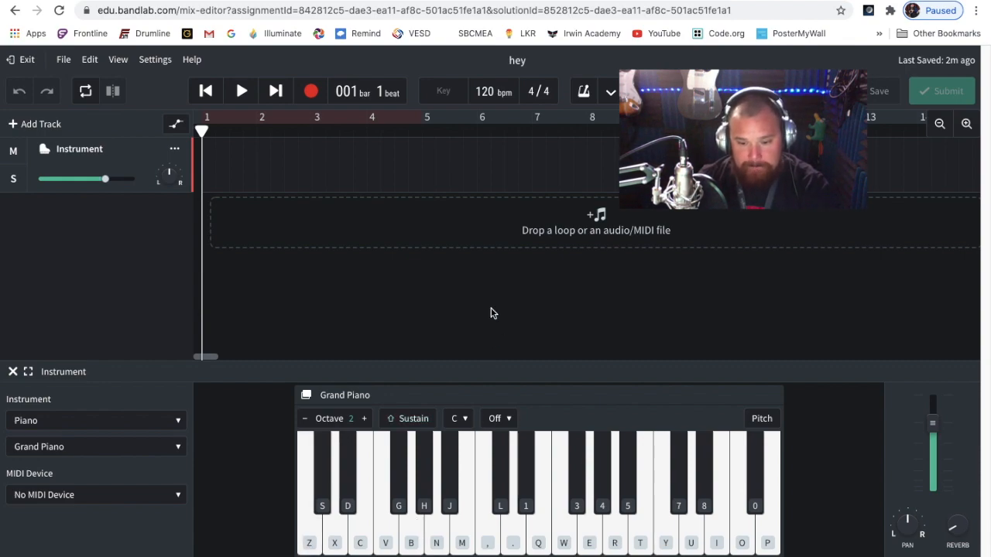
Set the piano's root note to C♯ and play its two lowest white keys
left_click(459, 419)
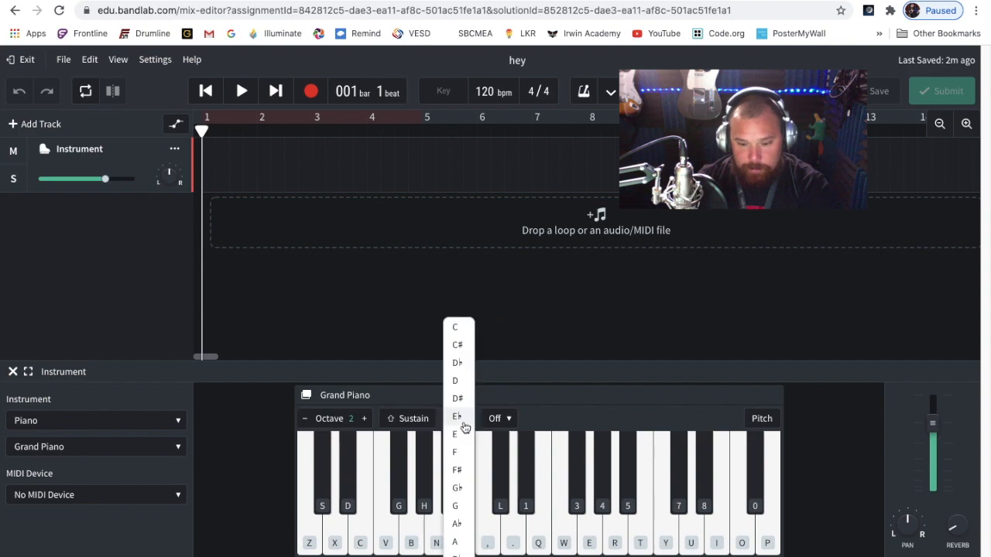
left_click(456, 345)
key("z")
key("x")
Look through the piano's scale and chord options without choosing one, and set the root note to C
left_click(504, 418)
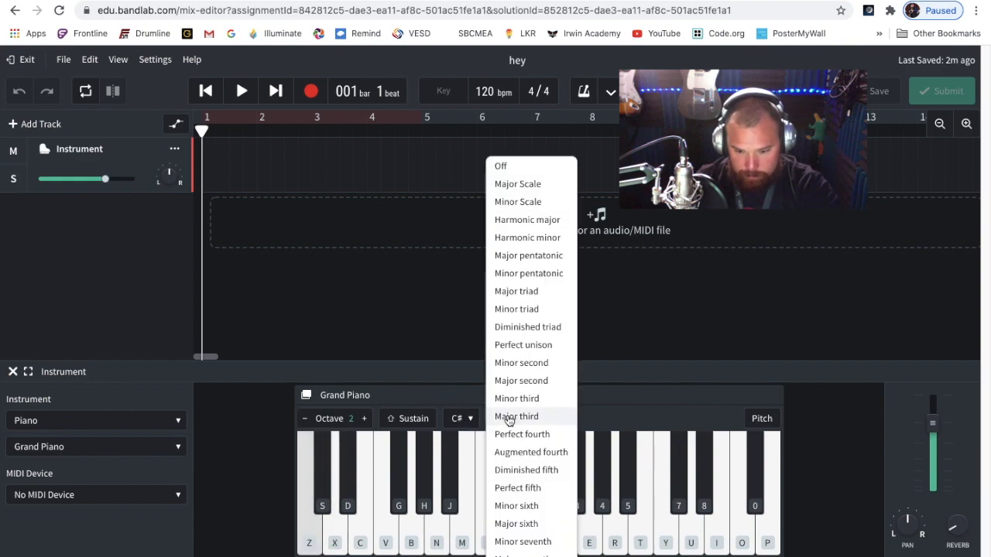
left_click(588, 397)
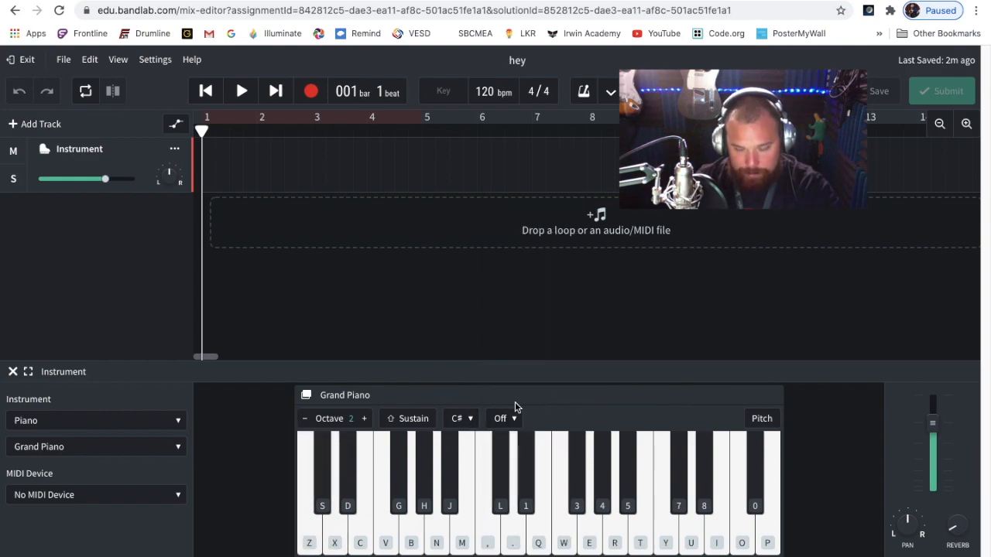
left_click(464, 418)
left_click(456, 327)
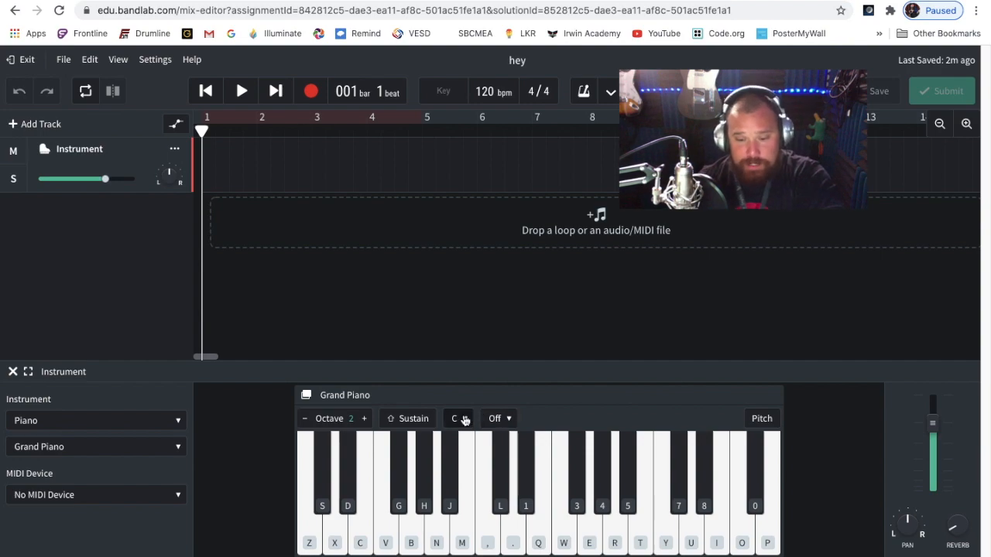
Check the scale and chord options without choosing one, and toggle the piano's Pitch note labels on and off to compare them
left_click(510, 419)
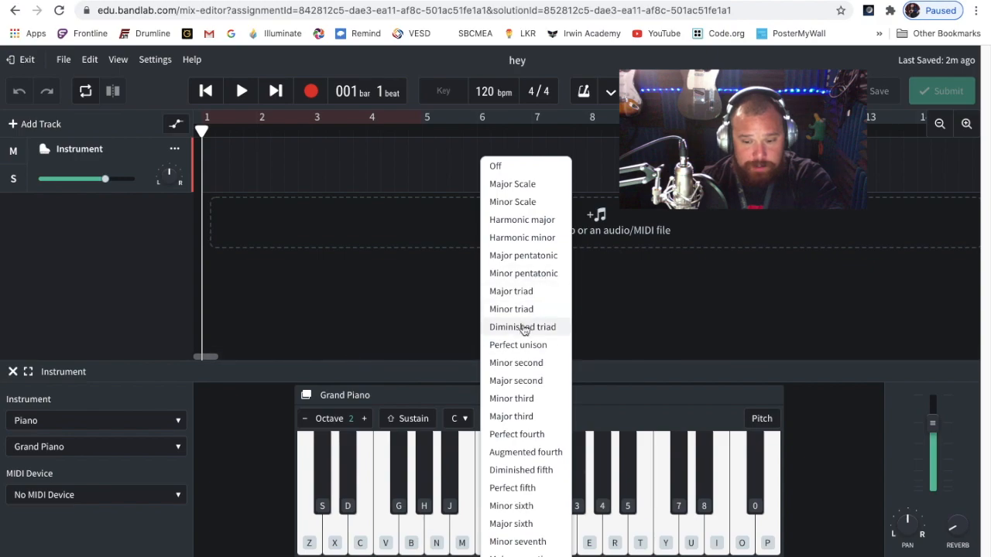
left_click(617, 409)
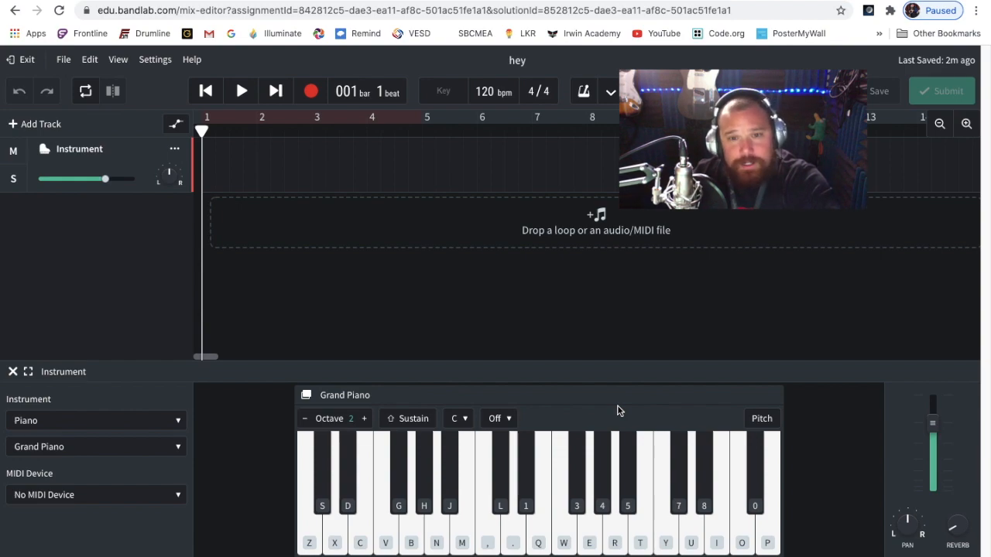
left_click(763, 423)
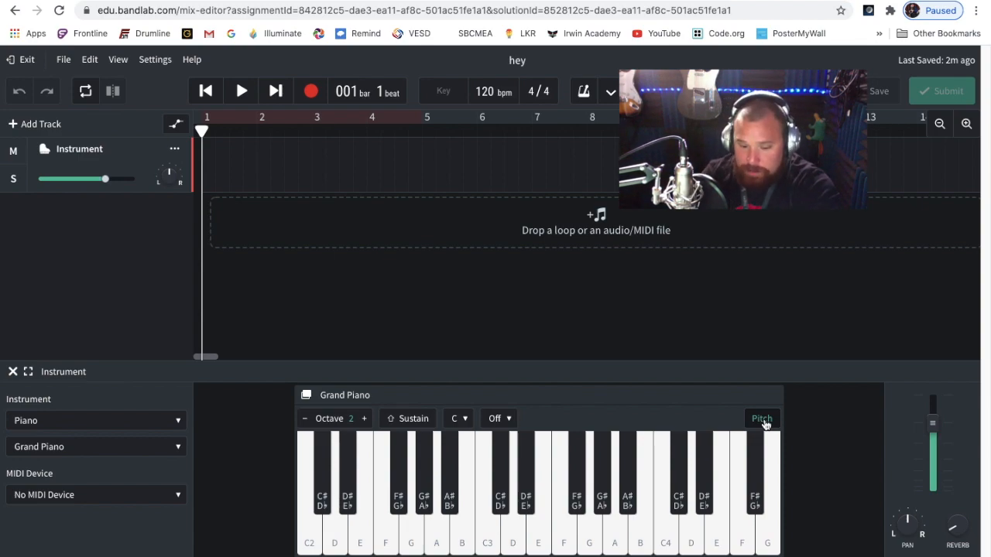
left_click(764, 423)
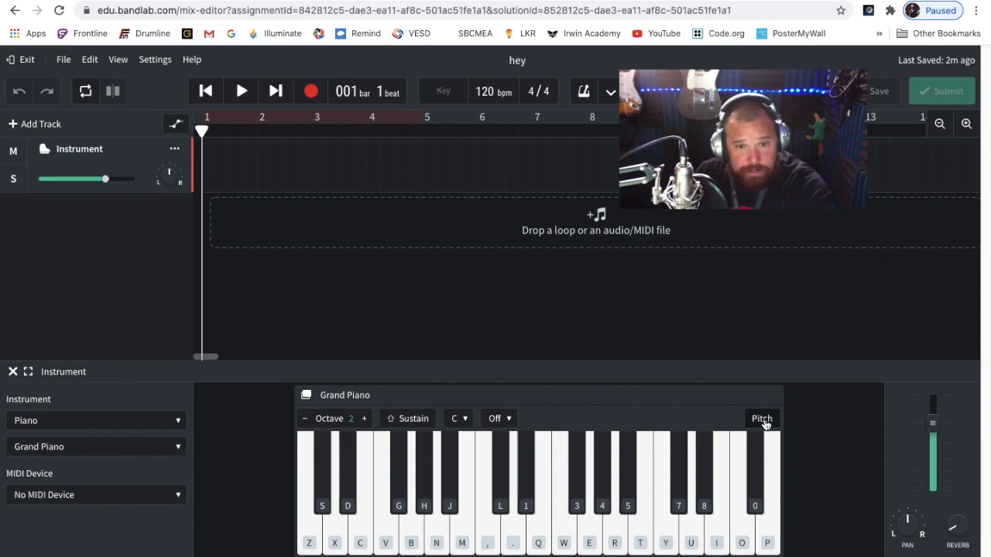
left_click(763, 423)
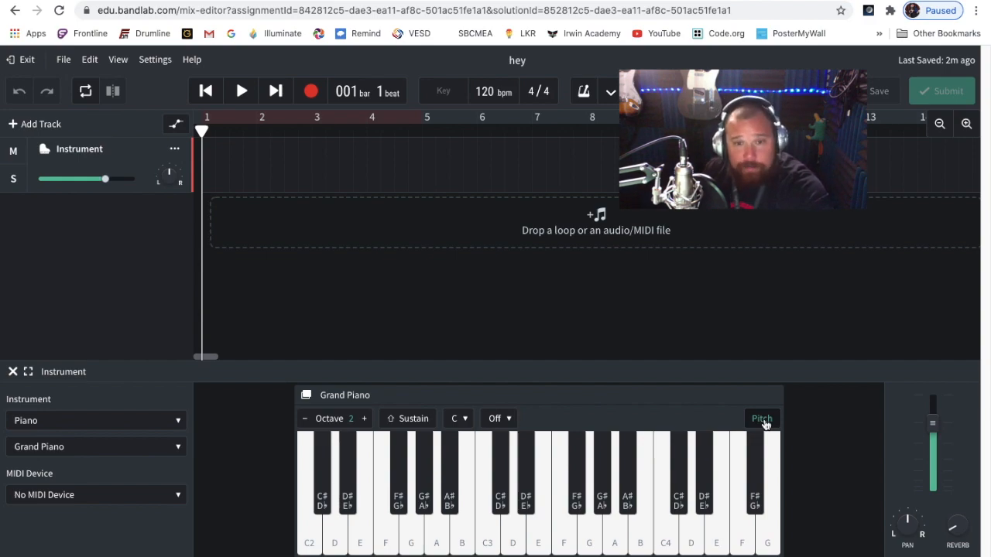
left_click(762, 419)
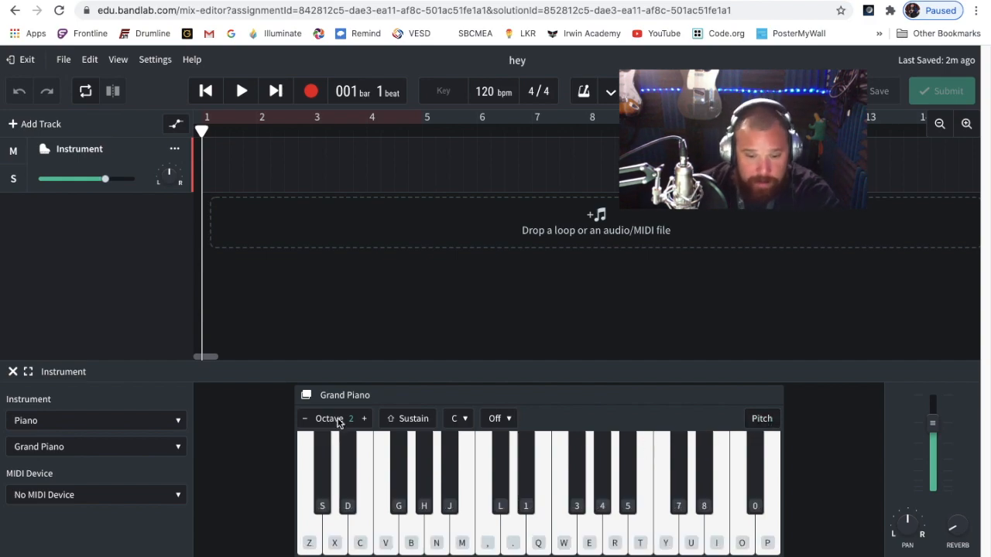
Try the instrument's pan control, leaving the pan at -1
mouse_move(932, 425)
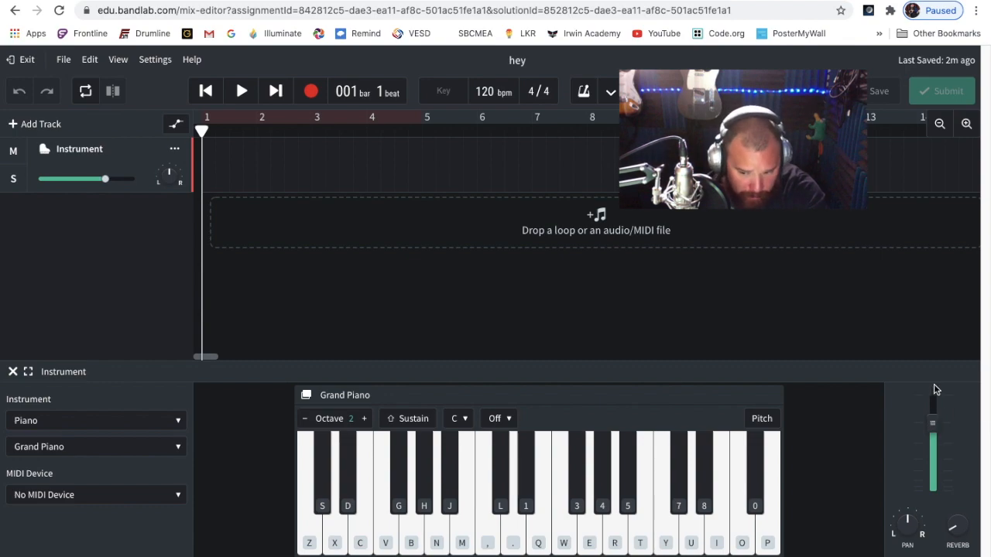
mouse_move(907, 546)
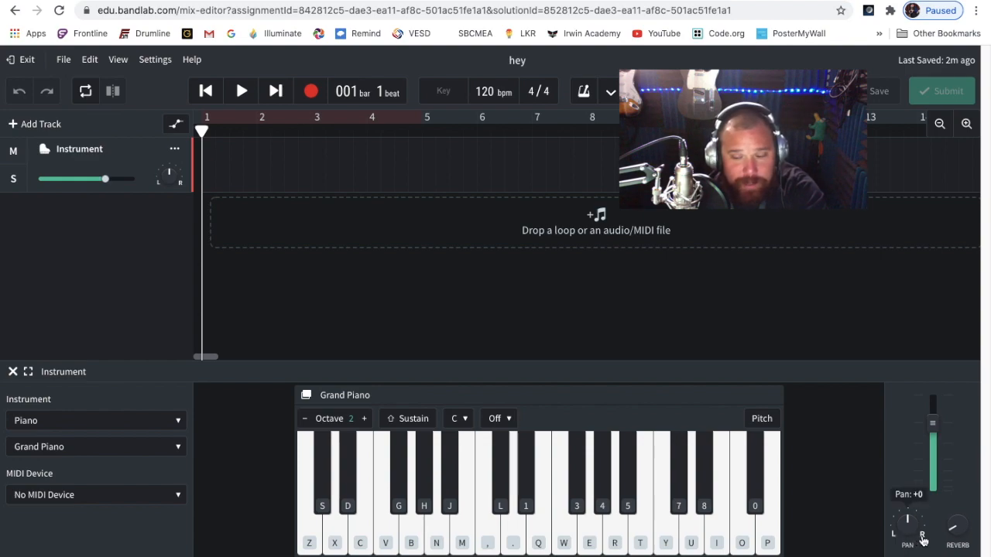
left_click_drag(905, 522, 875, 460)
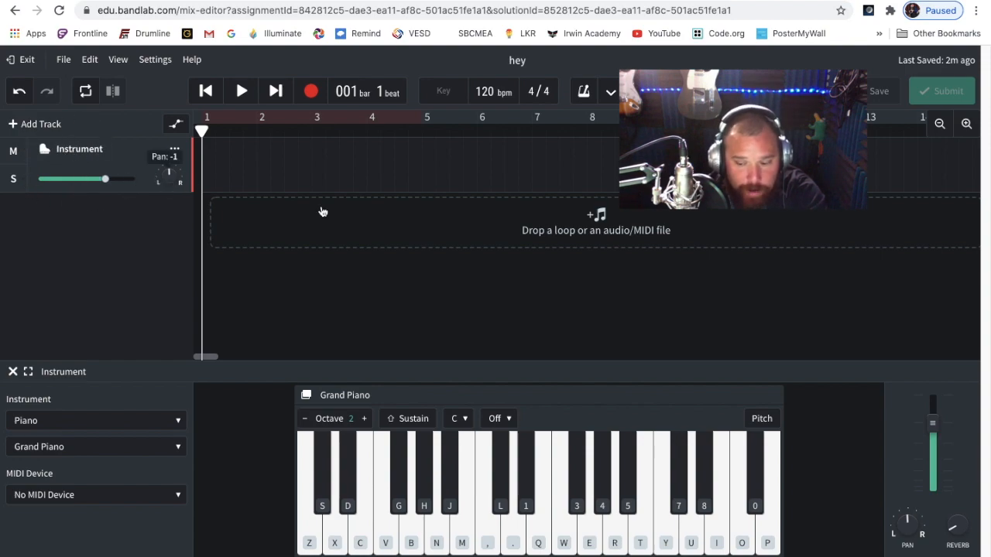
Play the piano's lowest note without reverb, raise the Reverb to 51 %, and play the same note repeatedly to compare
mouse_move(952, 533)
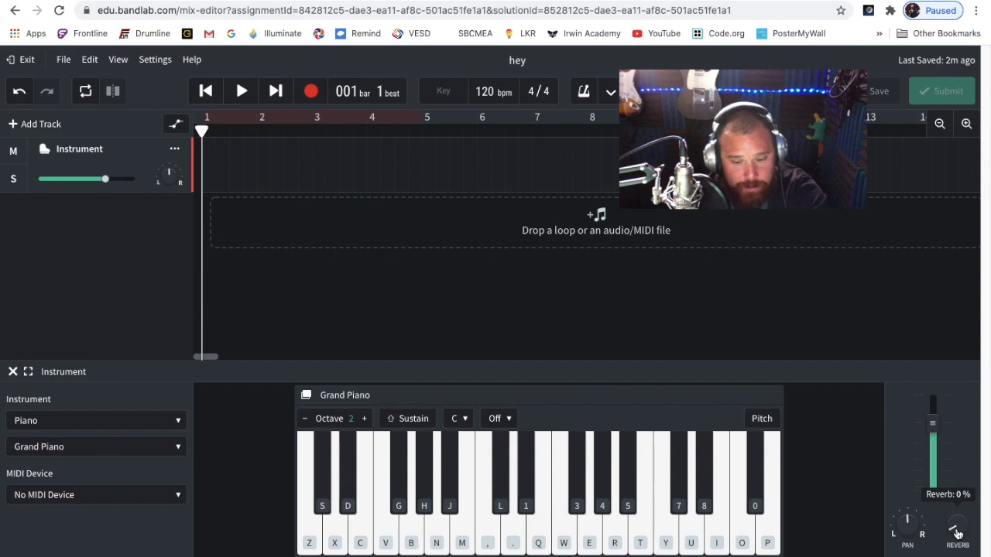
key("z")
key("z")
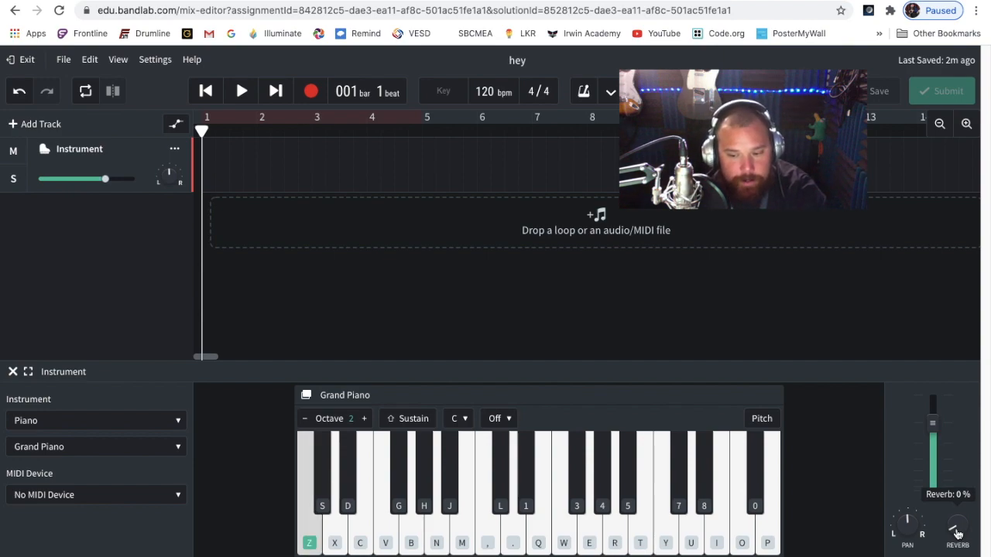
left_click_drag(958, 535, 965, 421)
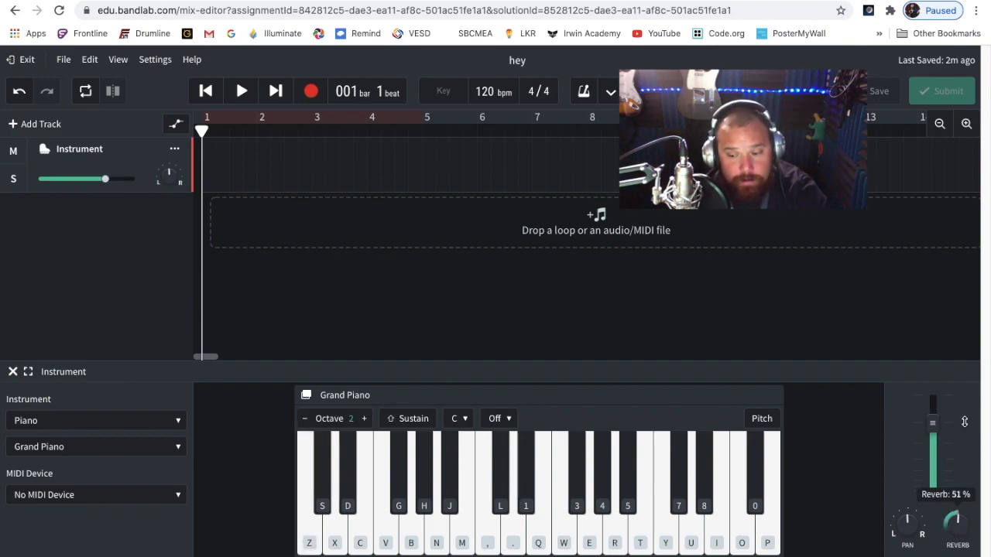
key("z")
key("z")
key("z")
key("z")
key("z")
Turn the instrument's Reverb back down to 0 %
mouse_move(955, 520)
left_click_drag(955, 517, 957, 555)
left_click_drag(951, 519, 953, 542)
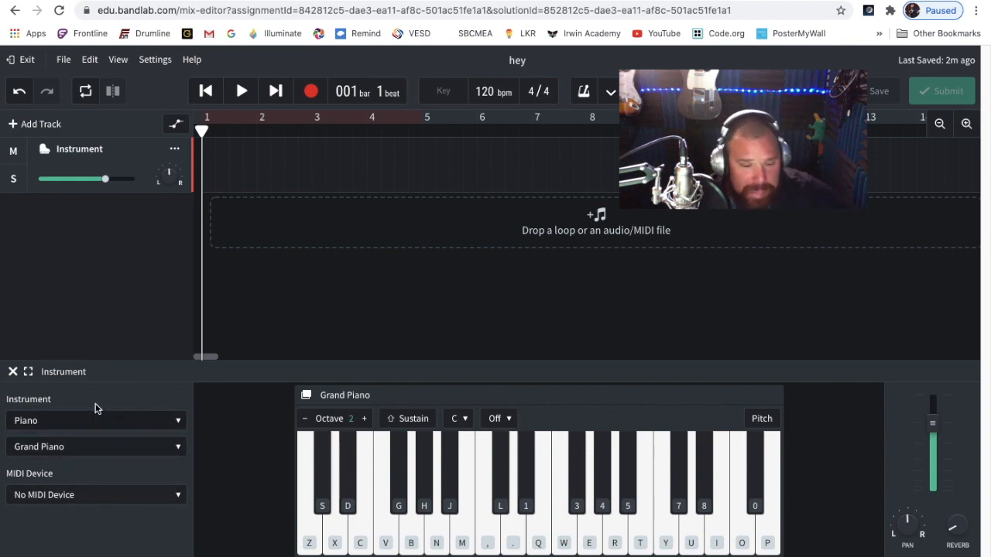
Change the instrument to Percussion and play its two lowest white keys on the on-screen keyboard
left_click(52, 423)
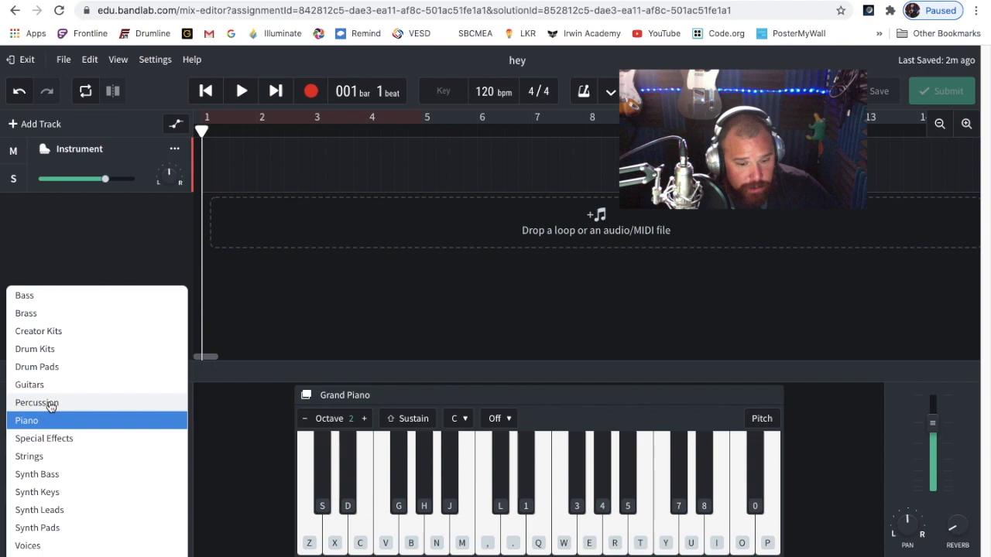
left_click(45, 404)
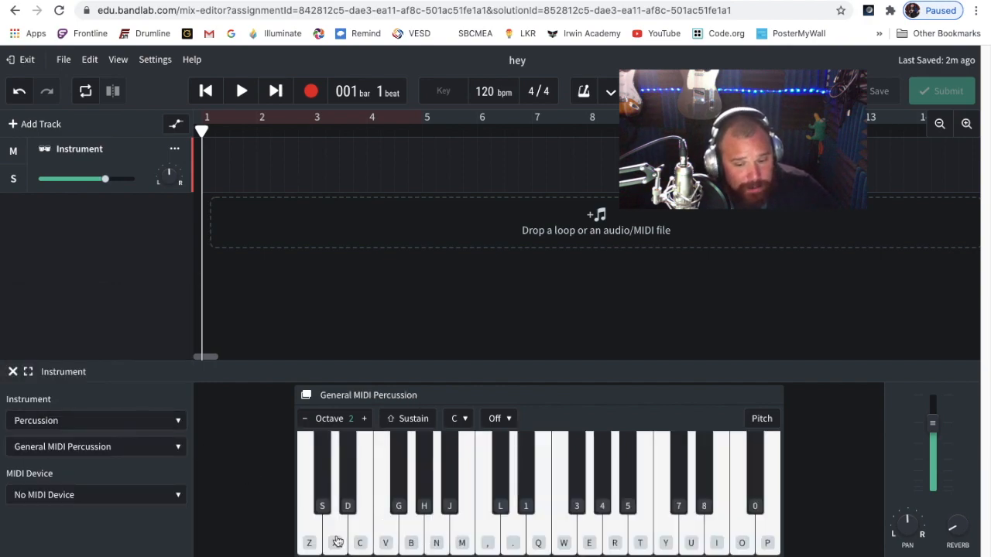
left_click(310, 542)
left_click(333, 546)
left_click(309, 543)
left_click(333, 545)
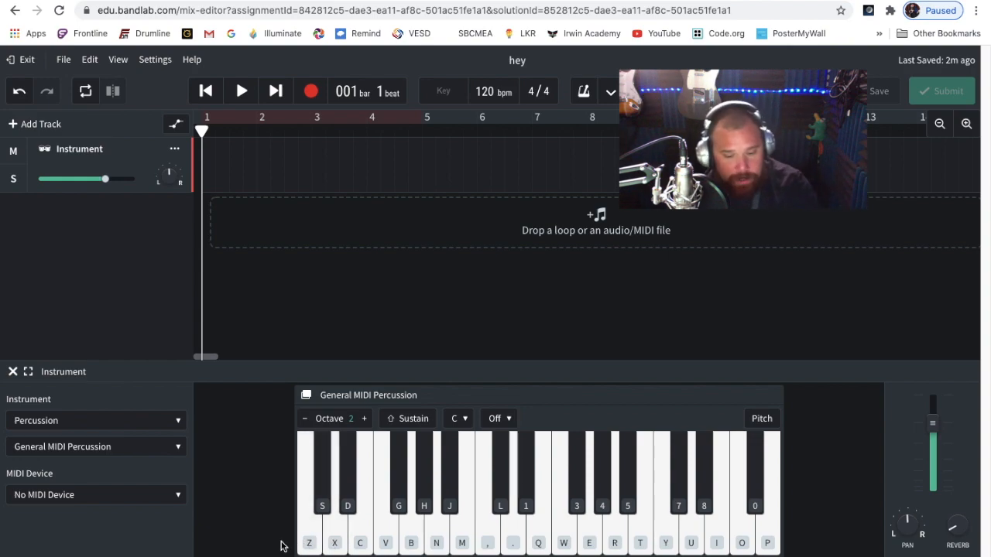
Play an alternating beat on the two lowest percussion keys from the computer keyboard
key("z")
key("z")
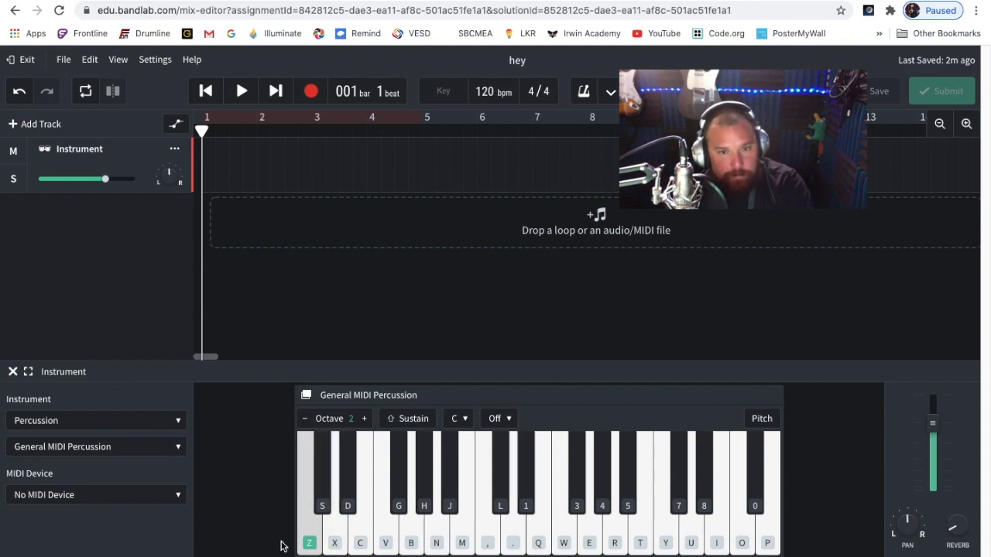
key("x")
key("z")
key("x")
key("z")
key("x")
key("z")
key("x")
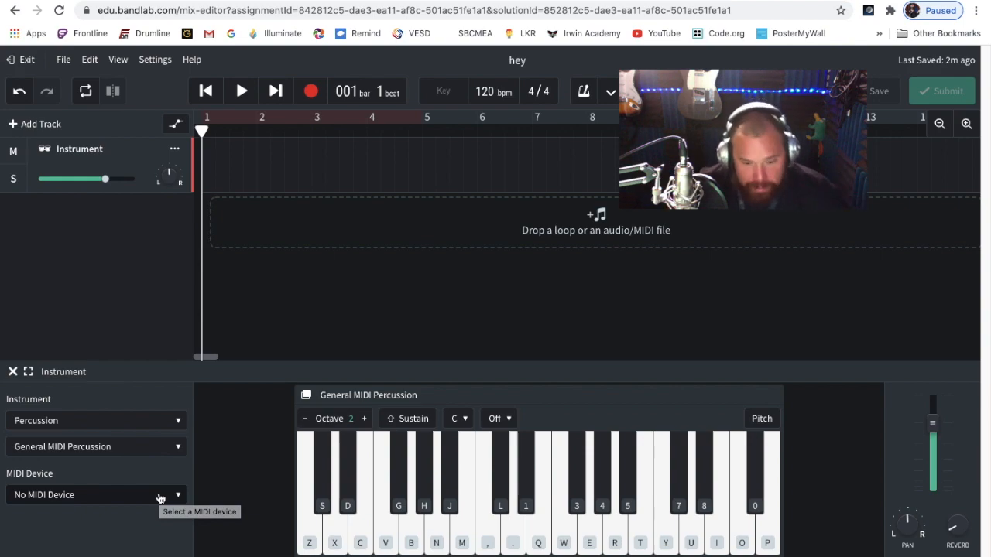
Set the instrument back to Piano, looking through the Percussion and Piano sound lists without choosing a sound
left_click(131, 447)
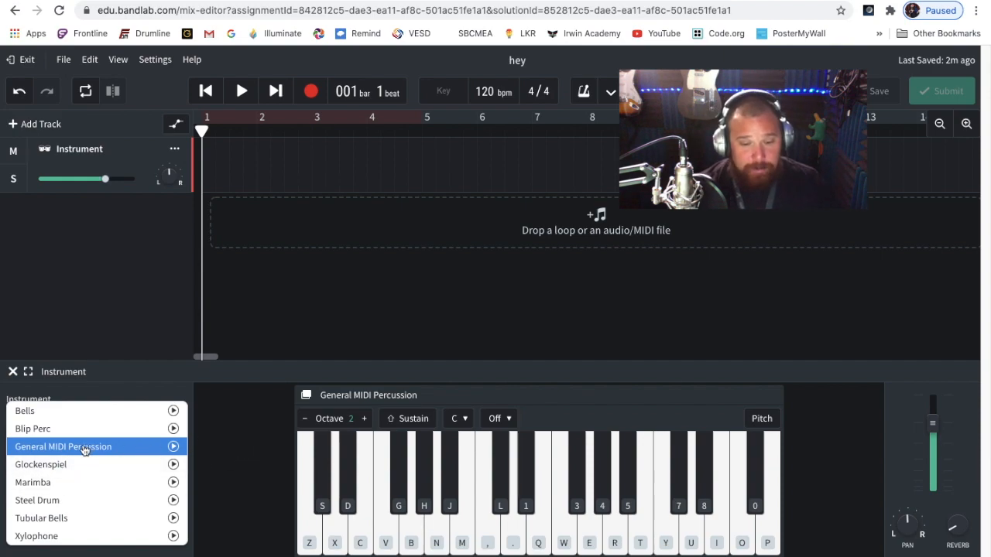
left_click(221, 465)
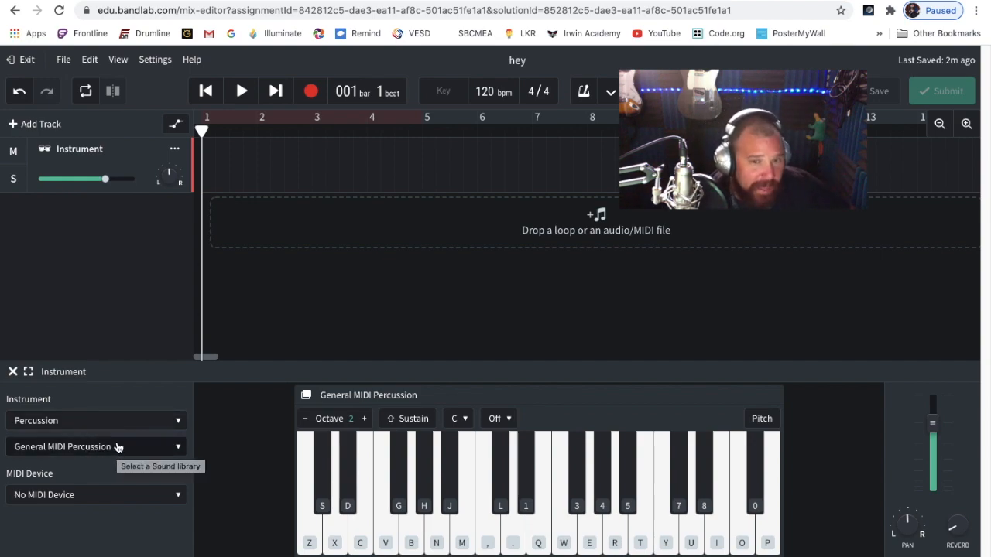
left_click(110, 420)
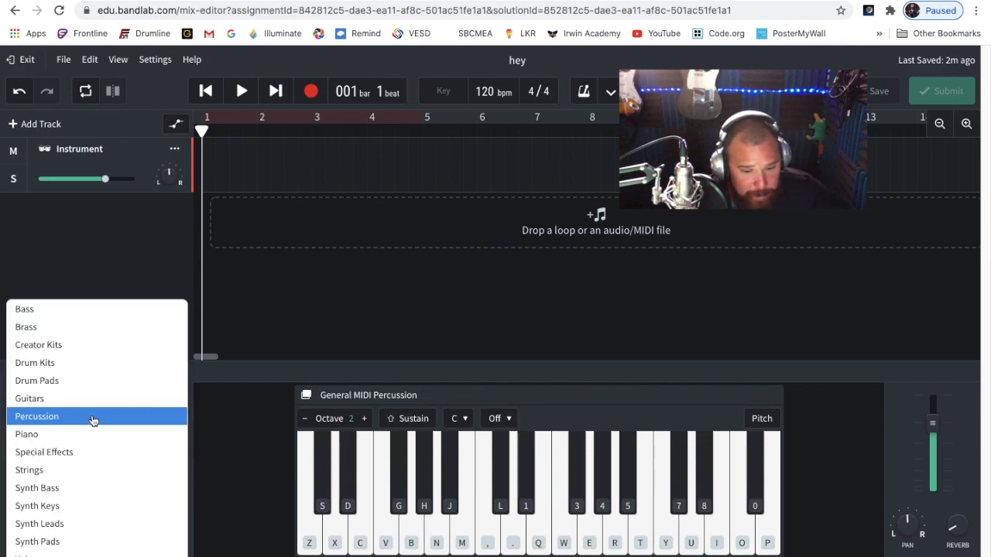
left_click(71, 435)
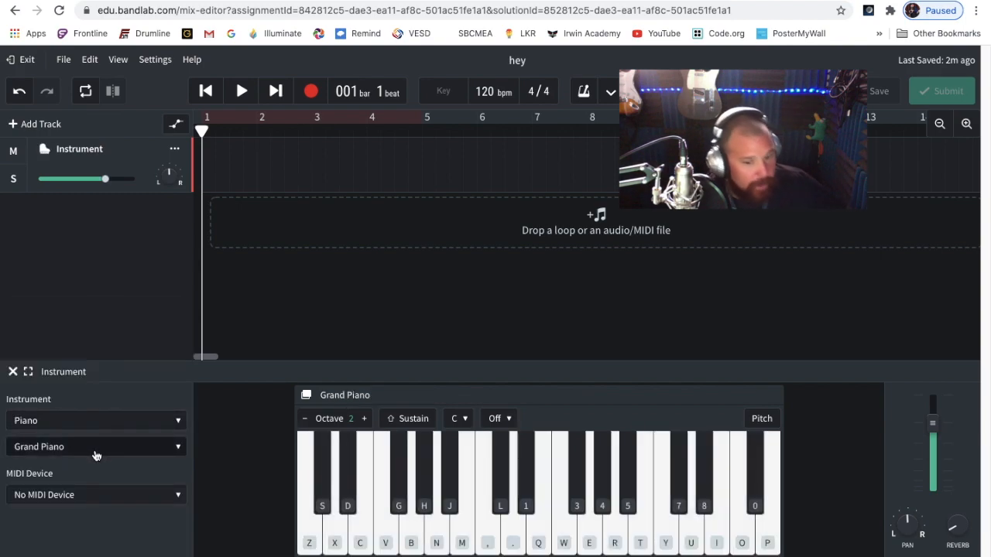
left_click(96, 449)
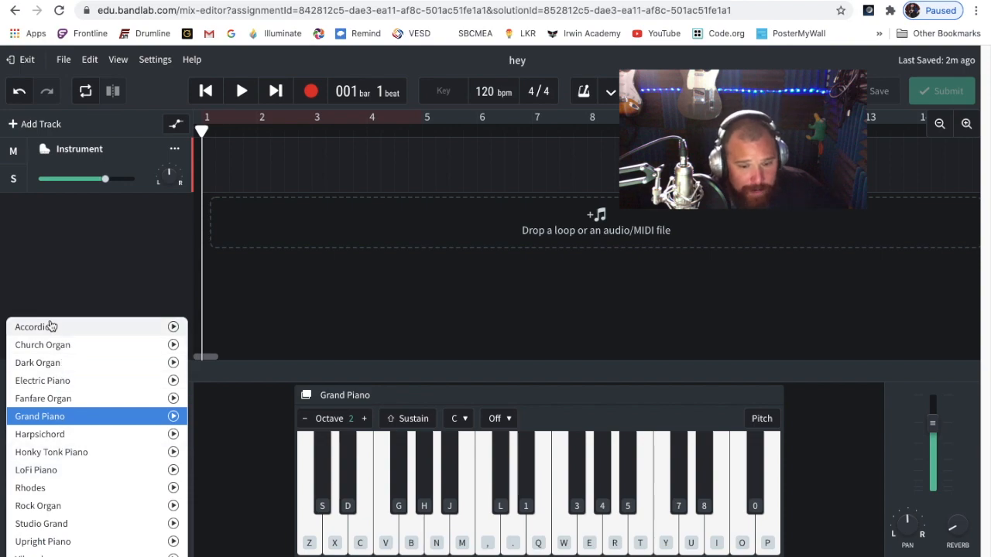
left_click(239, 457)
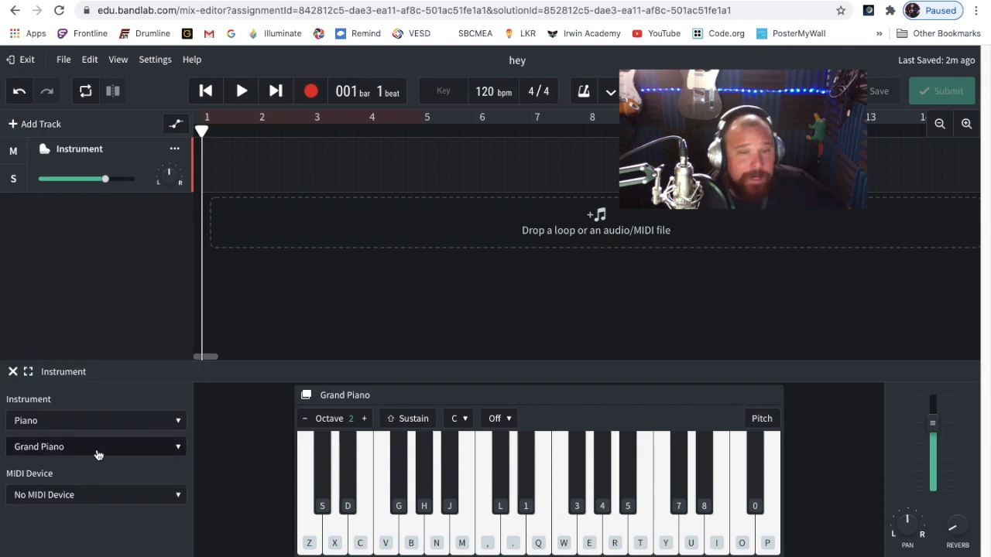
Choose the Accordion sound for the Piano instrument and play a few low notes with it
left_click(137, 448)
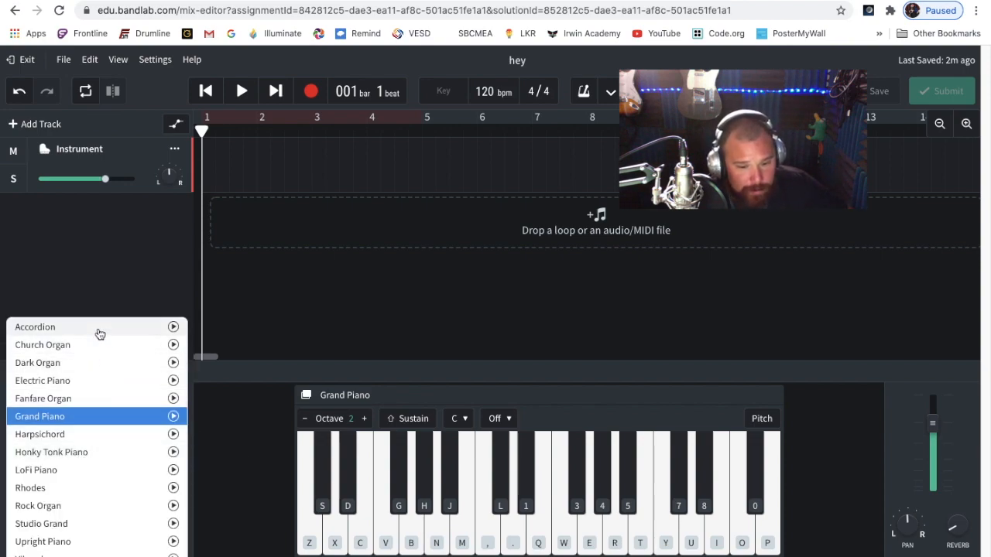
left_click(97, 328)
key("d")
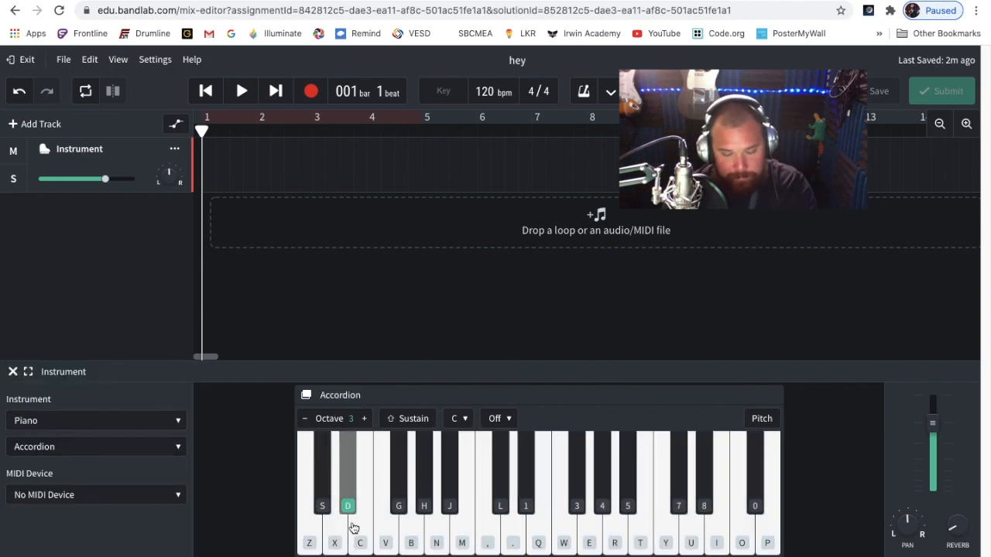
key("s")
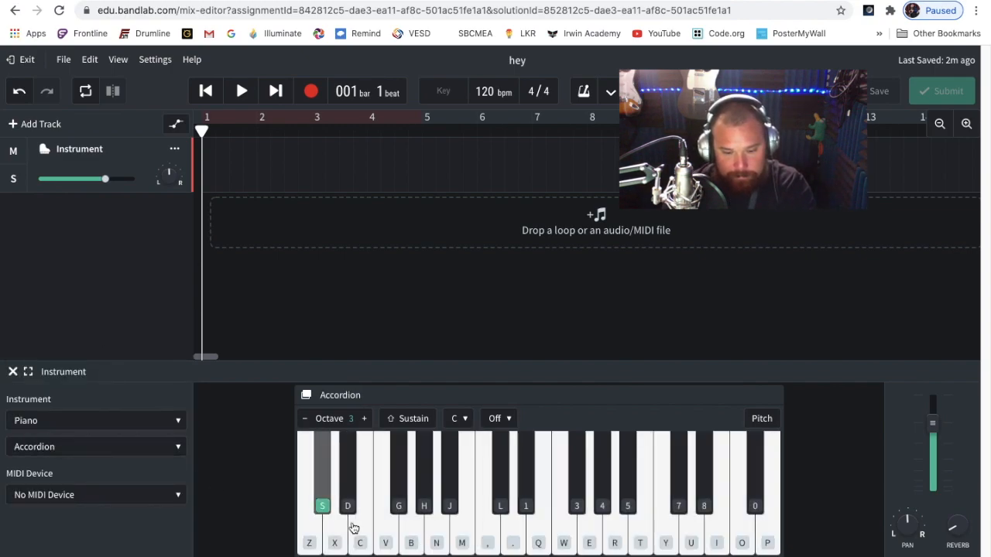
key("c")
key("b")
key("v")
key("n")
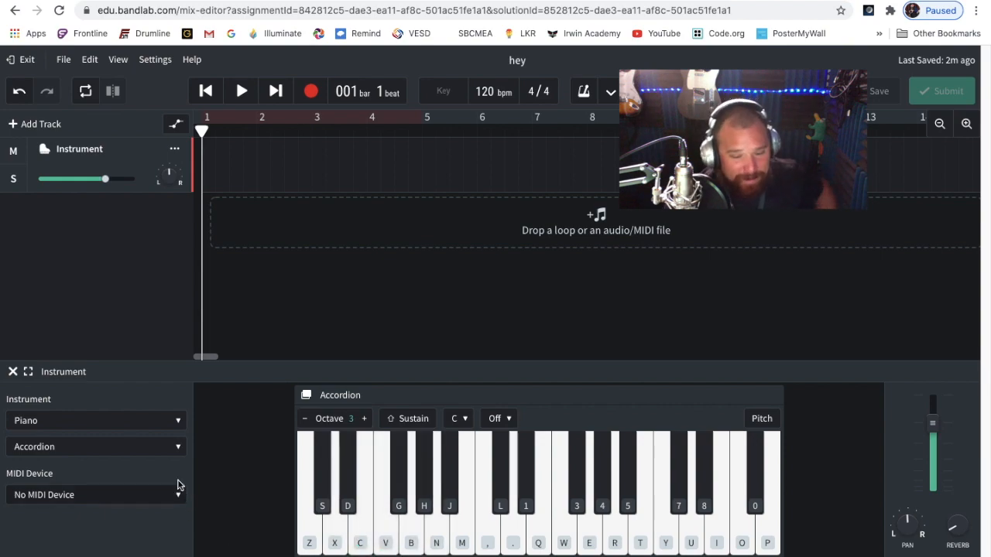
Change the instrument to Voices and play several low notes to hear the vocal sound
left_click(161, 449)
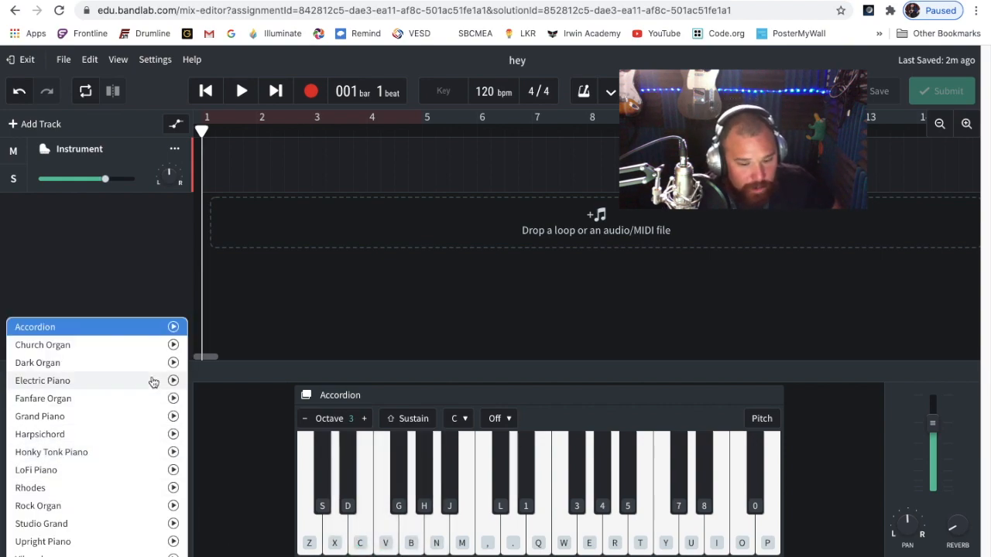
left_click(213, 416)
left_click(140, 421)
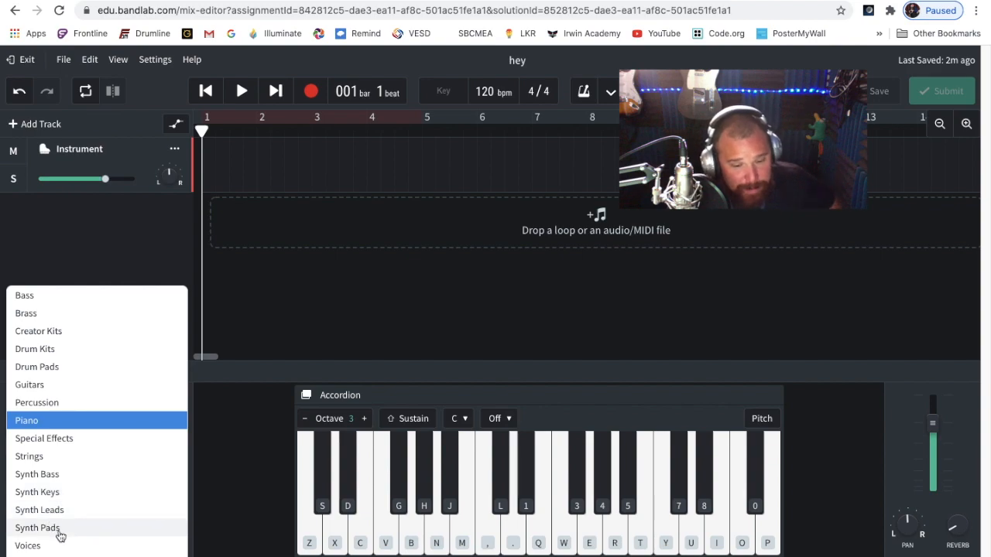
left_click(40, 550)
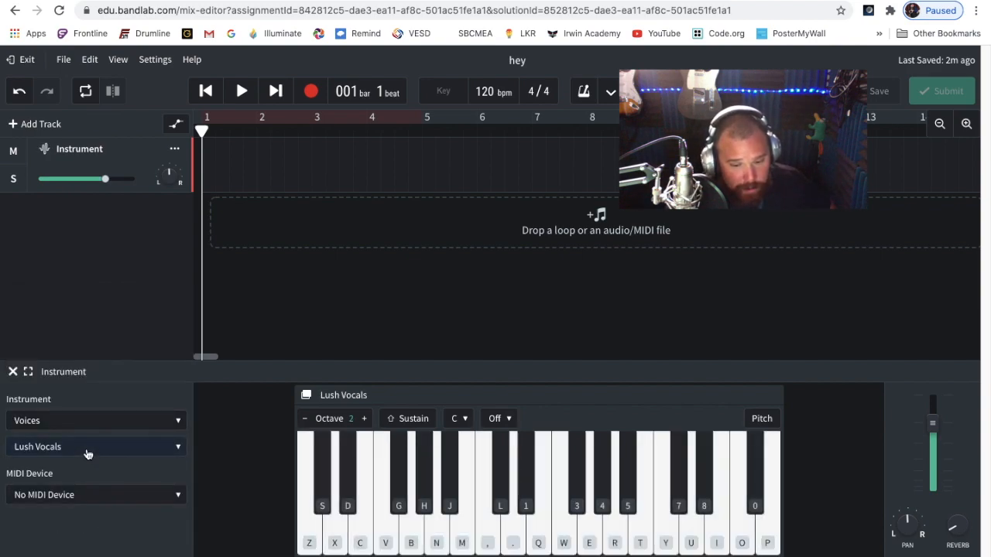
key("z")
key("b")
key("n")
key("m")
key("j")
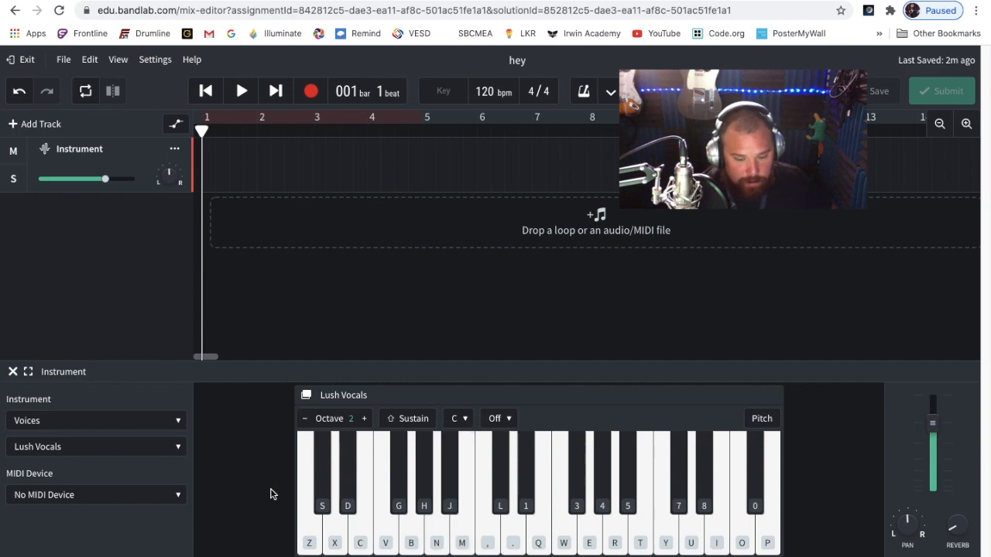
Raise the keyboard's octave to 3 and play a short vocal pattern alternating mainly between F and G
left_click(363, 419)
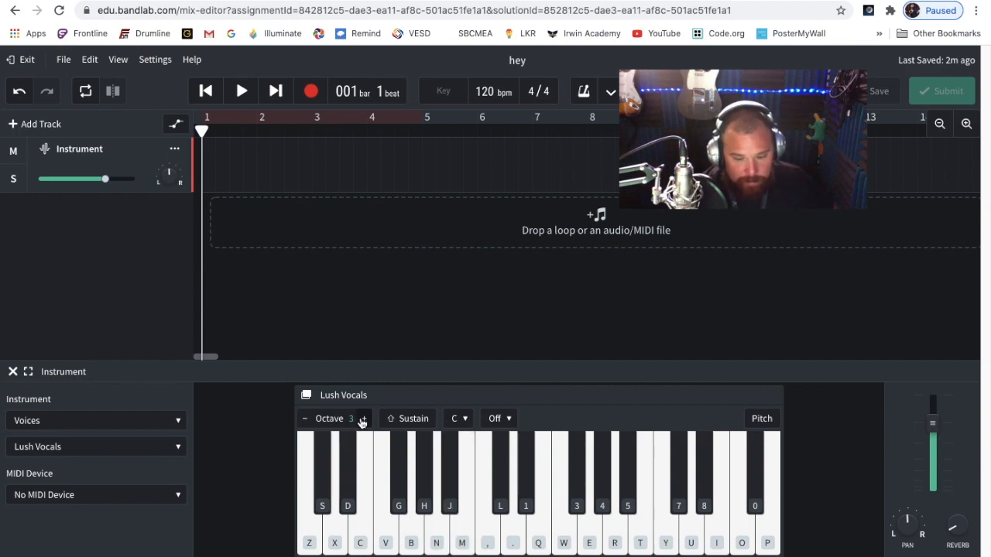
key("v")
key("c")
key("v")
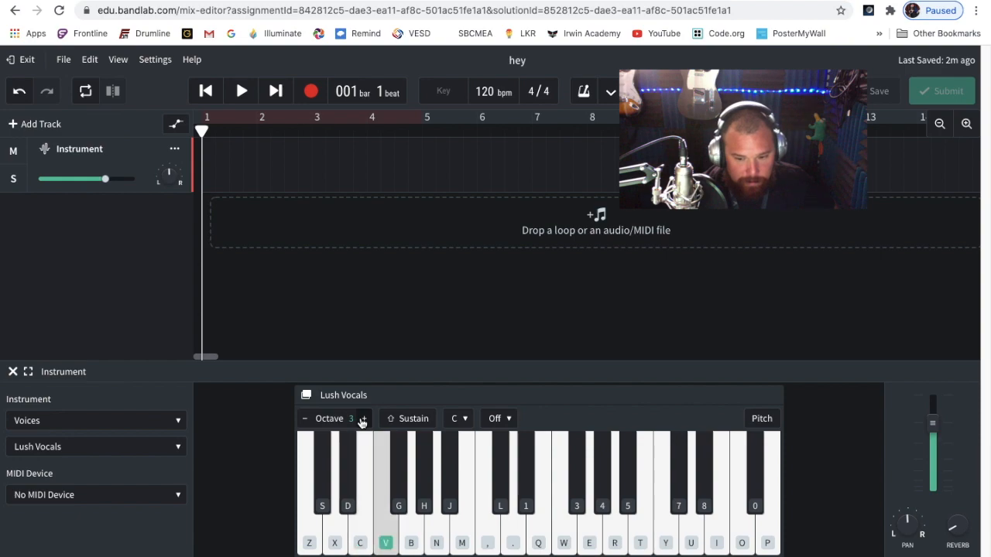
key("b")
key("v")
key("b")
key("v")
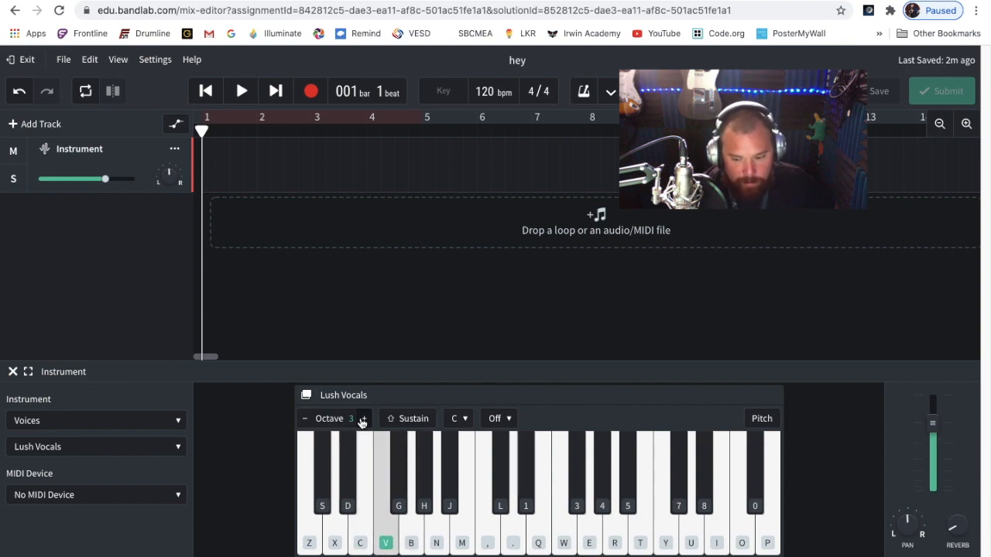
Raise the system volume to maximum and play a few more low Lush Vocals notes on the virtual keyboard
key("XF86AudioRaiseVolume")
key("XF86AudioRaiseVolume")
key("XF86AudioRaiseVolume")
key("b")
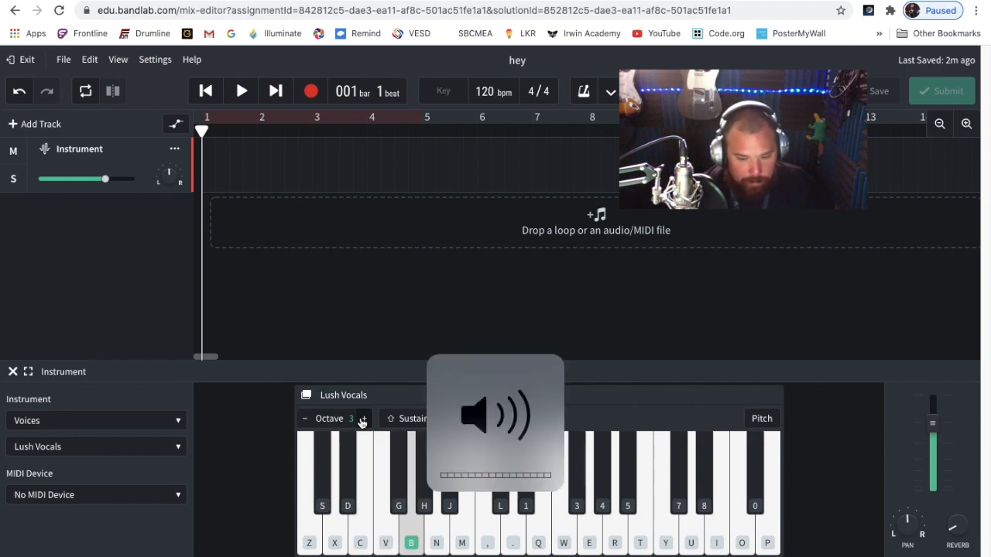
key("v")
key("c")
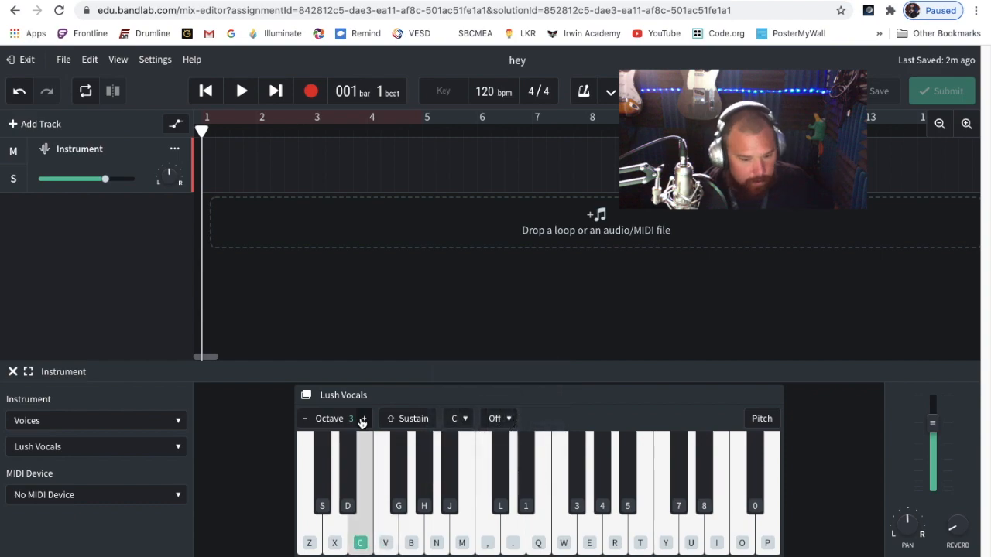
Change the Voices sound to Ahh Synth and play a run of rising and falling notes with it
left_click(147, 447)
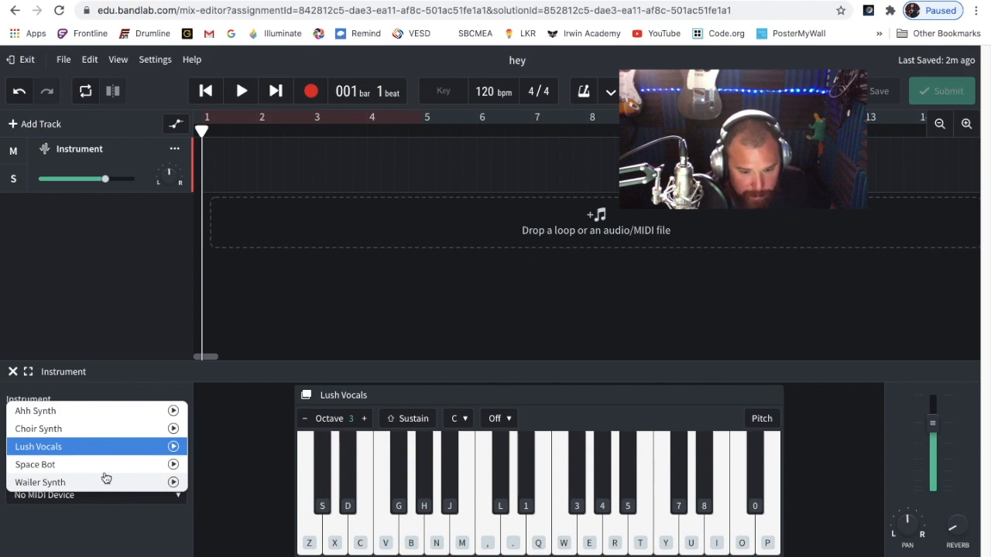
left_click(56, 414)
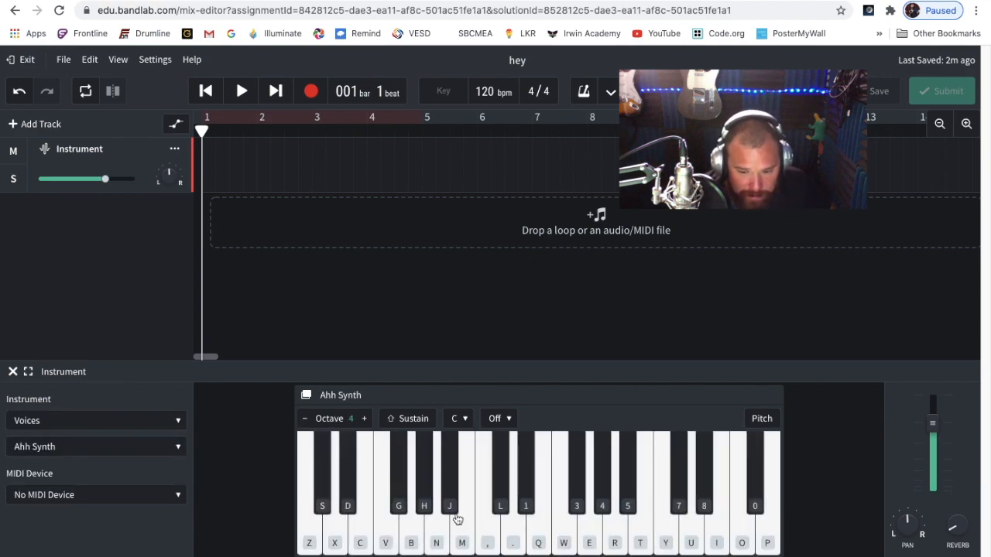
left_click(524, 542)
left_click(540, 543)
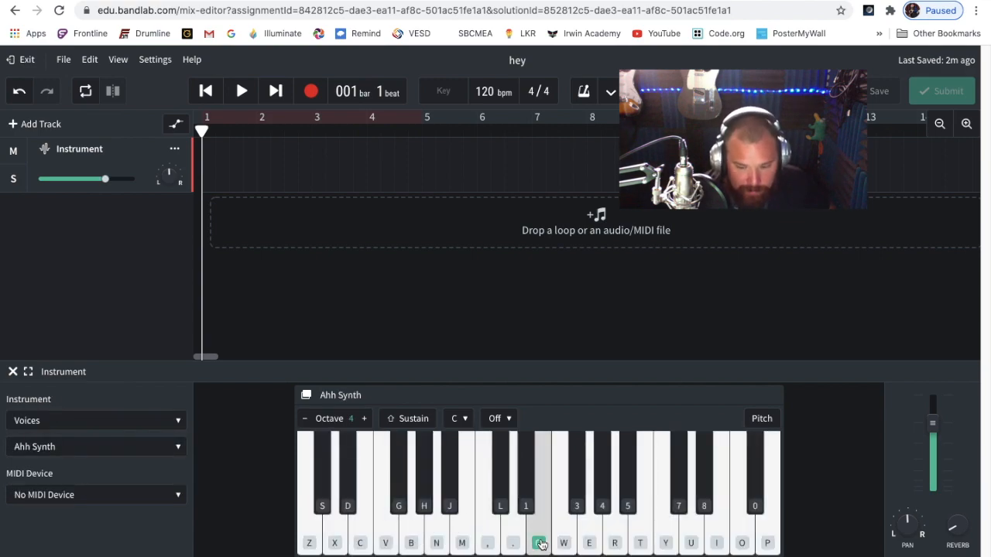
key("n")
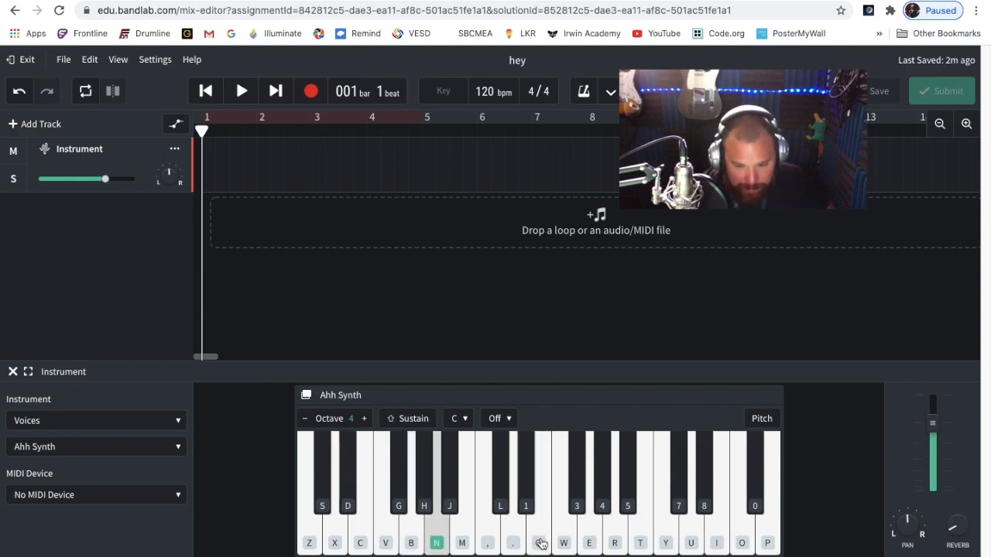
key("q")
key("w")
key("e")
key("r")
key("t")
key("t")
key("r")
key("t")
key("r")
key("e")
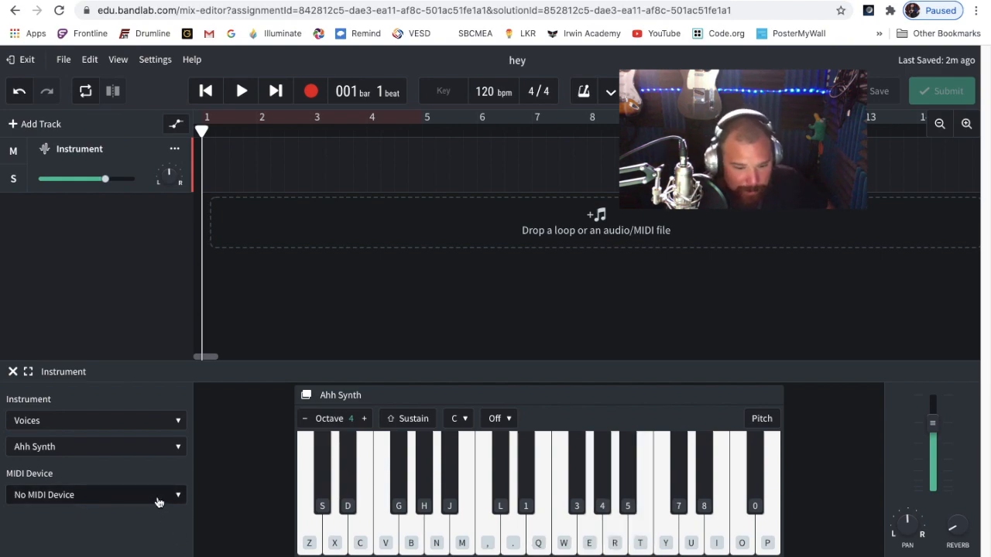
Check the MIDI Device options without changing the device, and expand the instrument panel to its full-size view
left_click(66, 501)
left_click(84, 468)
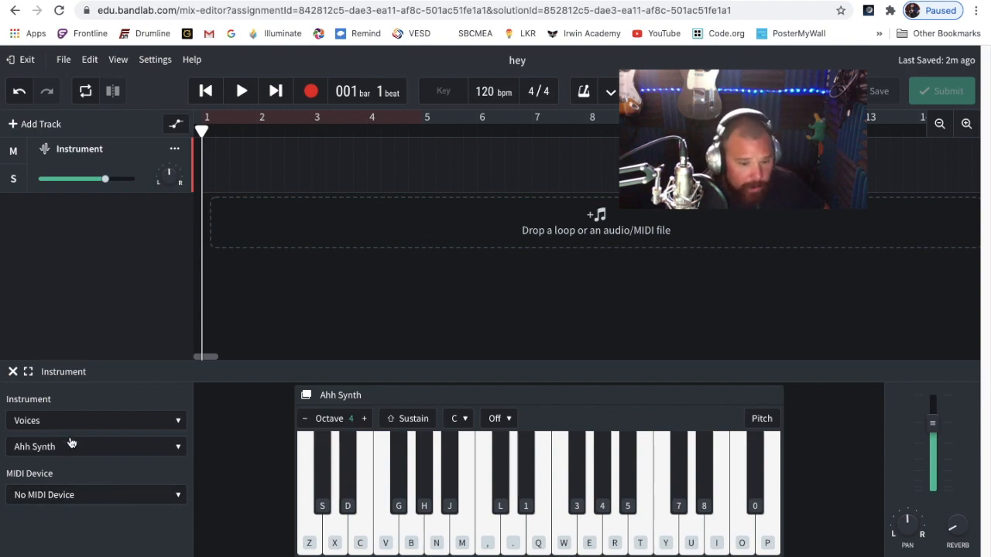
left_click(28, 371)
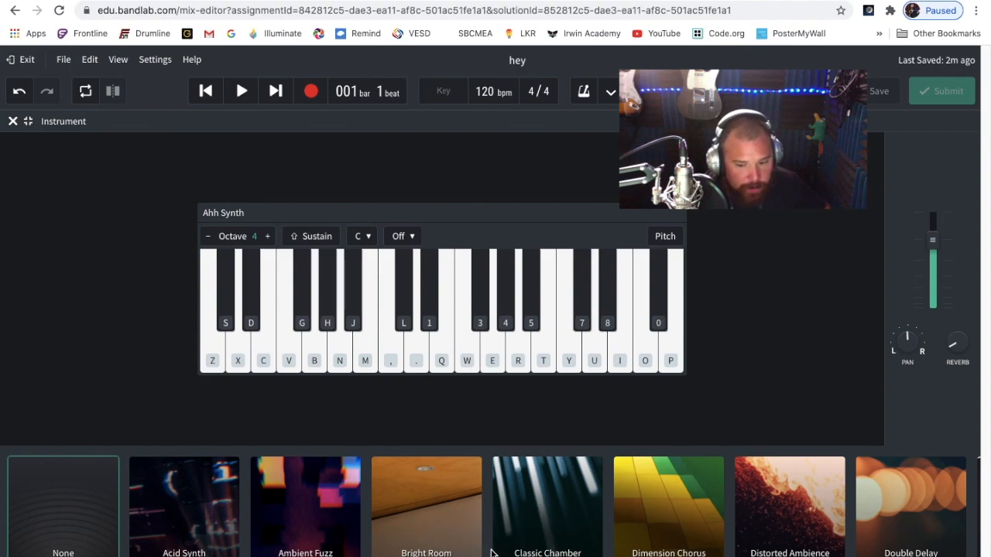
Apply the Classic Chamber effect preset to the track, play a few notes through it and shrink the panel back
left_click(525, 531)
key("b")
key("n")
key("m")
key("b")
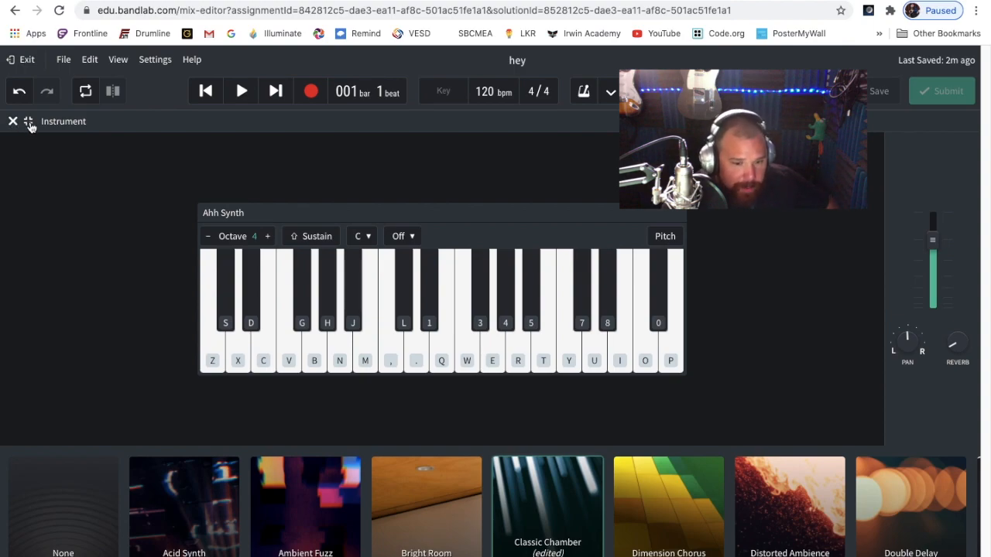
left_click(29, 123)
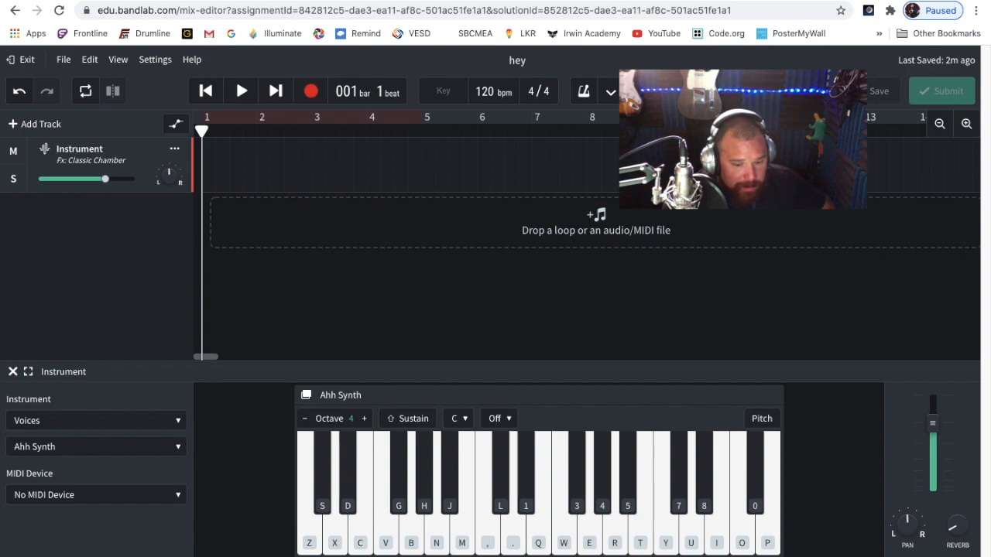
Show the track's effects and examine the equalizer, compressor and reverb units that make up the Classic Chamber preset
left_click(116, 556)
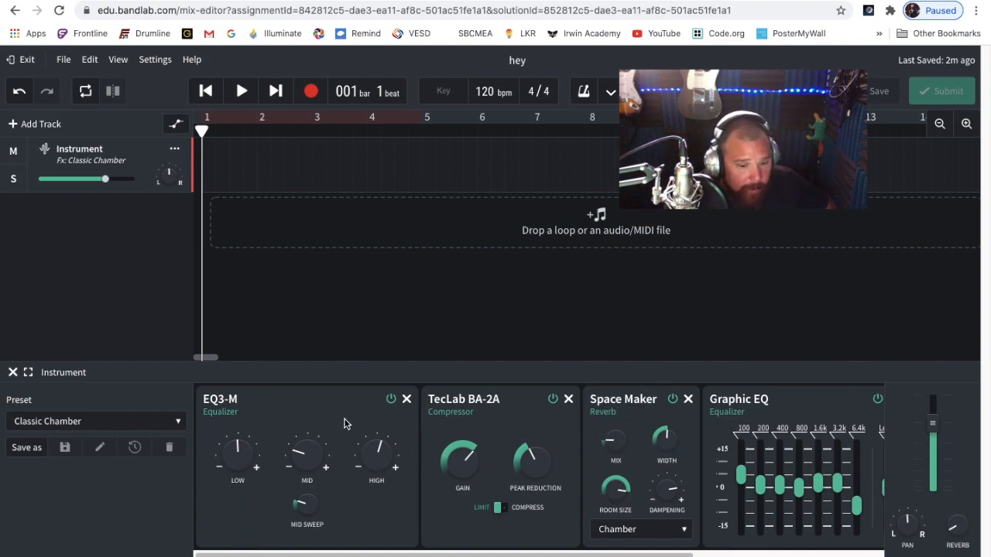
mouse_move(257, 438)
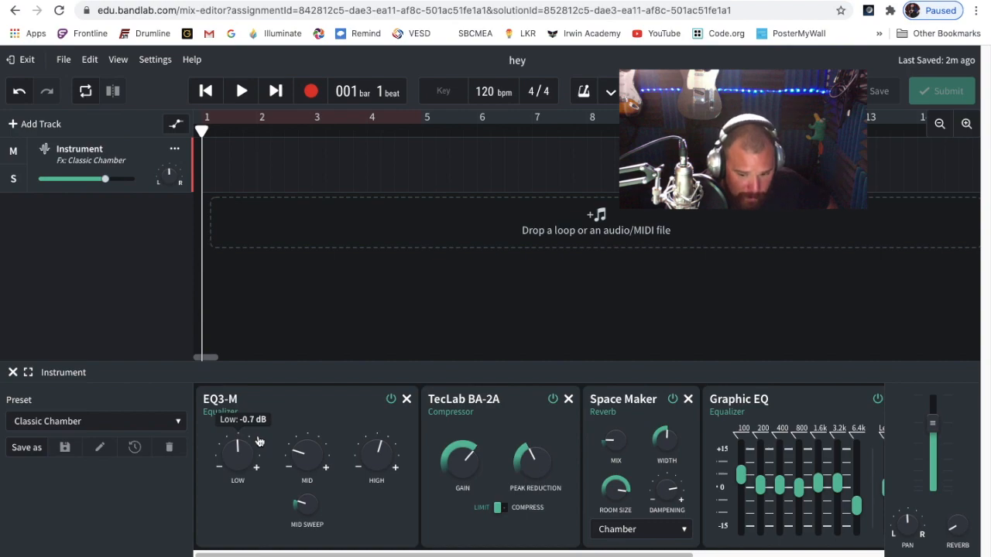
scroll(647, 484, "right", 5)
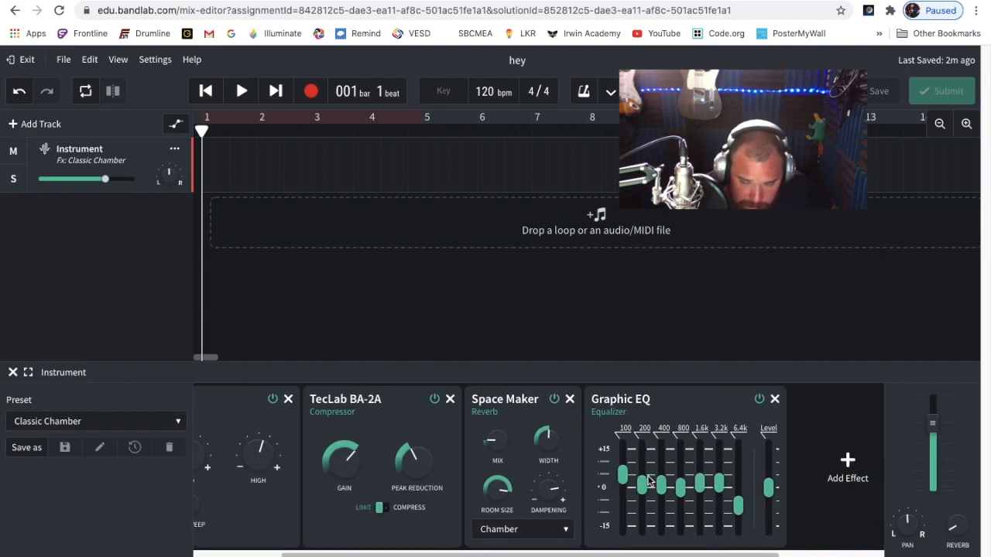
left_click_drag(593, 554, 348, 547)
scroll(348, 547, "right", 5)
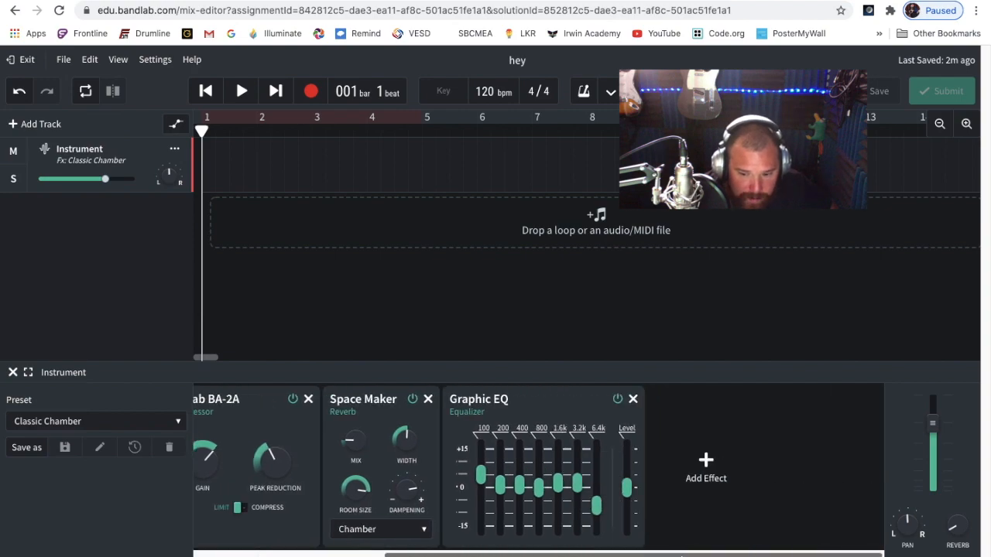
Add the Auto Wah modulation effect to the end of the effects chain and turn its Depth up fully
left_click(707, 461)
mouse_move(703, 463)
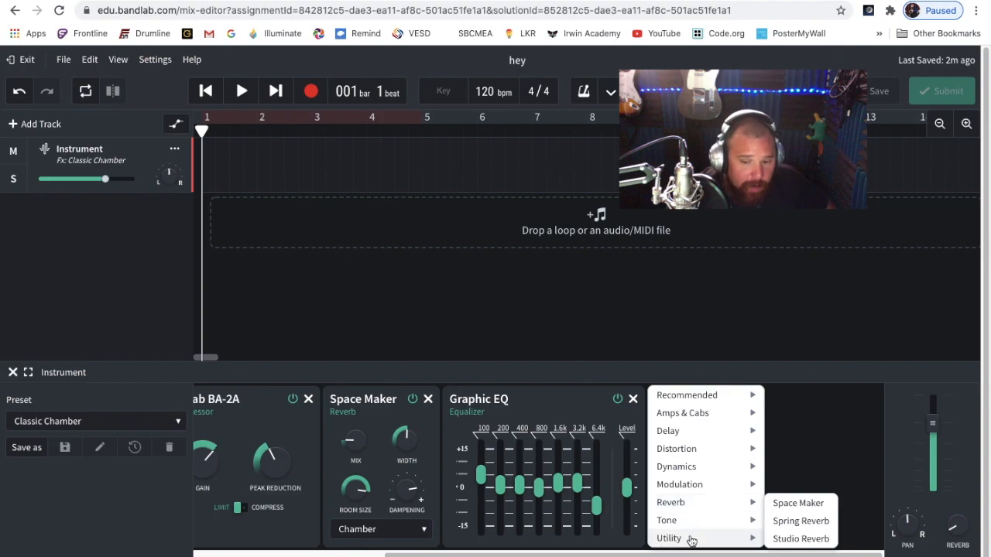
mouse_move(694, 486)
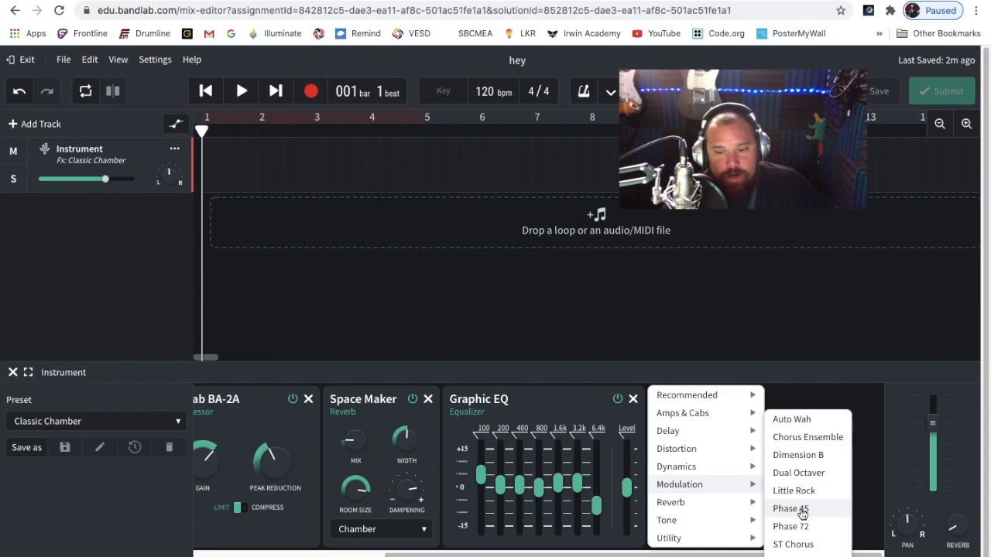
left_click(790, 420)
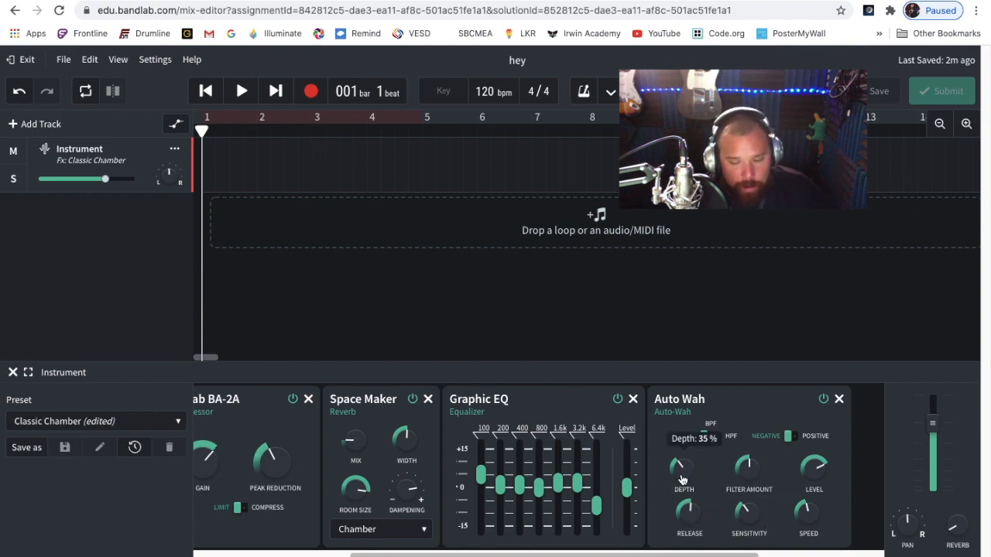
left_click_drag(682, 480, 631, 215)
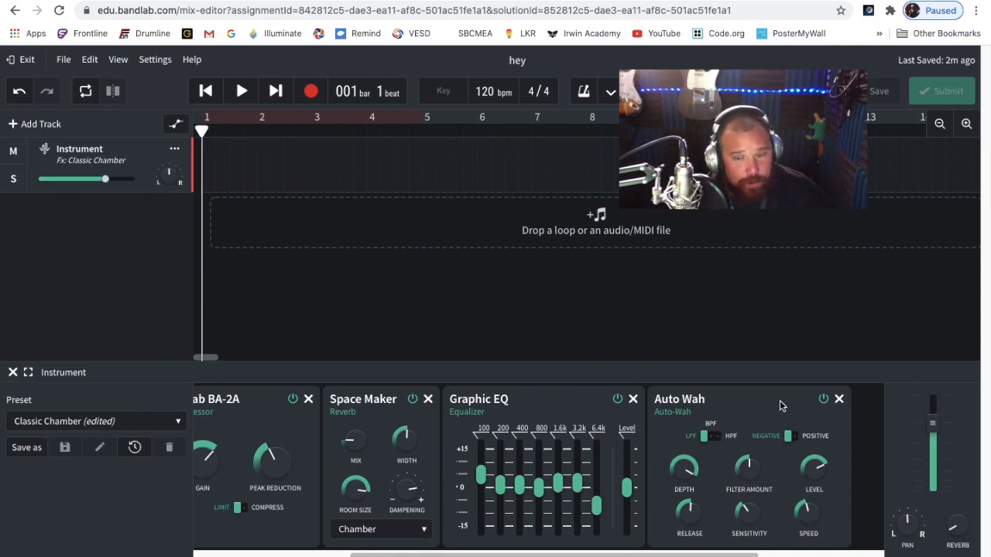
Toggle the Auto Wah effect off and on, and remove it from the effects chain
left_click(824, 401)
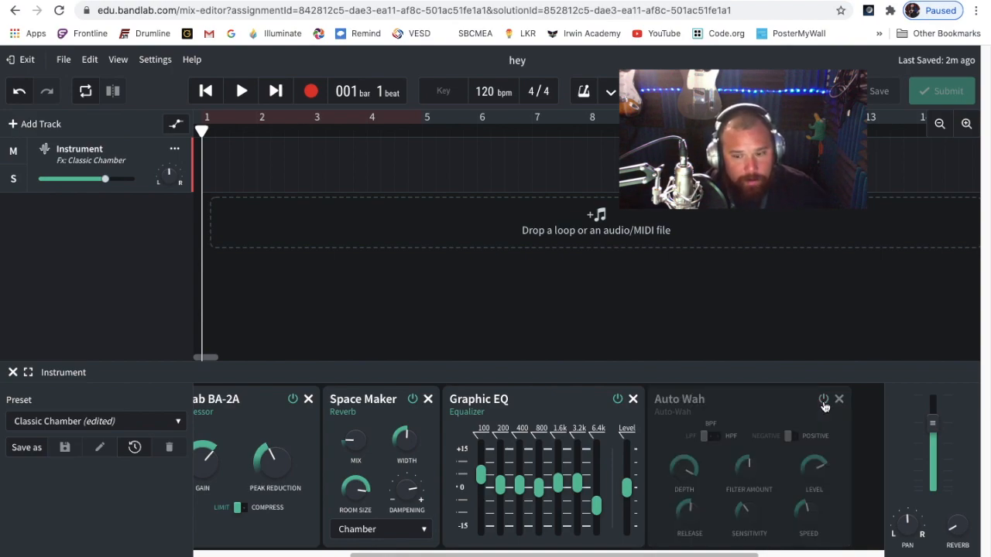
left_click(824, 400)
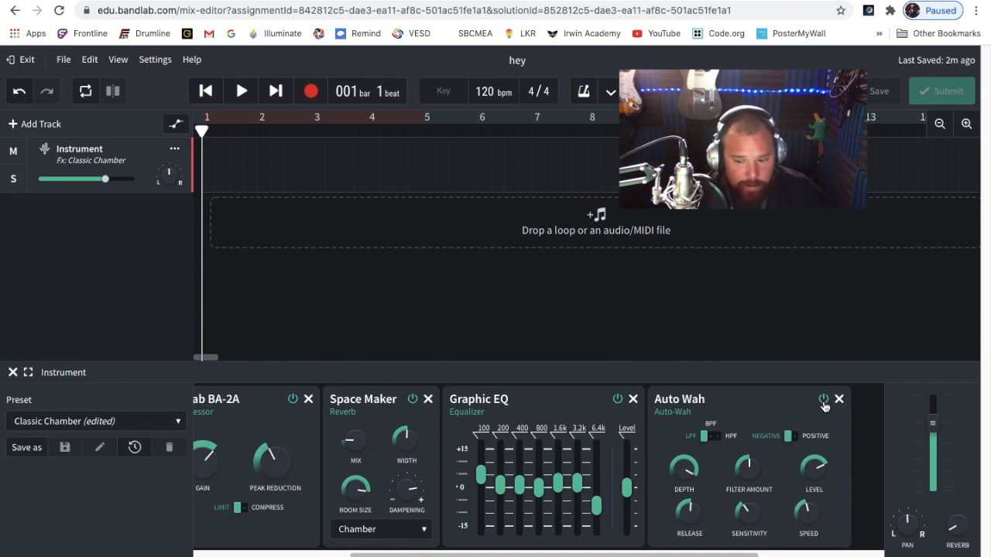
left_click(824, 401)
left_click(840, 400)
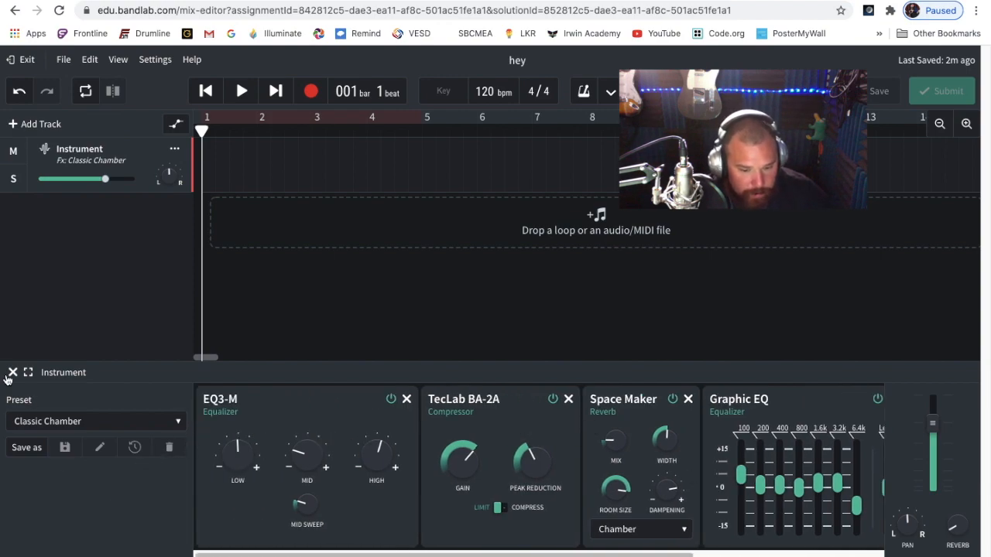
Add a short note near beat 3 of bar 1 in the track's MIDI editor, play it back and close the editor
left_click(132, 555)
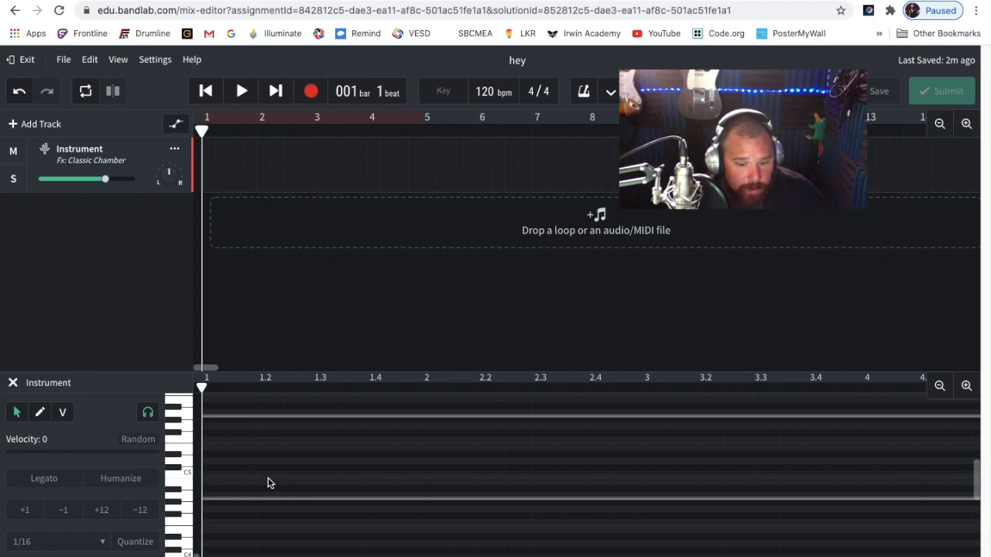
key("p")
left_click(322, 454)
right_click(319, 454)
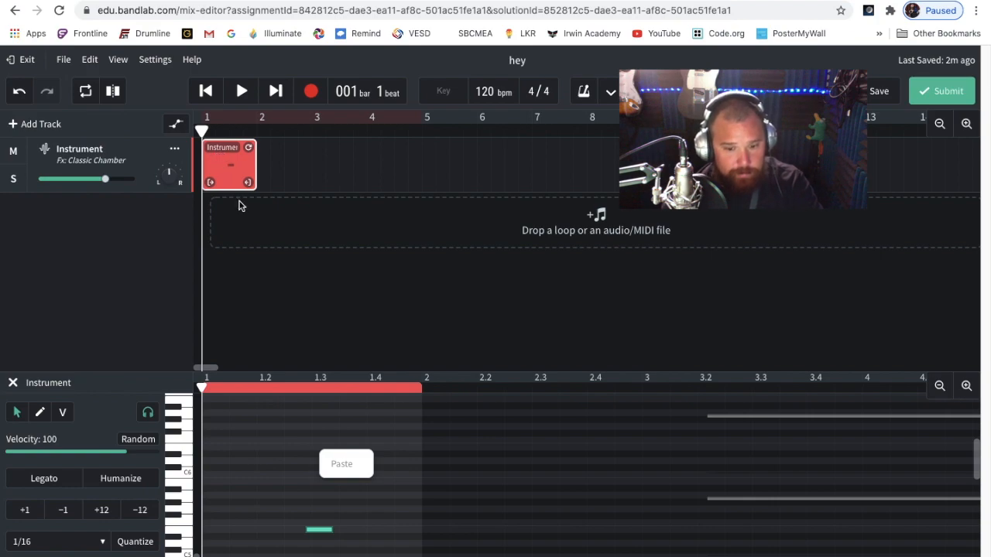
key("space")
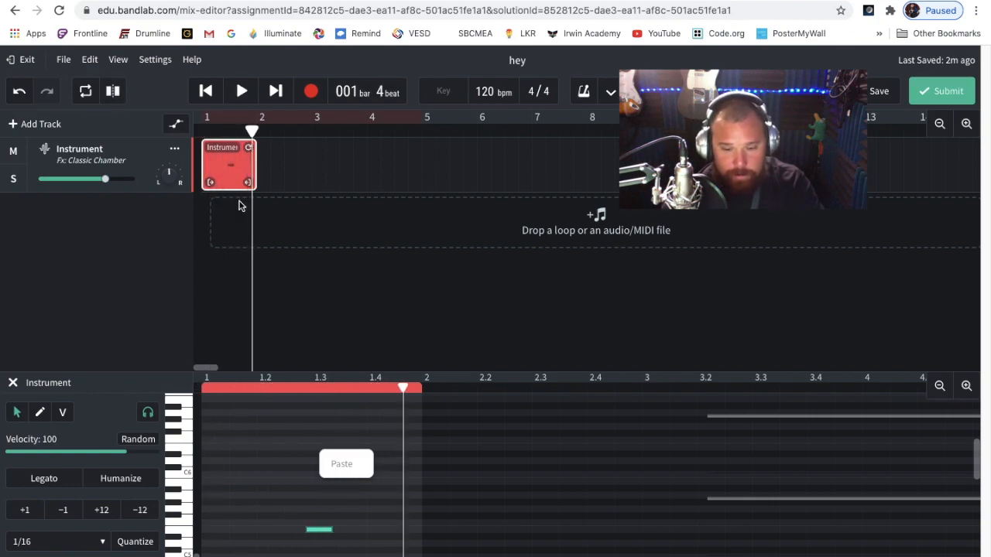
key("space")
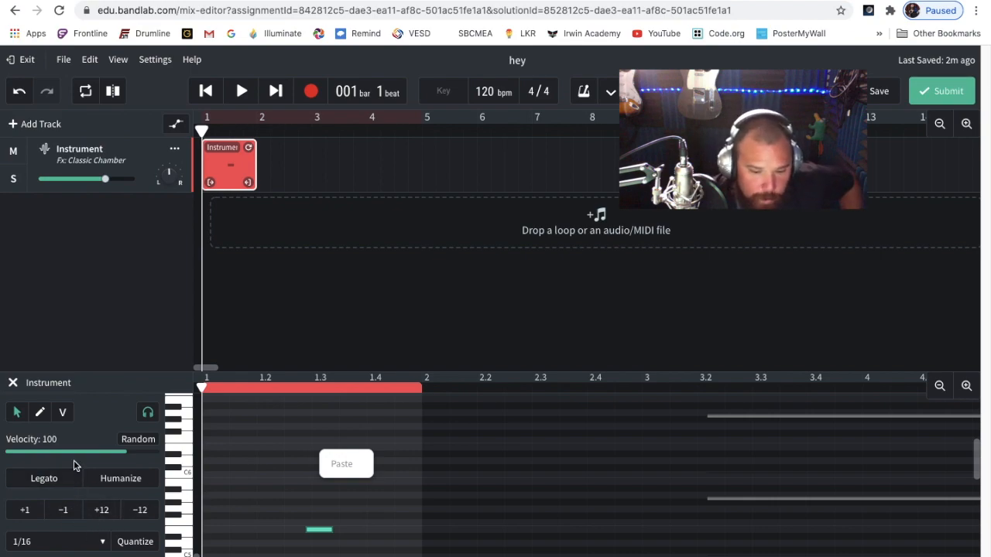
left_click(13, 384)
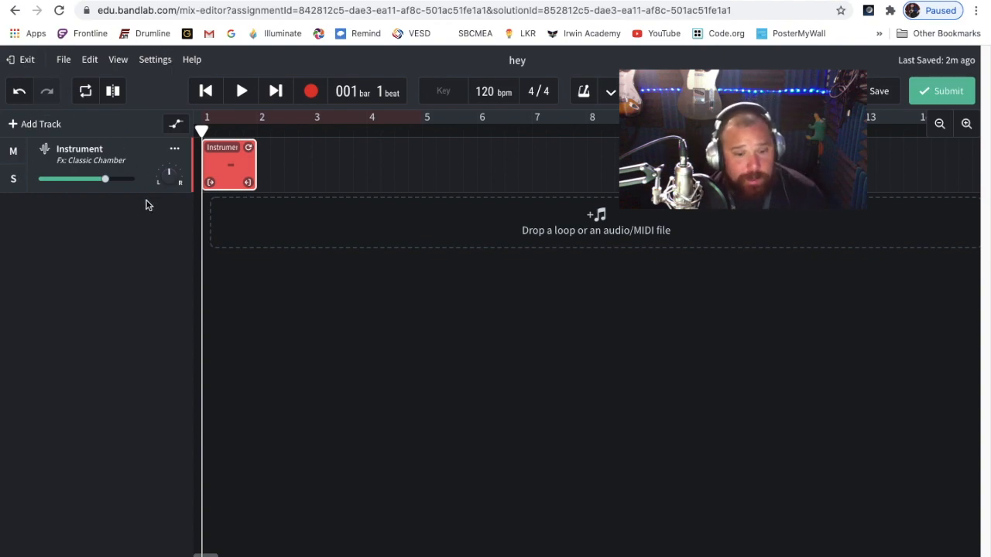
Rename the instrument track as cheesy
left_click(108, 148)
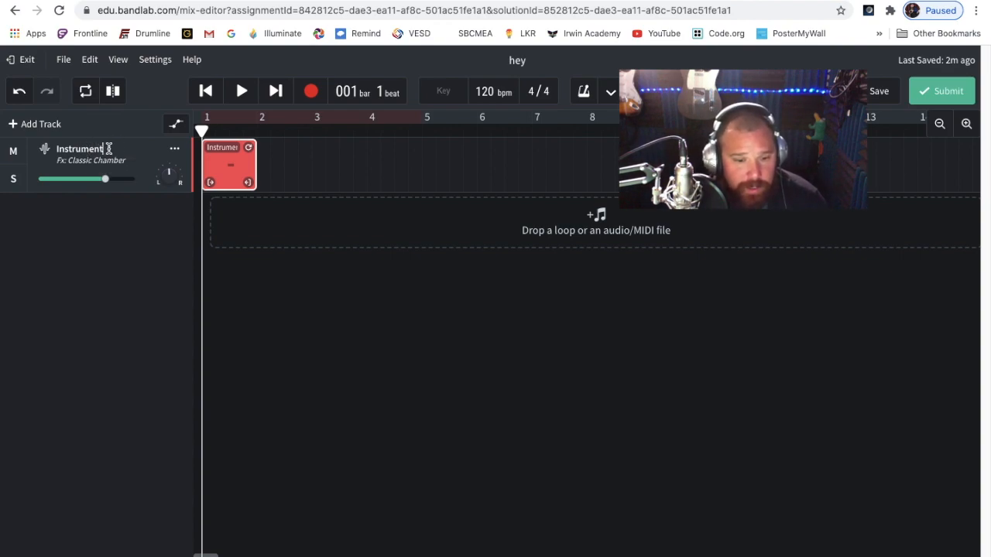
key("BackSpace")
key("BackSpace")
key("BackSpace")
key("BackSpace")
key("BackSpace")
key("BackSpace")
key("BackSpace")
key("BackSpace")
key("BackSpace")
key("BackSpace")
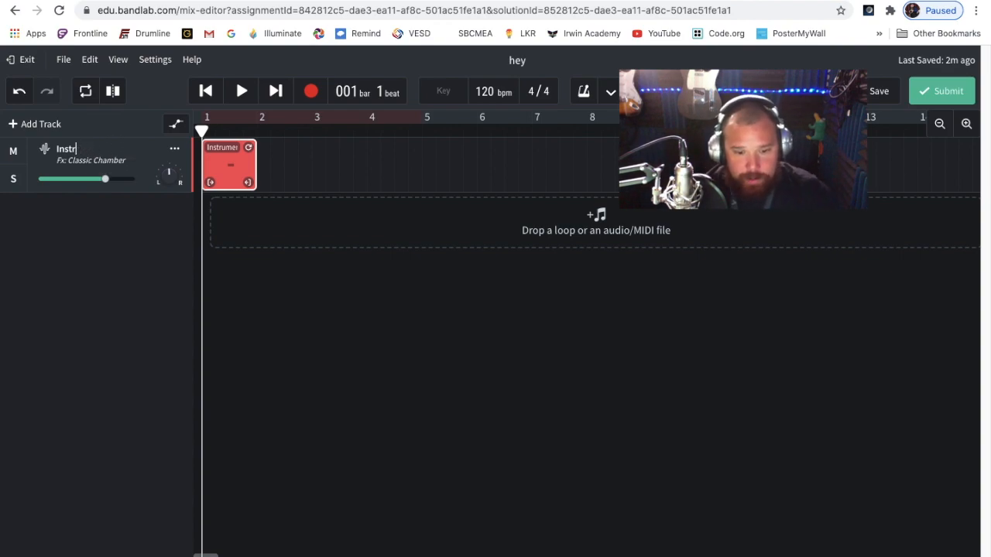
type("cheesy")
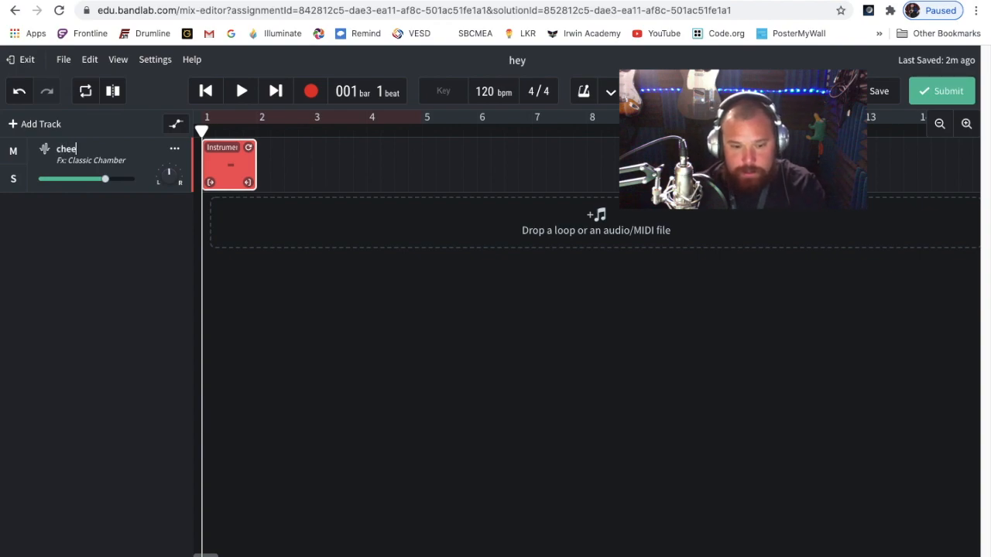
Show and hide the cheesy track's instrument and effects panels to demonstrate how they are reached
left_click(44, 154)
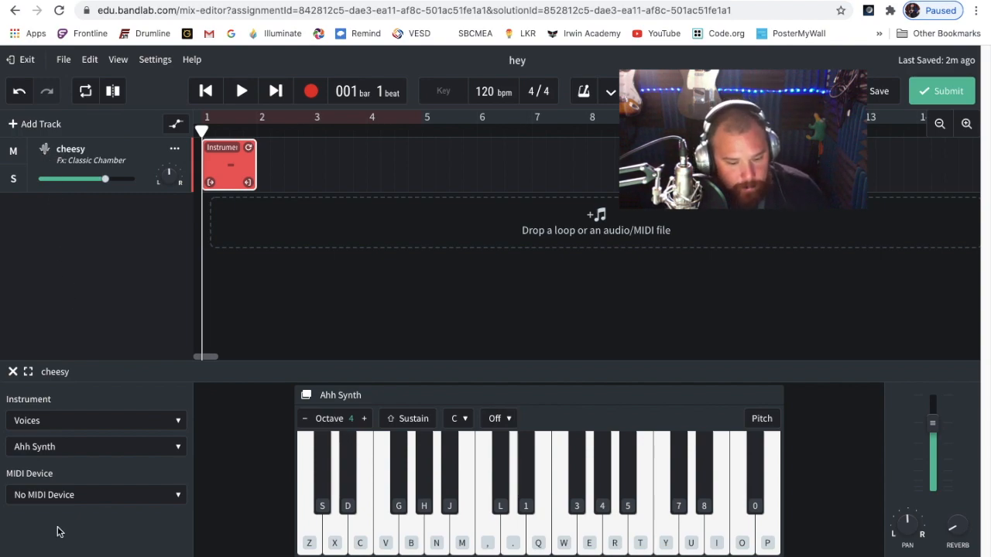
left_click(59, 556)
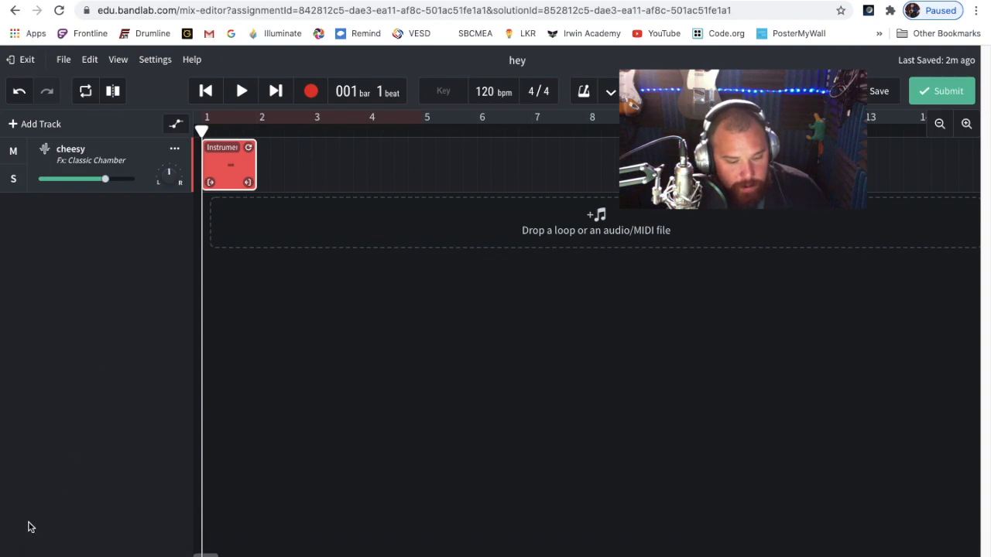
left_click(43, 556)
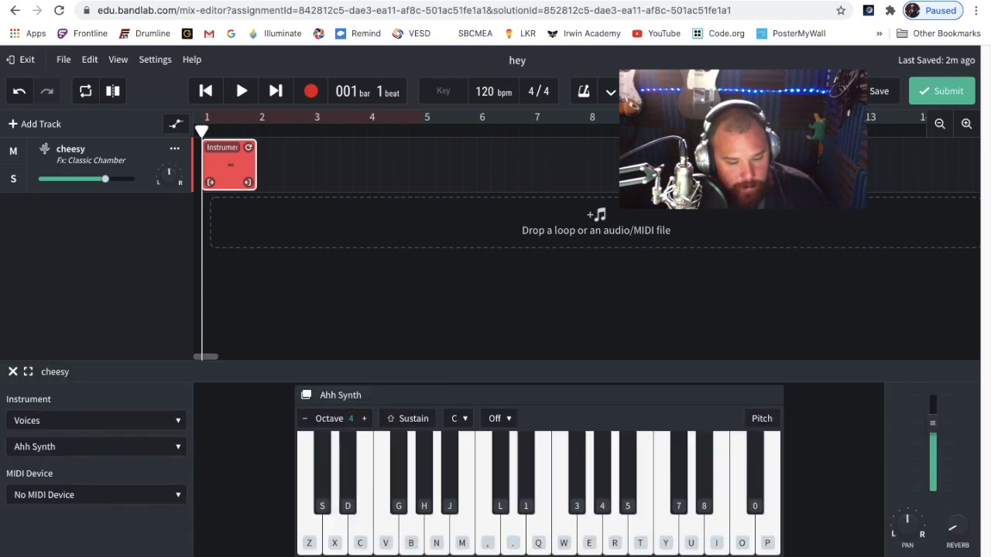
left_click(43, 556)
left_click(108, 556)
left_click(108, 555)
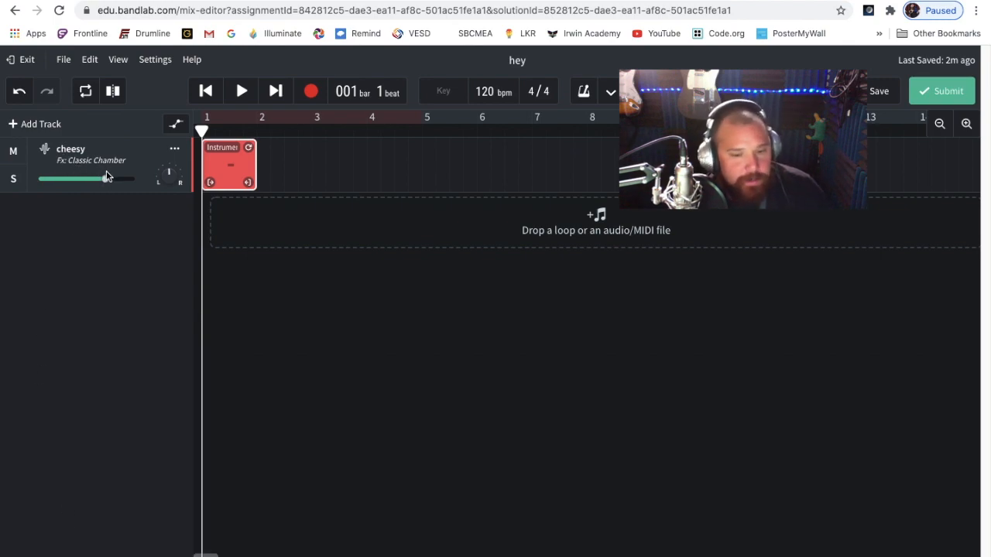
Duplicate the cheesy track from its track options
left_click(175, 149)
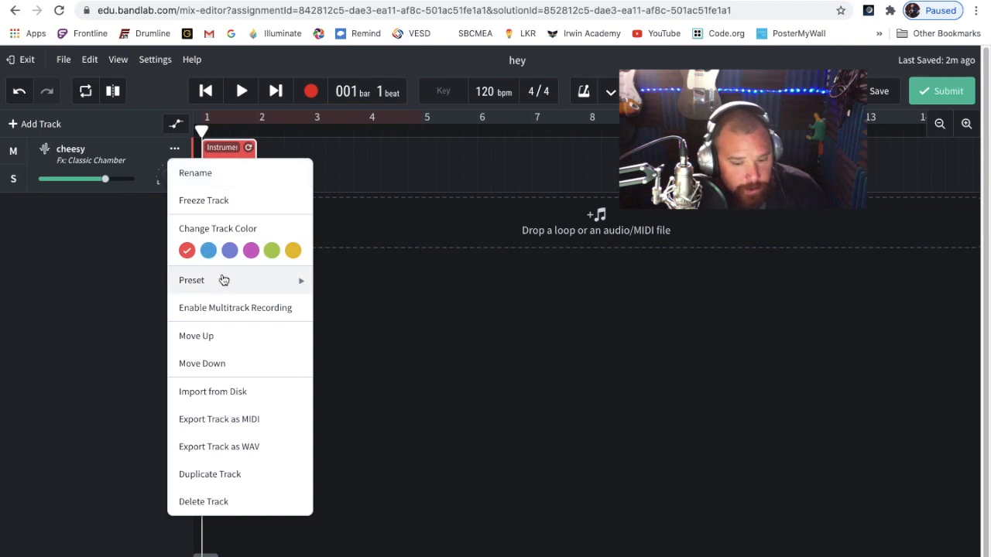
mouse_move(223, 283)
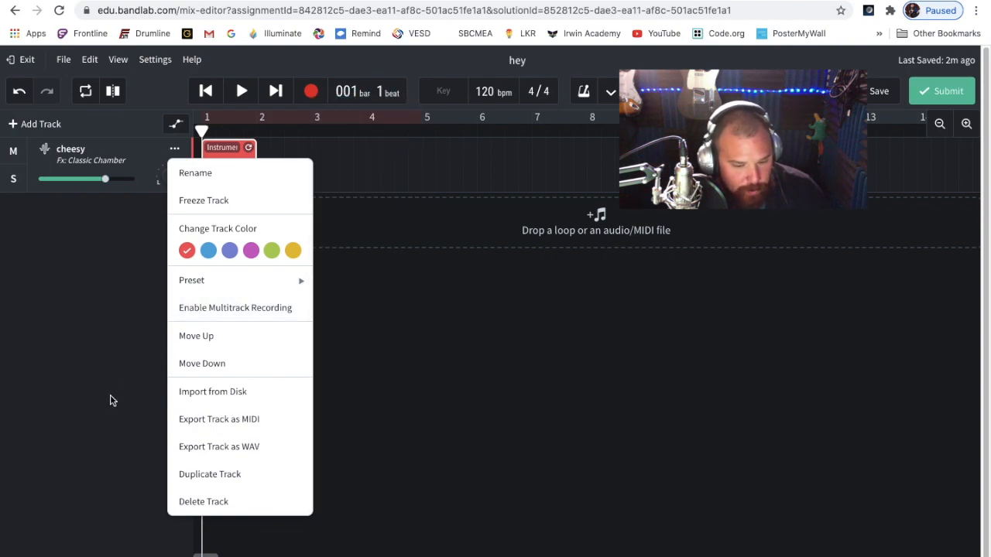
left_click(222, 480)
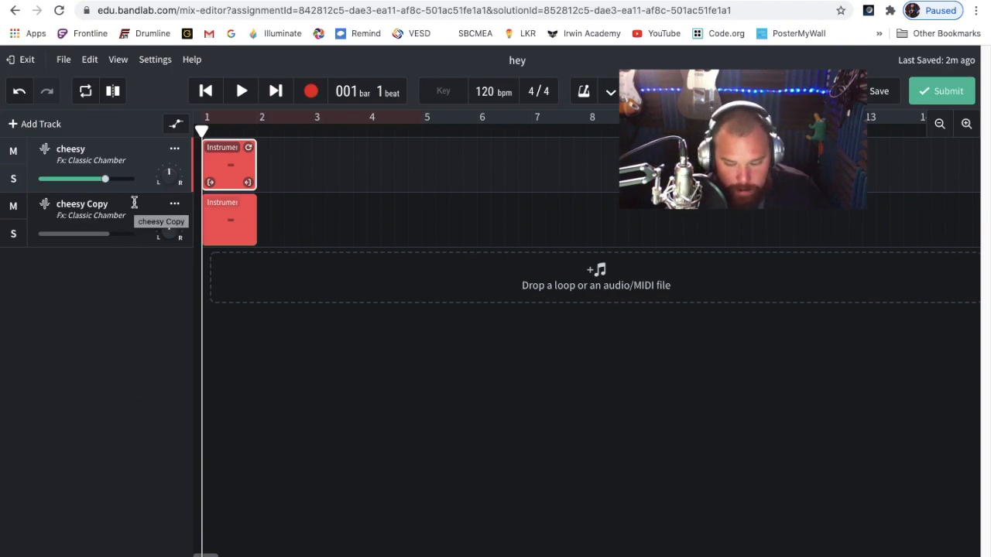
Delete the region on the original cheesy track, and delete that track itself, keeping only its copy
key("Delete")
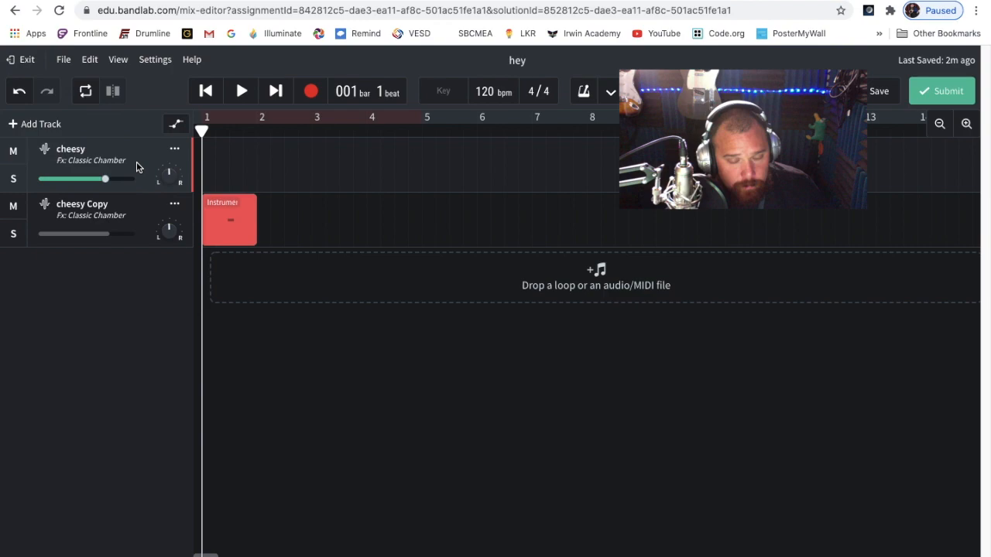
left_click(174, 149)
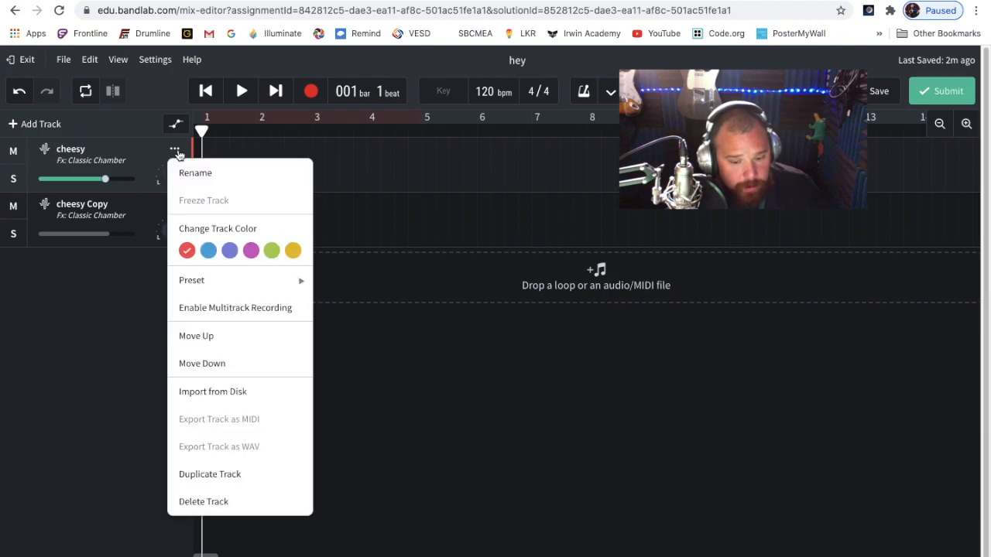
left_click(188, 500)
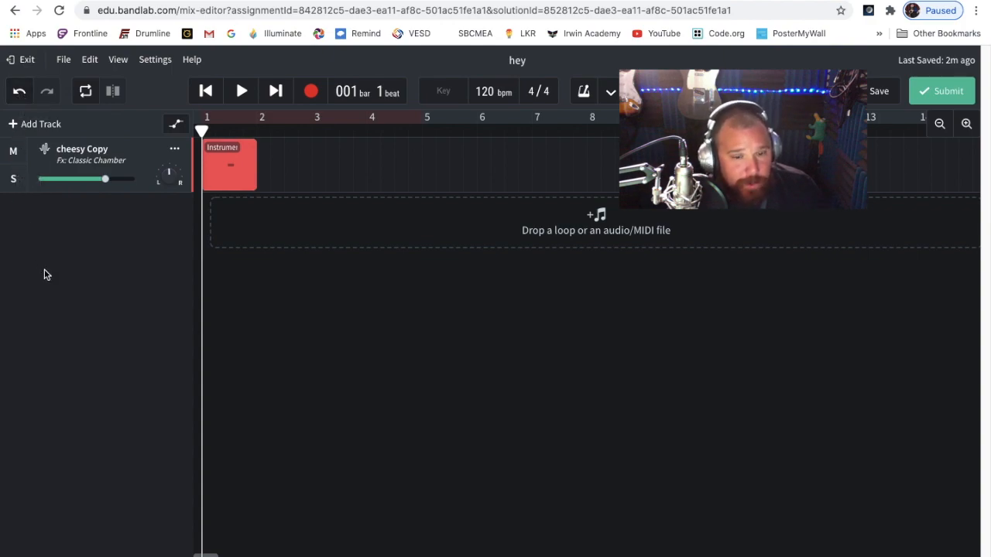
Undo and redo the deletions of the cheesy track and its region, and undo the track's deletion once more
left_click(19, 93)
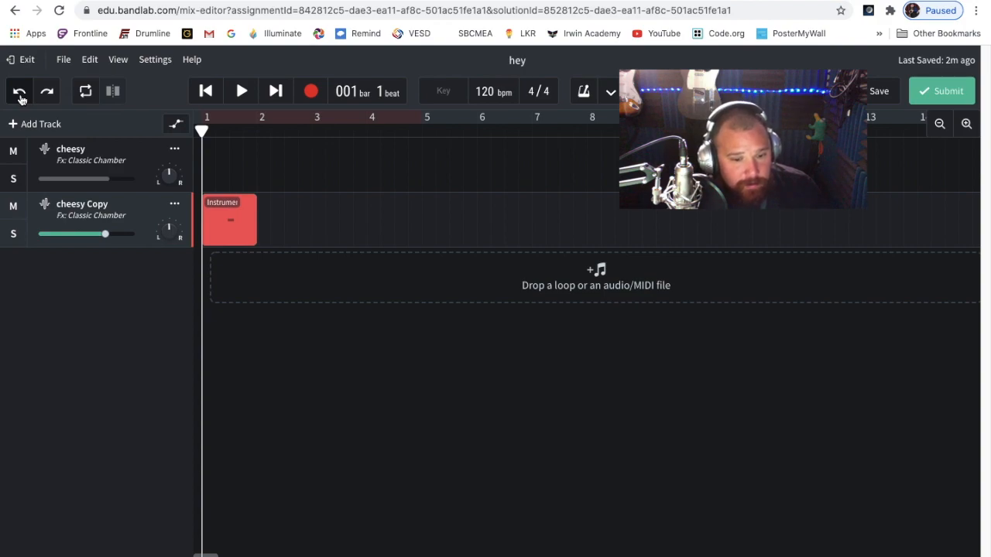
left_click(19, 93)
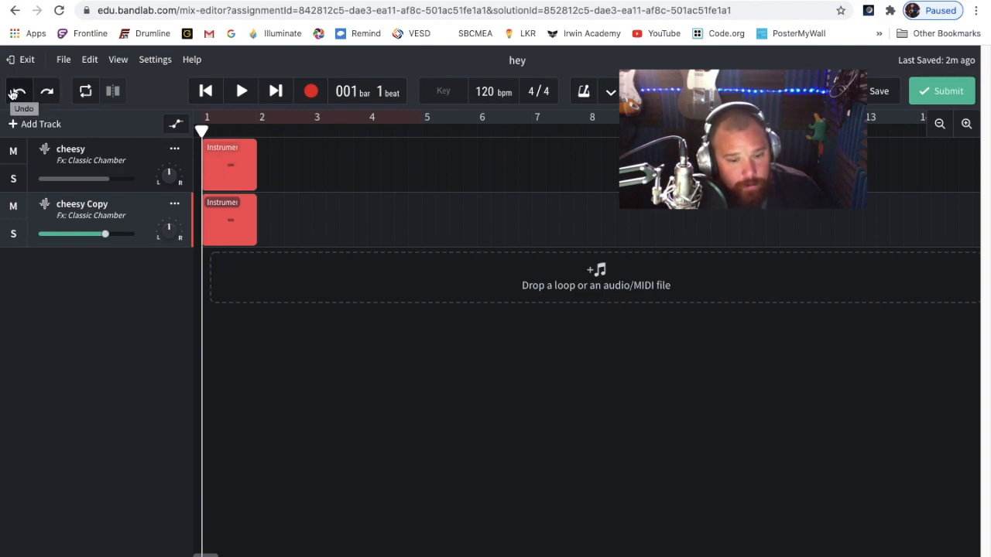
left_click(46, 92)
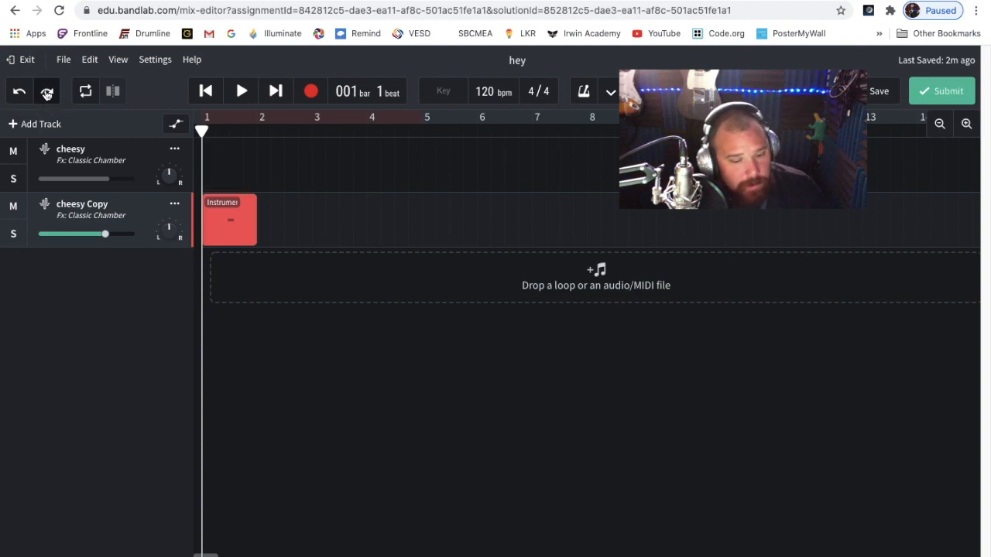
left_click(46, 92)
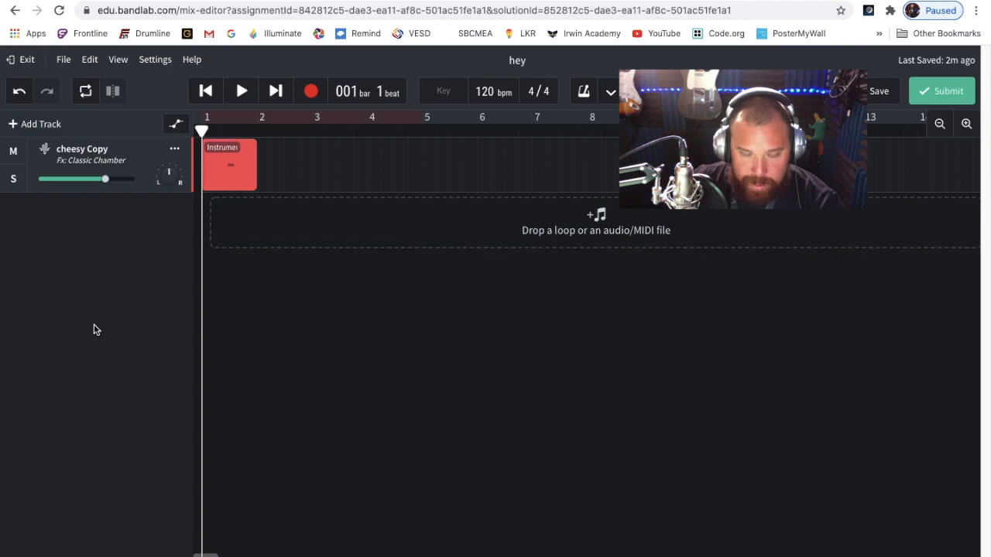
key("ctrl+z")
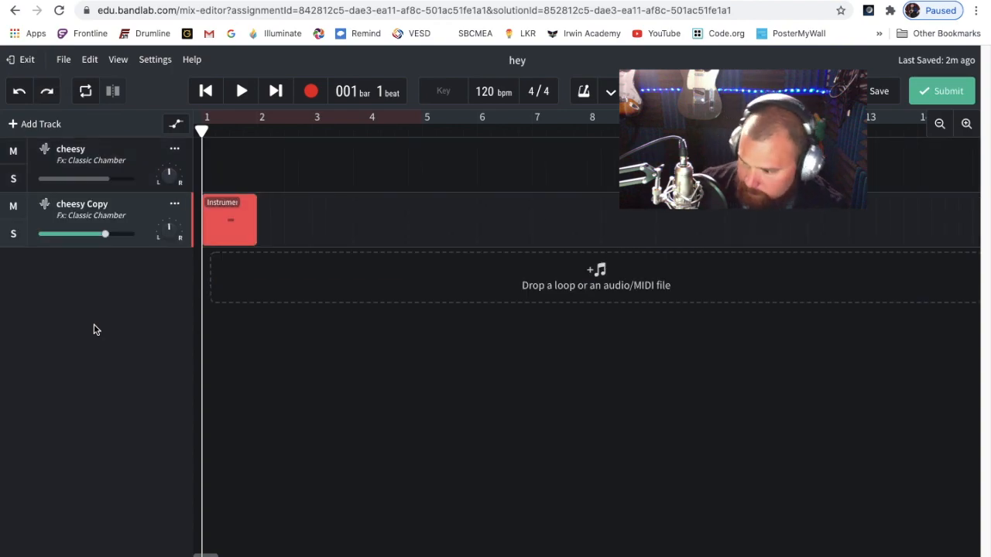
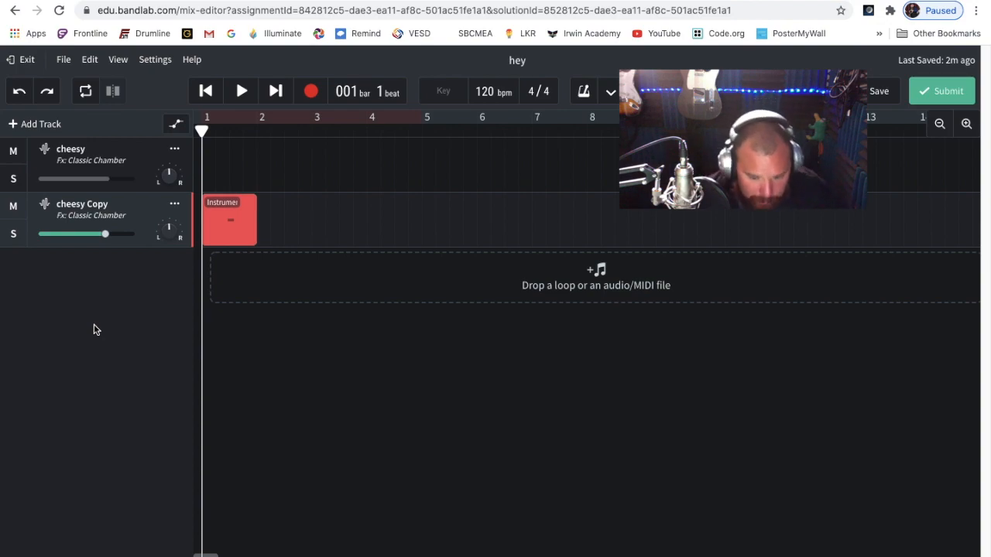
Redo the original cheesy track's deletion, and mute cheesy Copy for a short playback before unmuting it
left_click(48, 96)
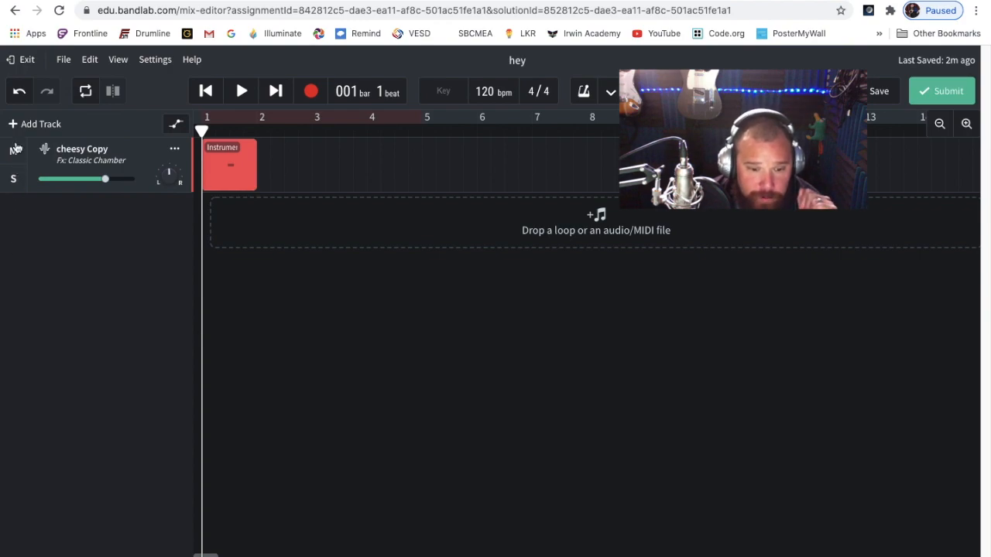
left_click(14, 150)
left_click(241, 93)
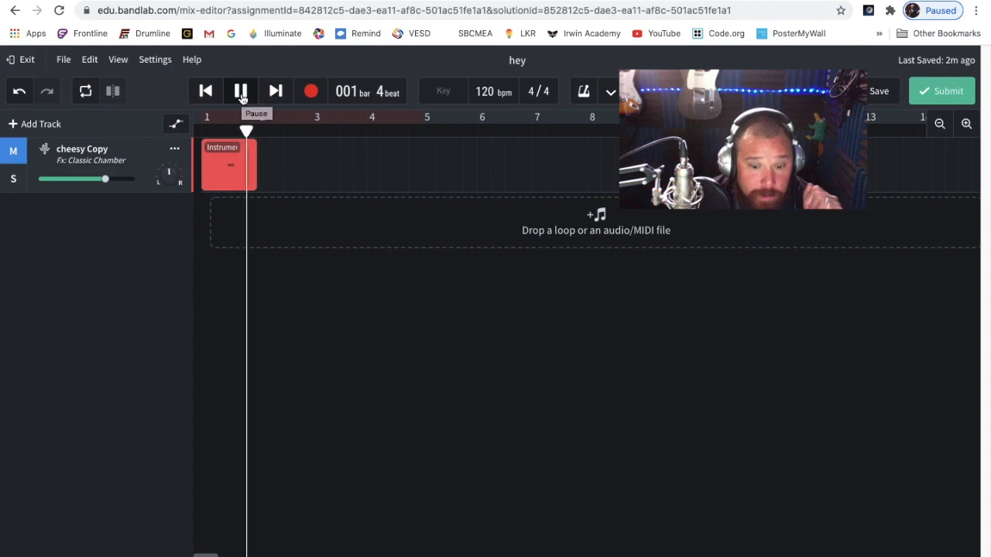
left_click(241, 93)
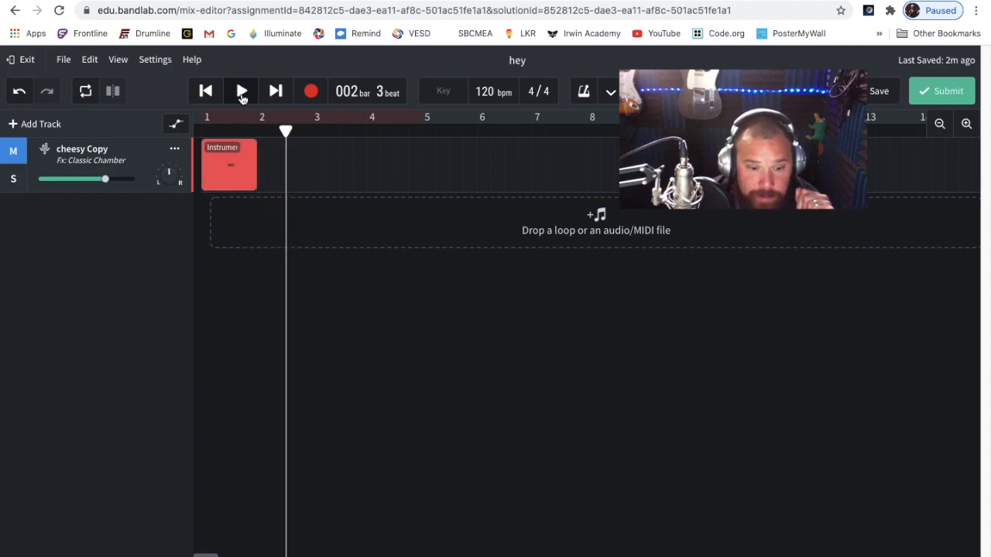
left_click(14, 151)
Solo the cheesy Copy track and add a new Instruments track to the project
left_click(14, 180)
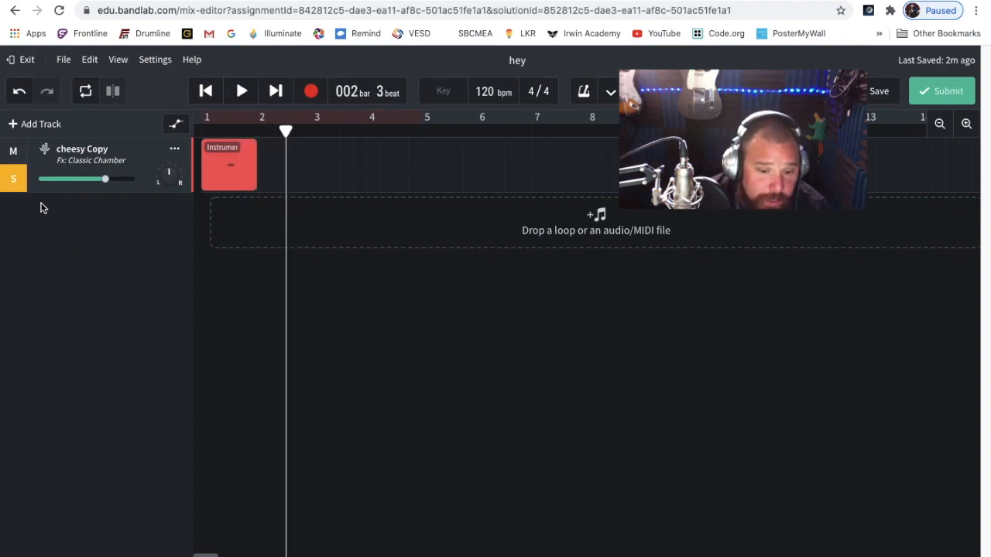
mouse_move(163, 171)
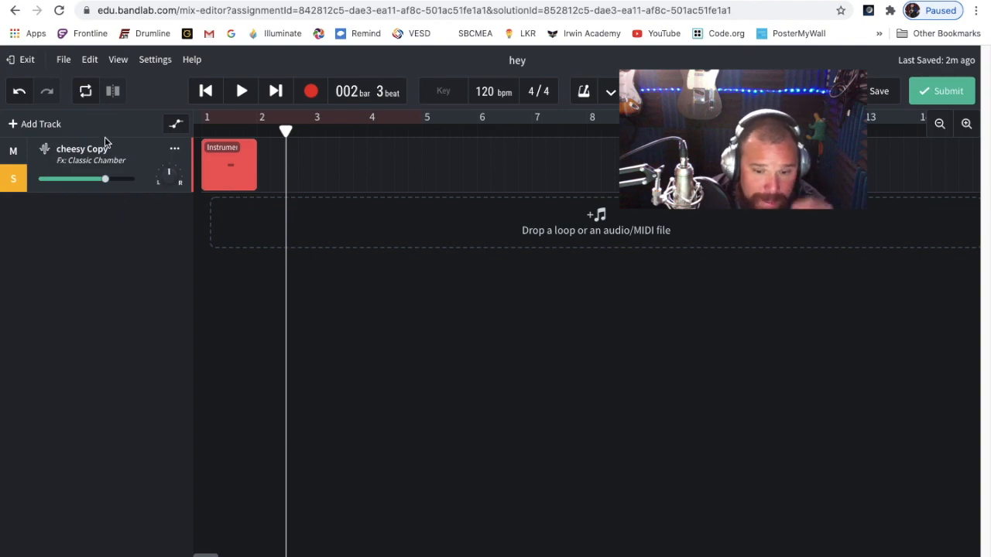
left_click(46, 126)
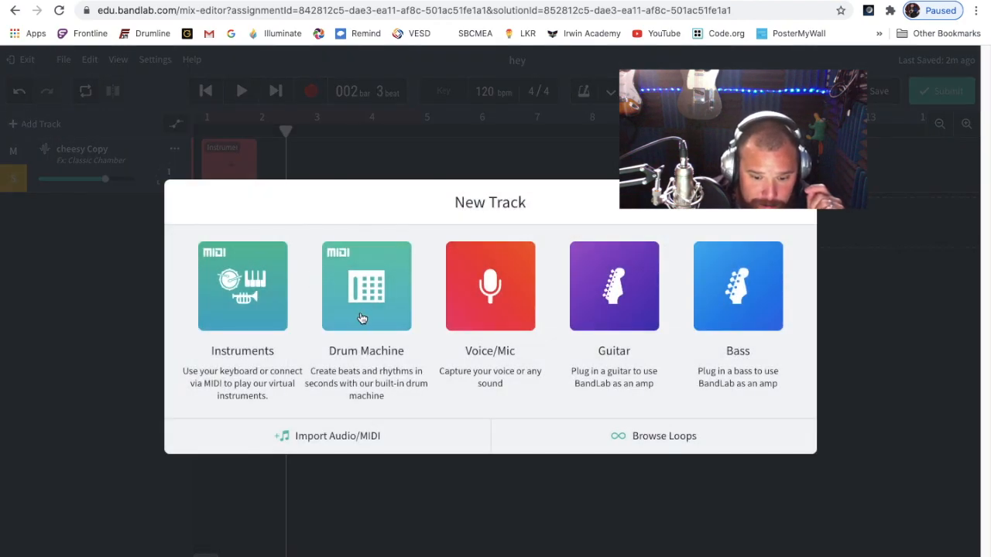
left_click(252, 307)
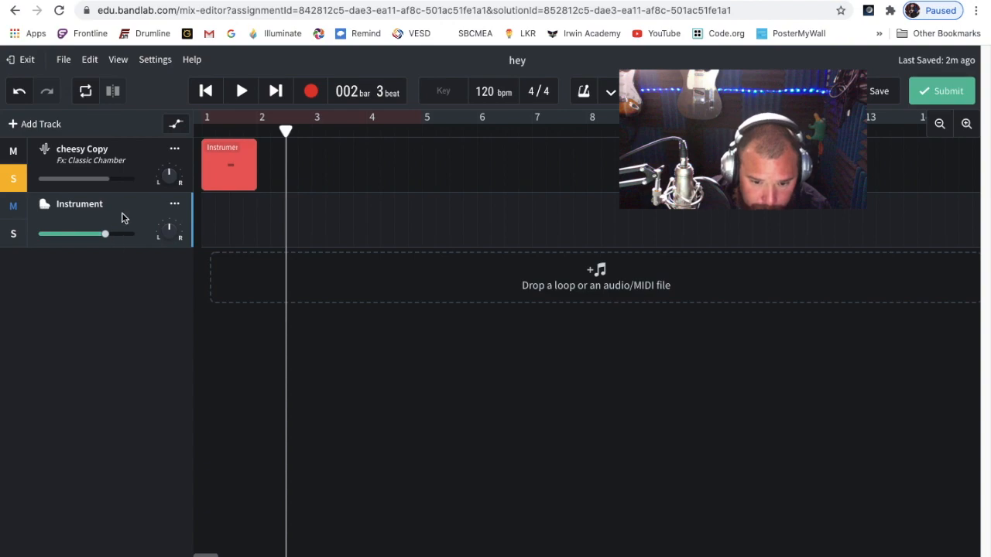
Return the playhead to the beginning, turn off cheesy Copy's solo, and briefly start and stop a recording
left_click(208, 91)
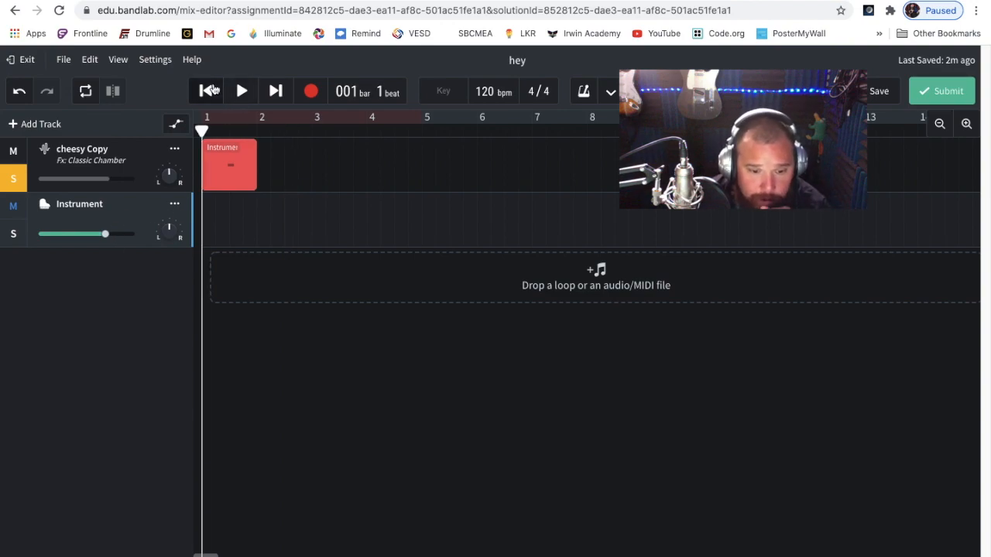
left_click(13, 179)
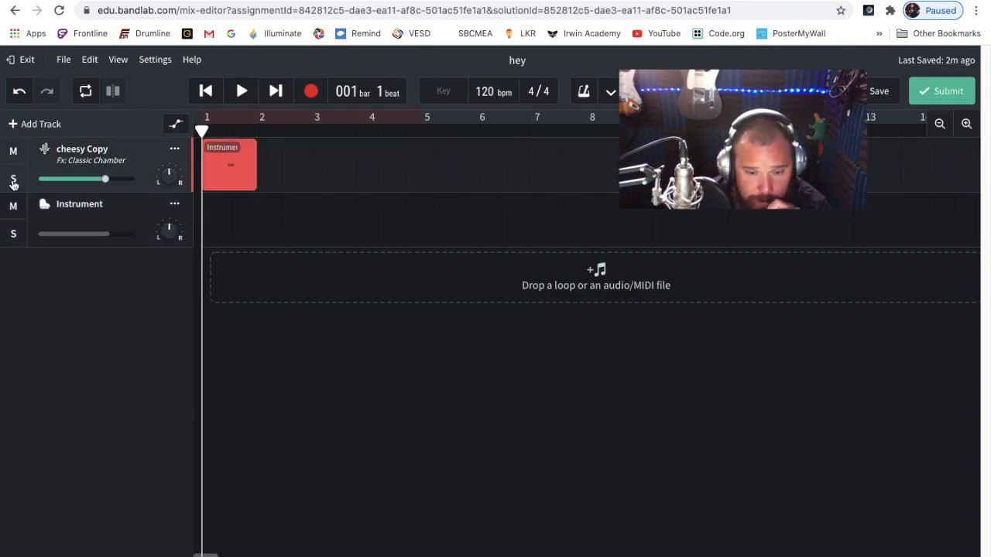
left_click(310, 93)
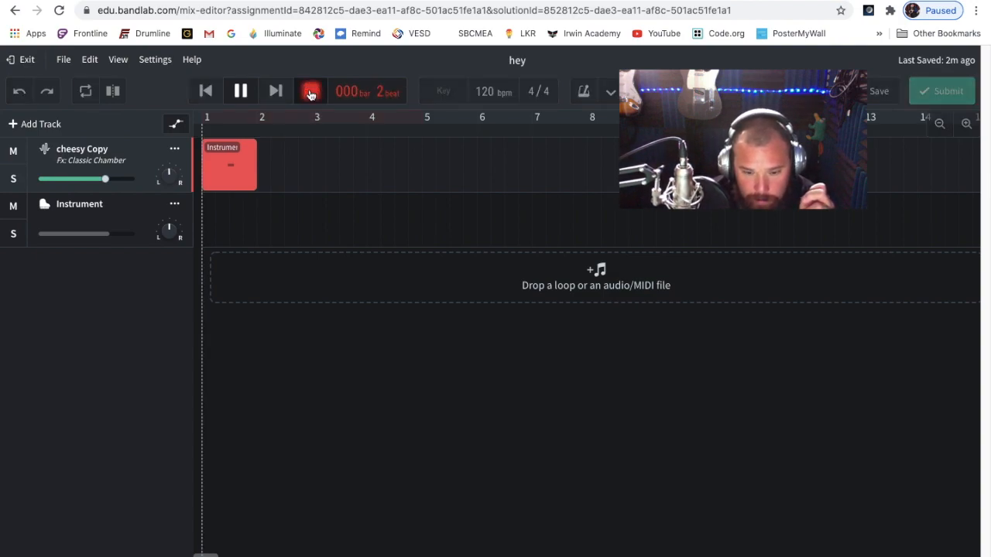
left_click(310, 93)
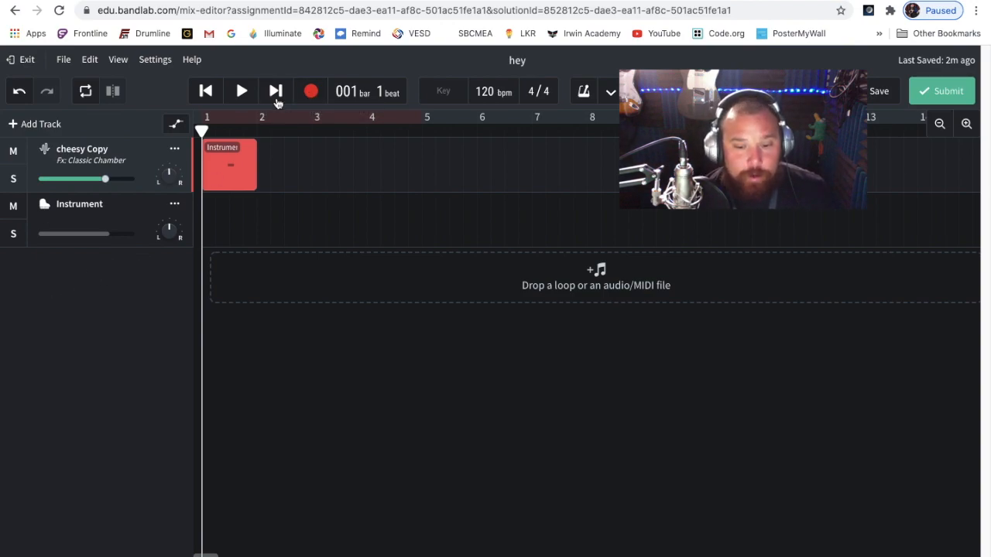
Enable the metronome for playback and recording
left_click(310, 91)
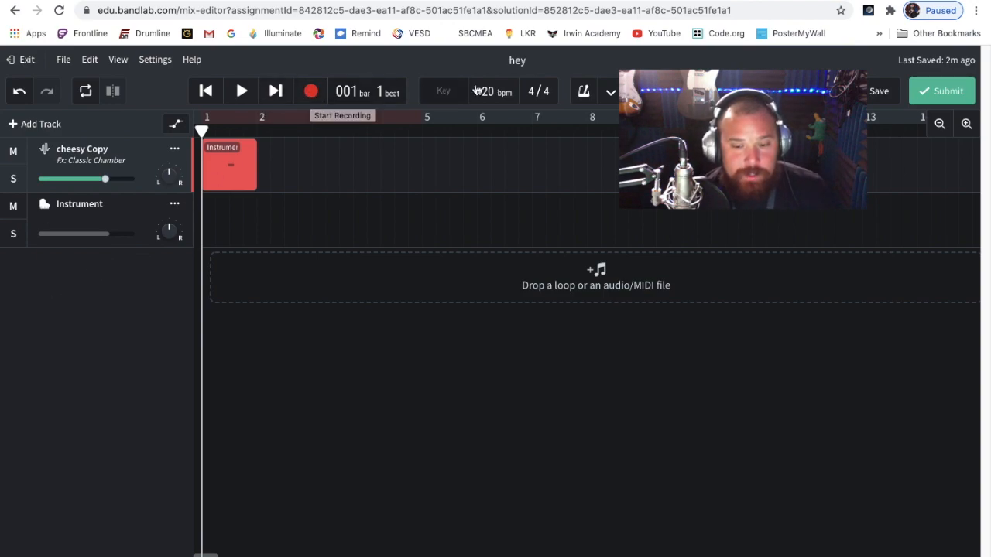
left_click(611, 91)
left_click(583, 93)
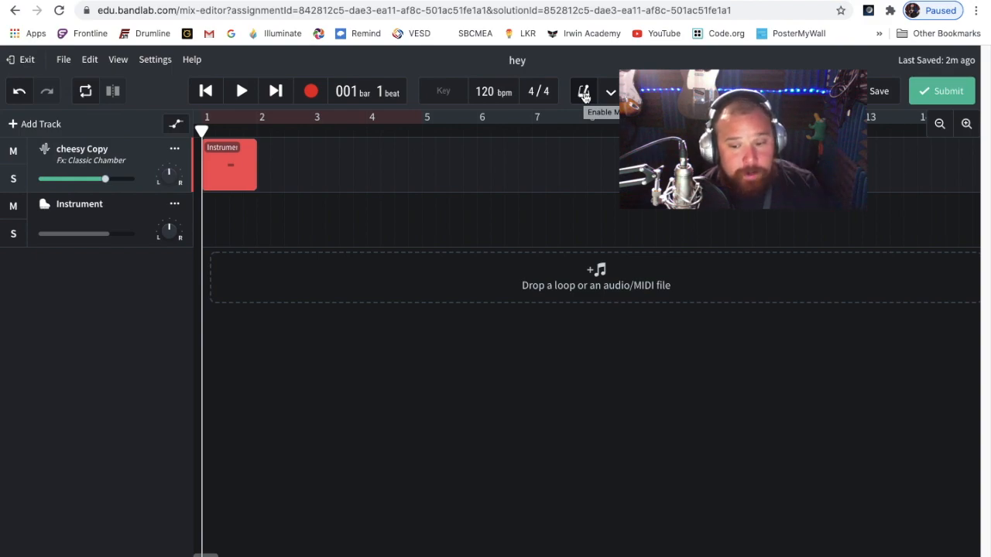
left_click(584, 94)
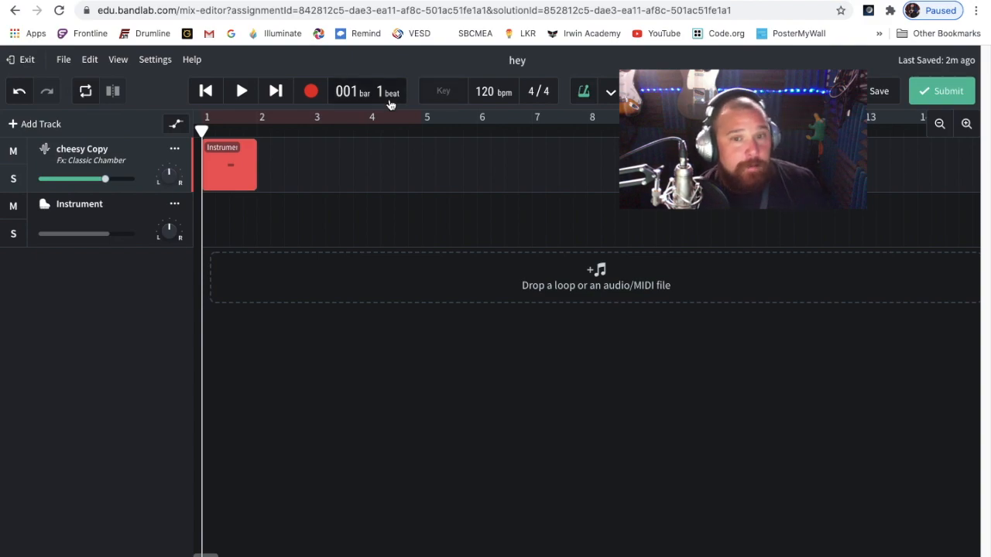
Play and pause the song with the metronome on, and place the playhead at bar 7, beat 4
key("space")
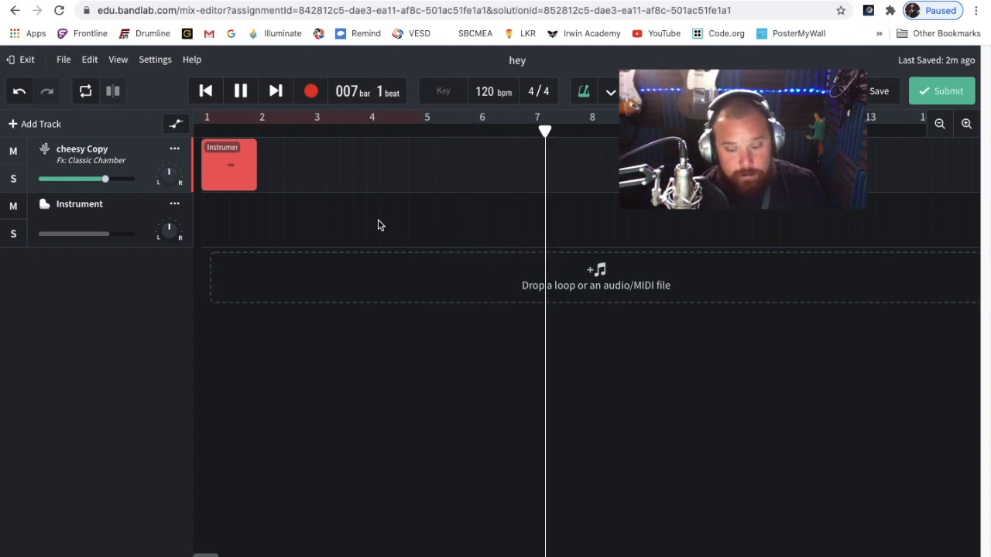
key("space")
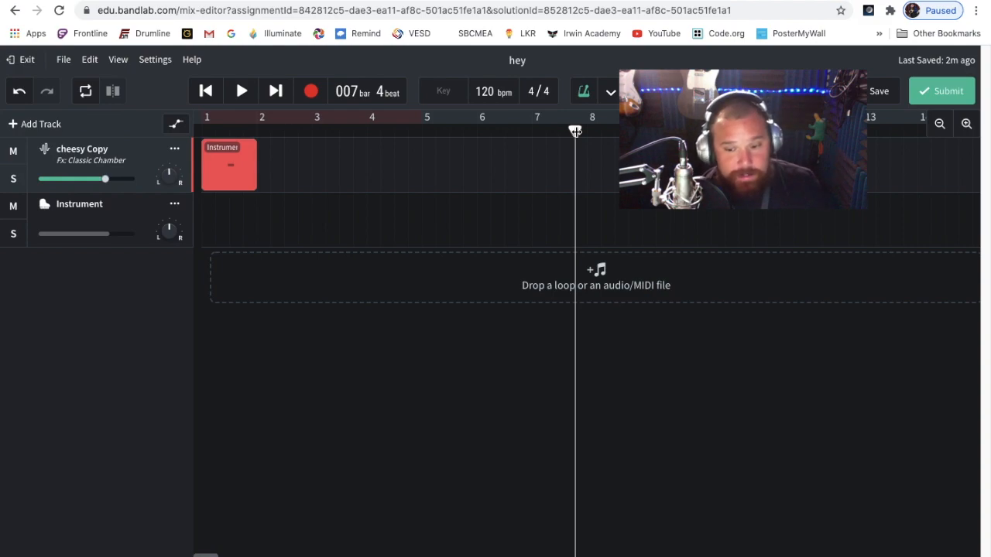
key("space")
key("space")
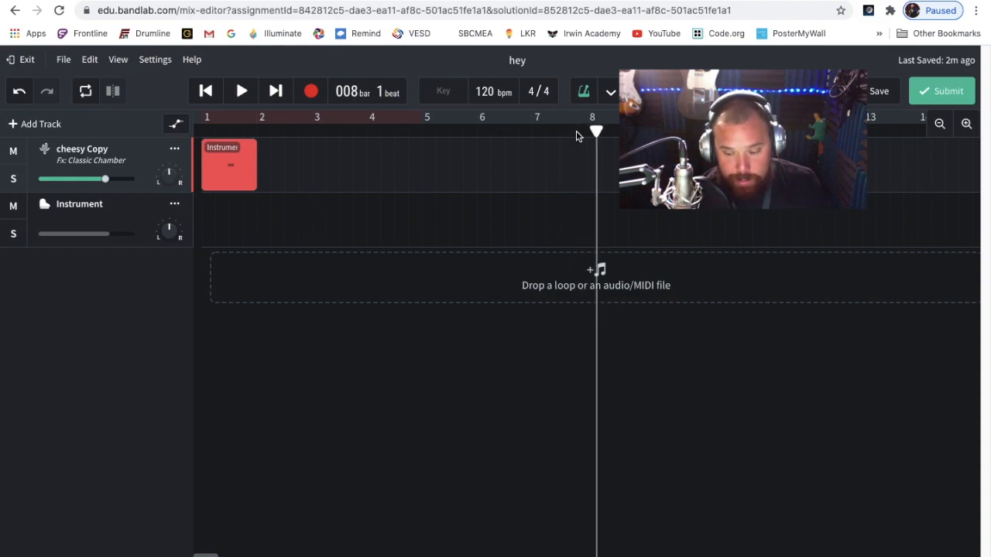
left_click(575, 132)
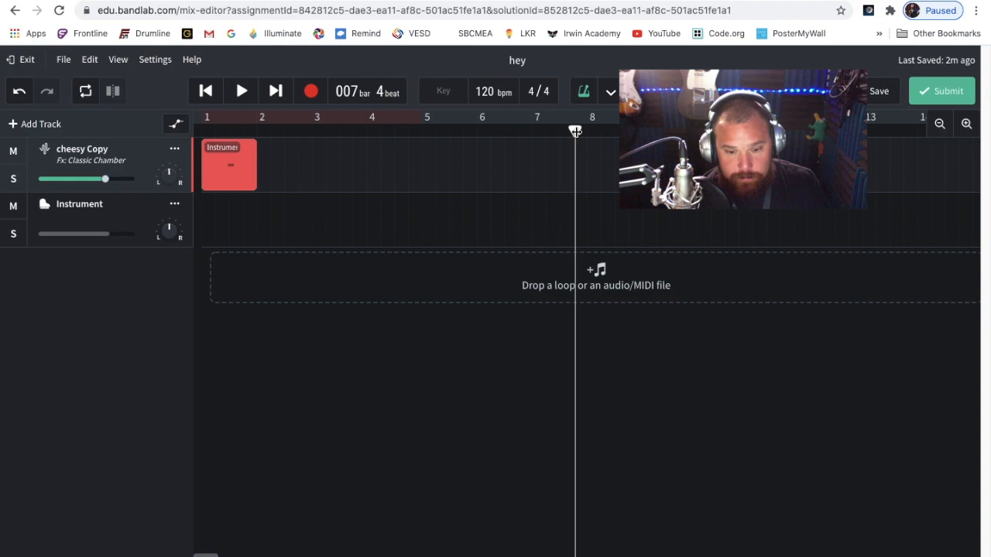
Try recording a take on the cheesy Copy track from the beginning of the song with the metronome on
key("Home")
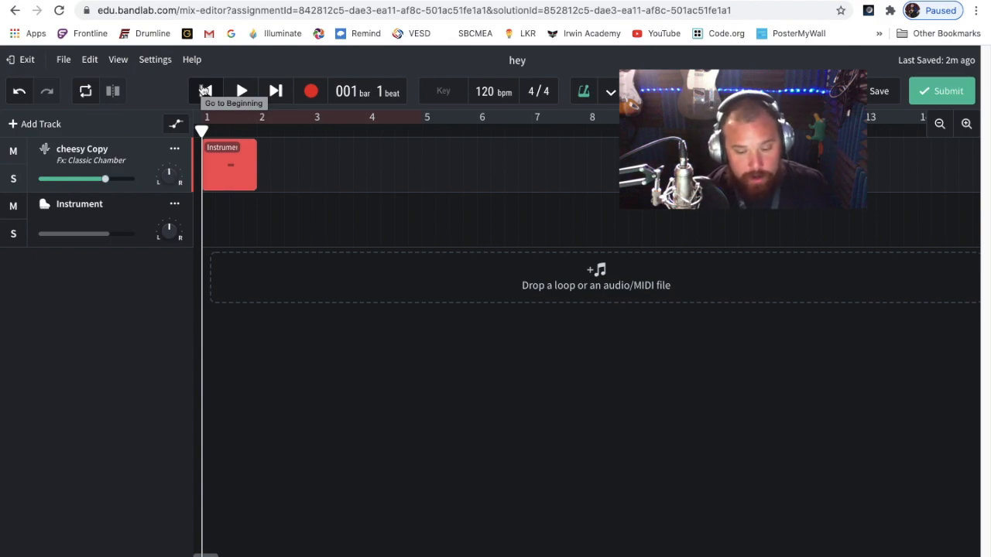
key("r")
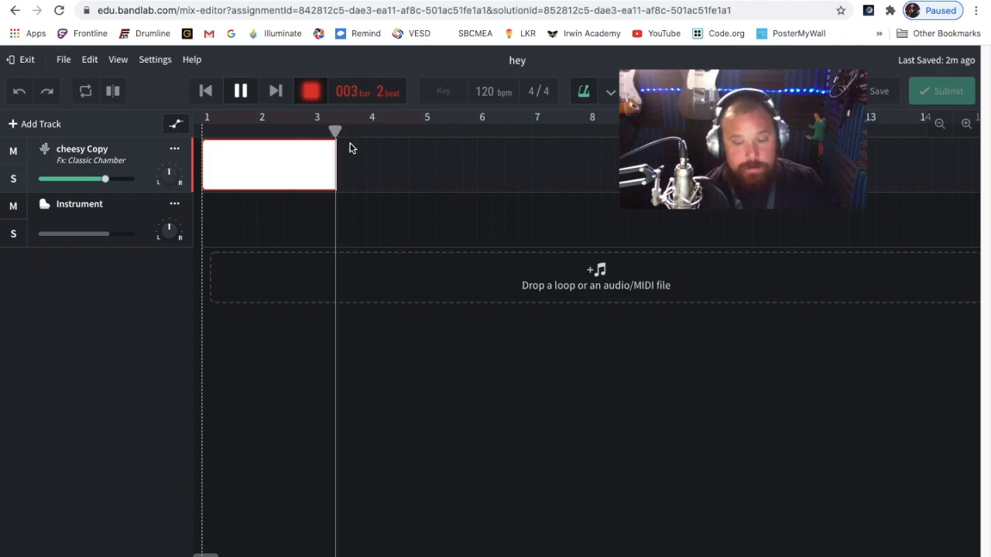
key("space")
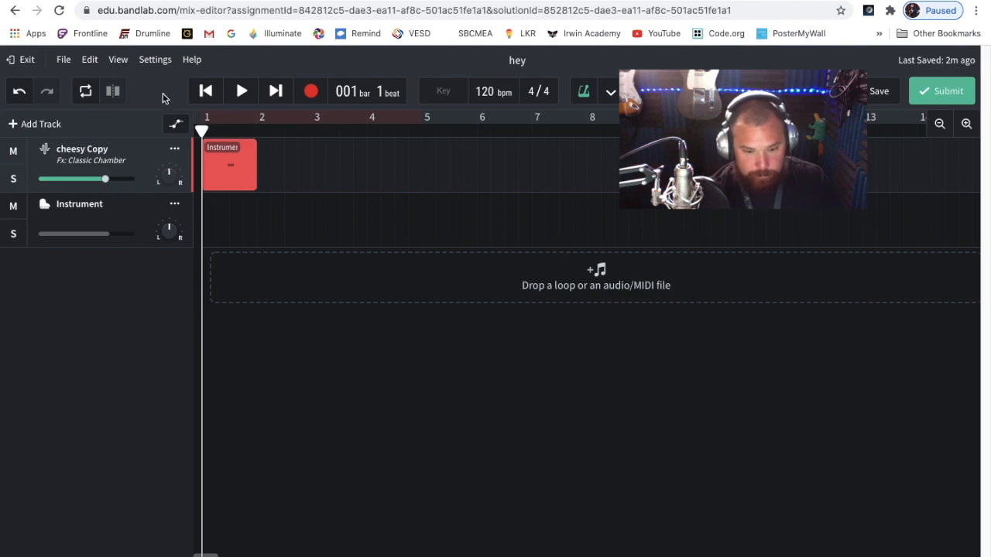
Record a new MIDI region about three bars long on cheesy Copy, and play its opening back
left_click(312, 93)
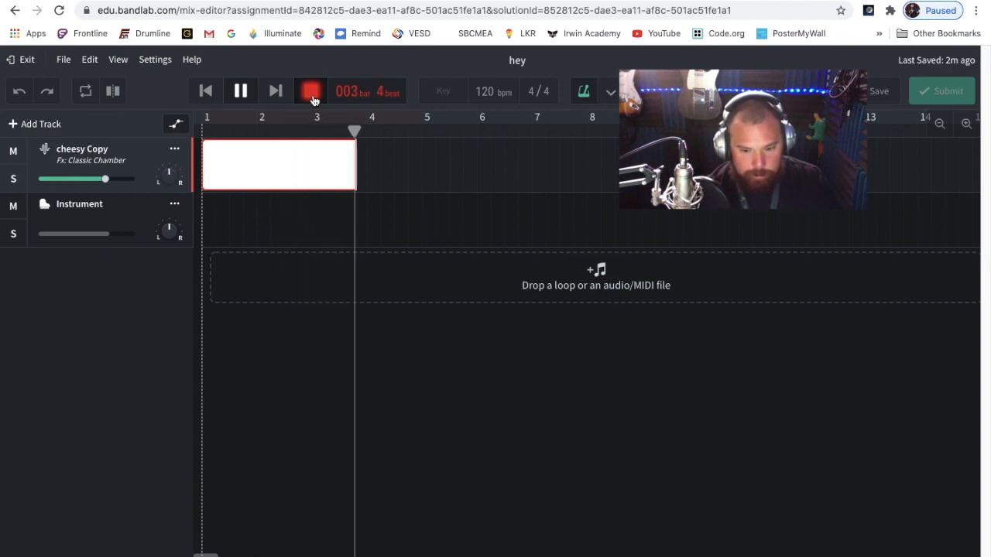
left_click(314, 101)
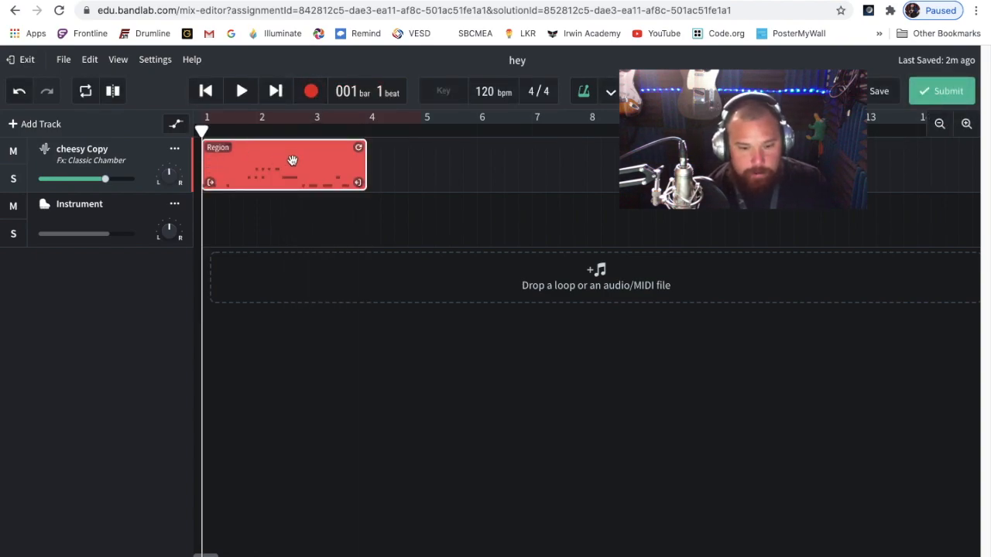
key("space")
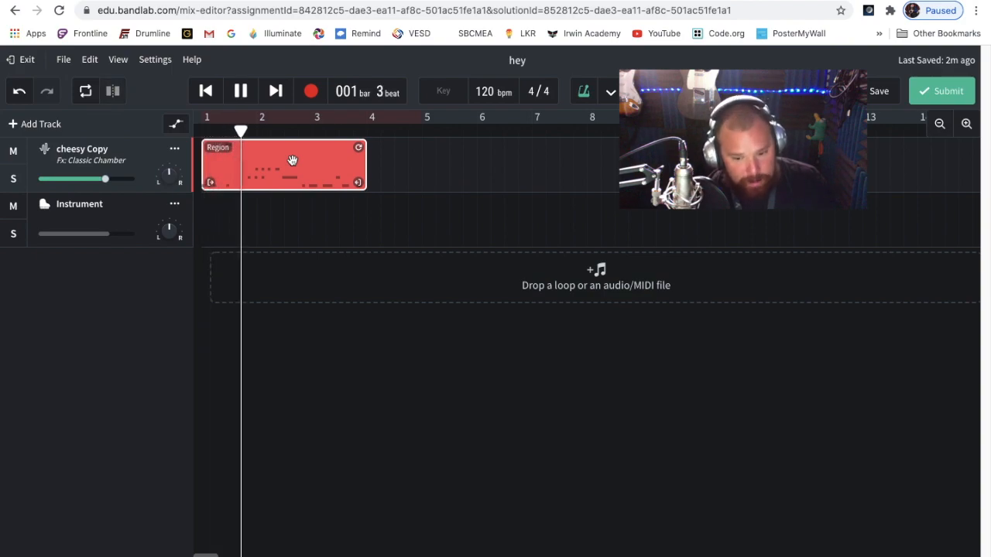
key("space")
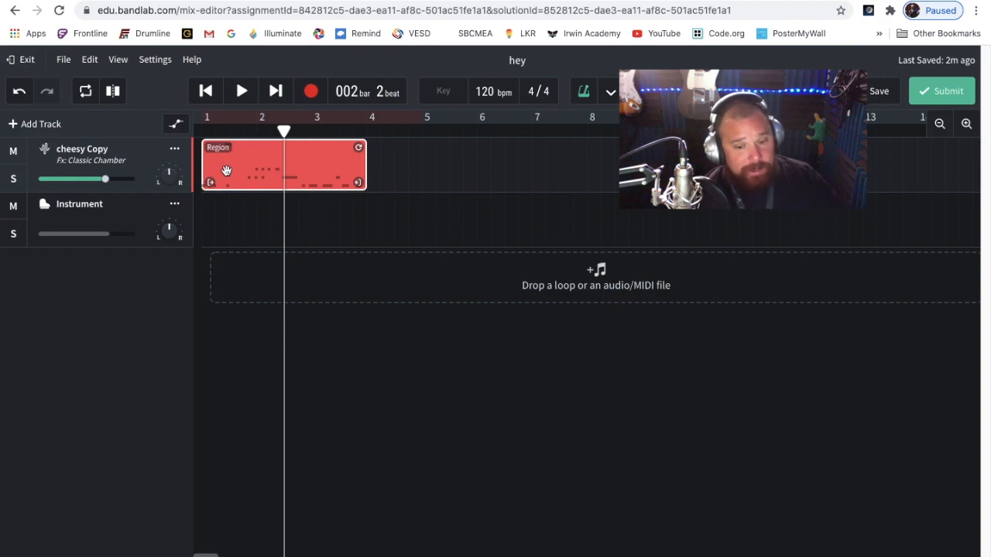
Open the recorded region in the MIDI editor and delete the high note just before beat 1.3, undoing and repeating the deletion
double_click(247, 151)
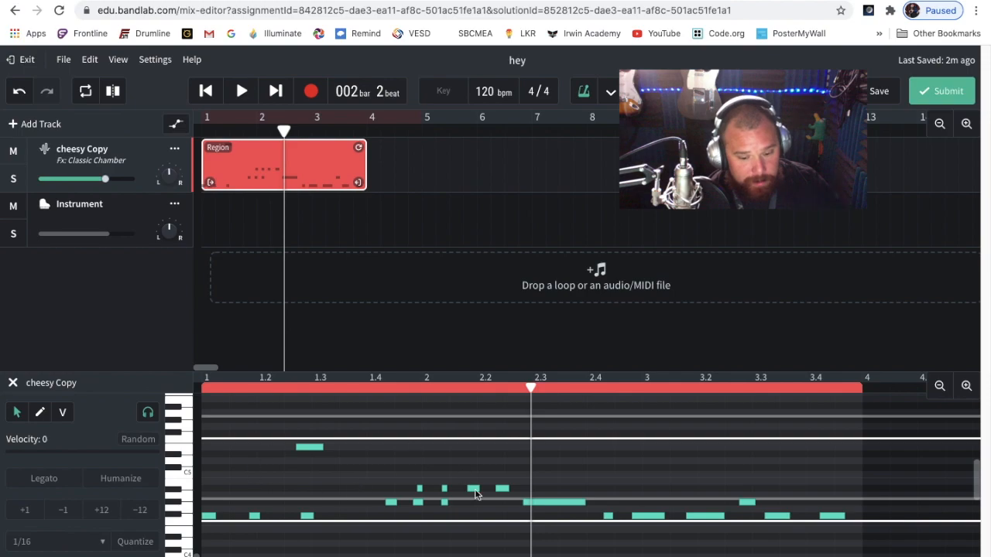
left_click(307, 448)
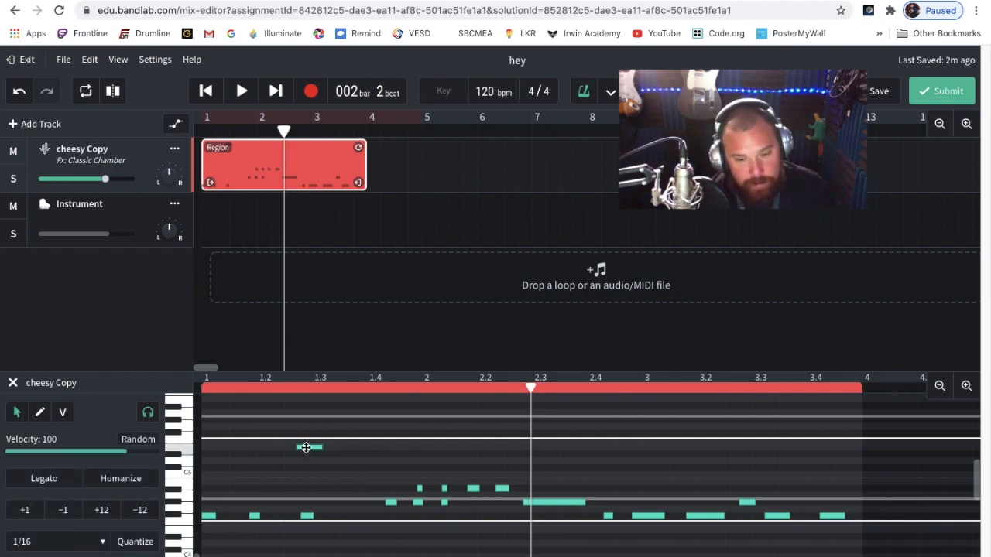
key("Delete")
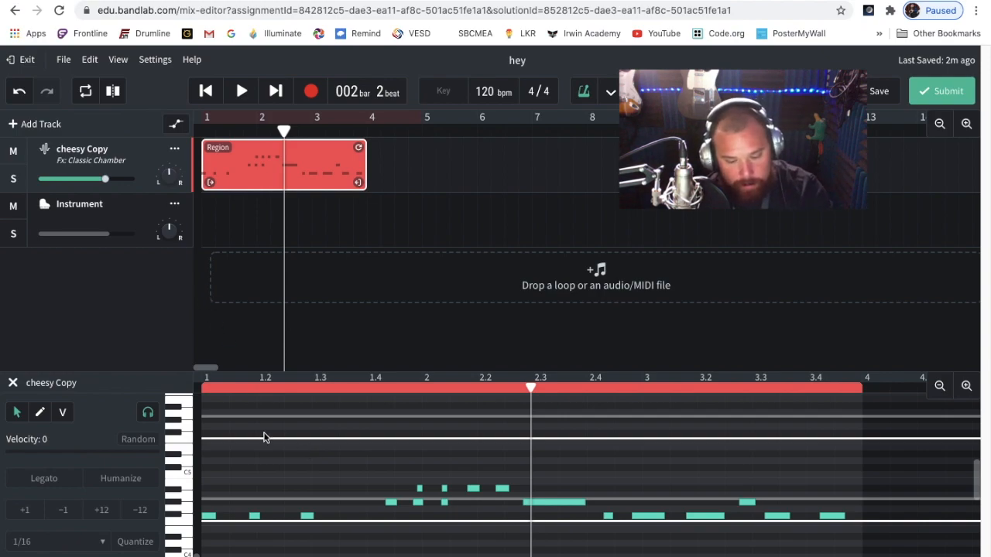
key("ctrl+z")
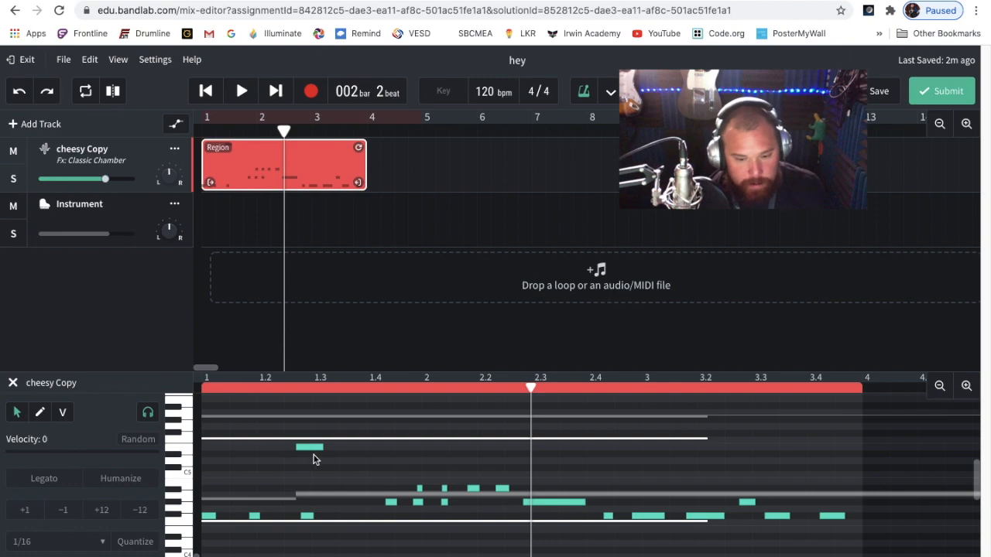
left_click(314, 448)
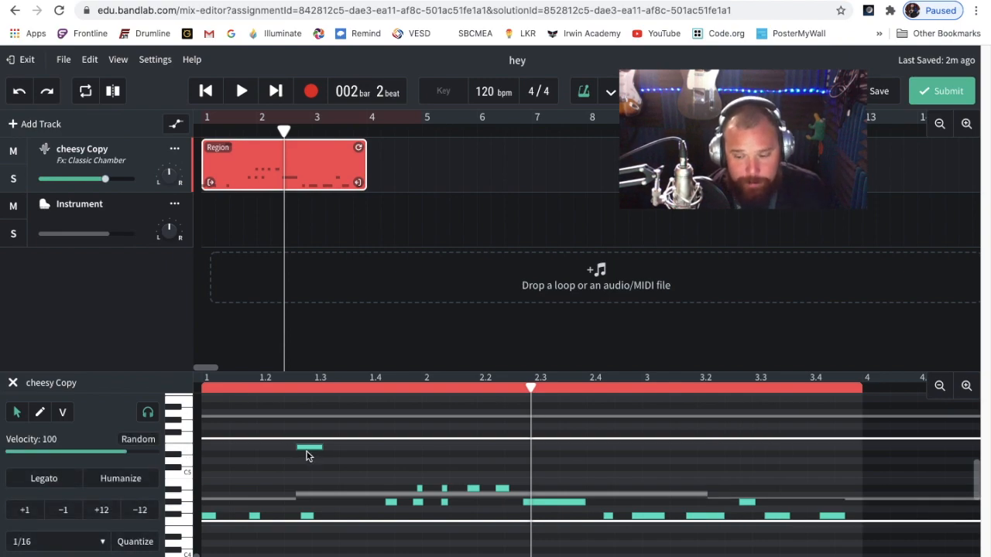
key("Delete")
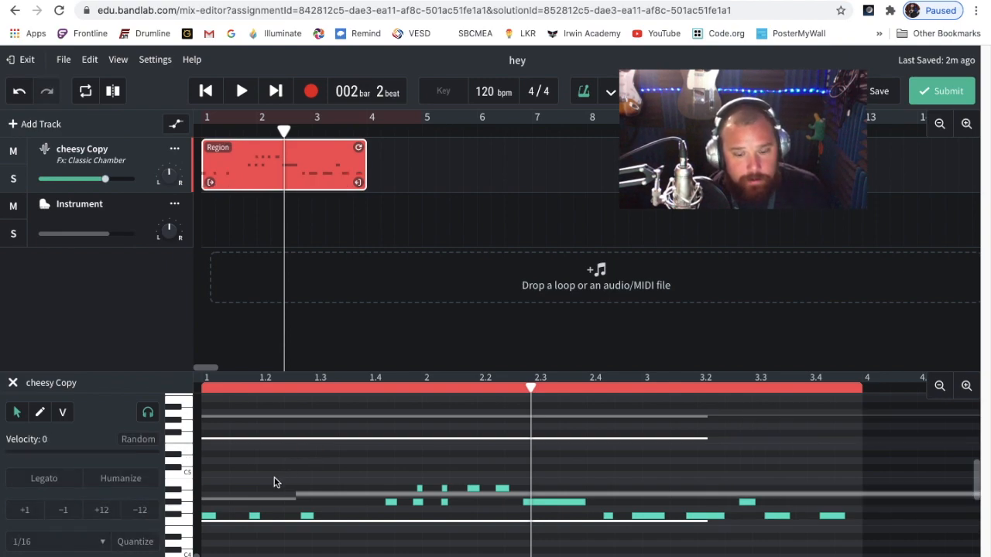
Delete the group of notes between beat 1.2 and bar 2 in the recorded region, and start playback
left_click_drag(288, 465, 424, 545)
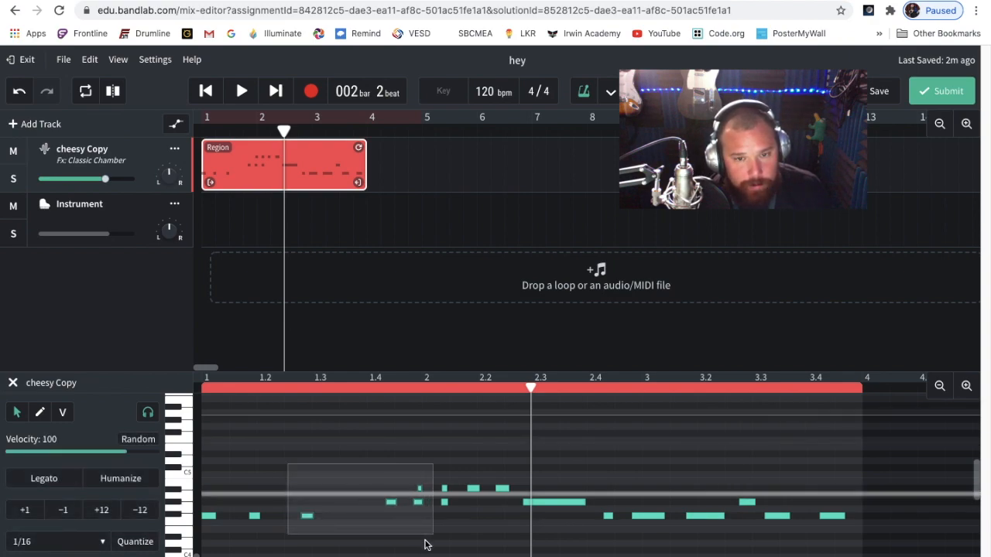
left_click_drag(367, 489, 425, 531)
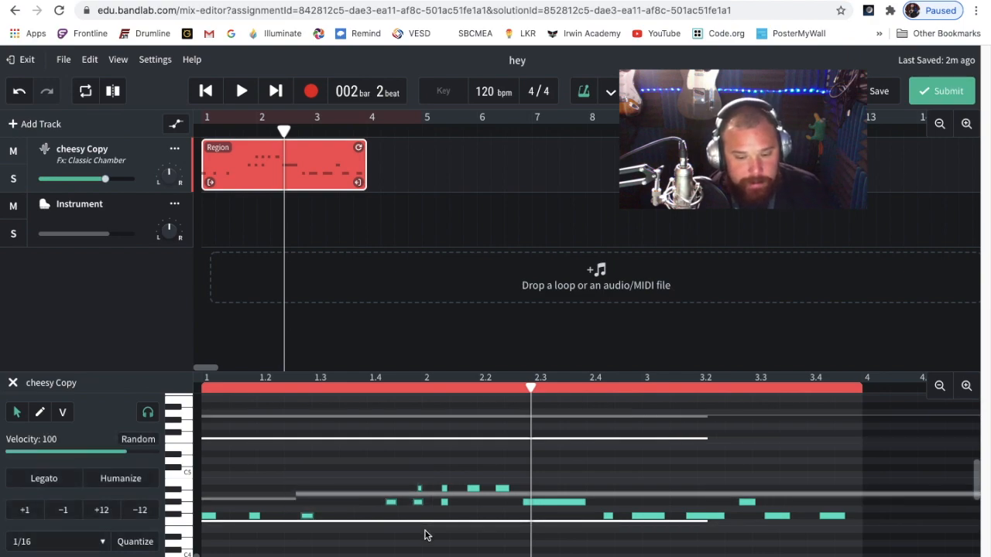
key("Delete")
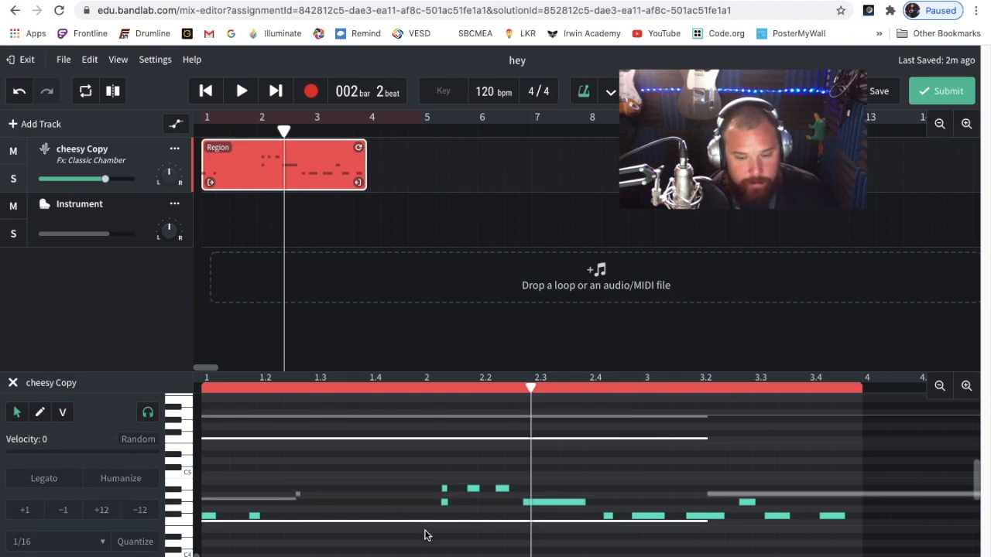
key("space")
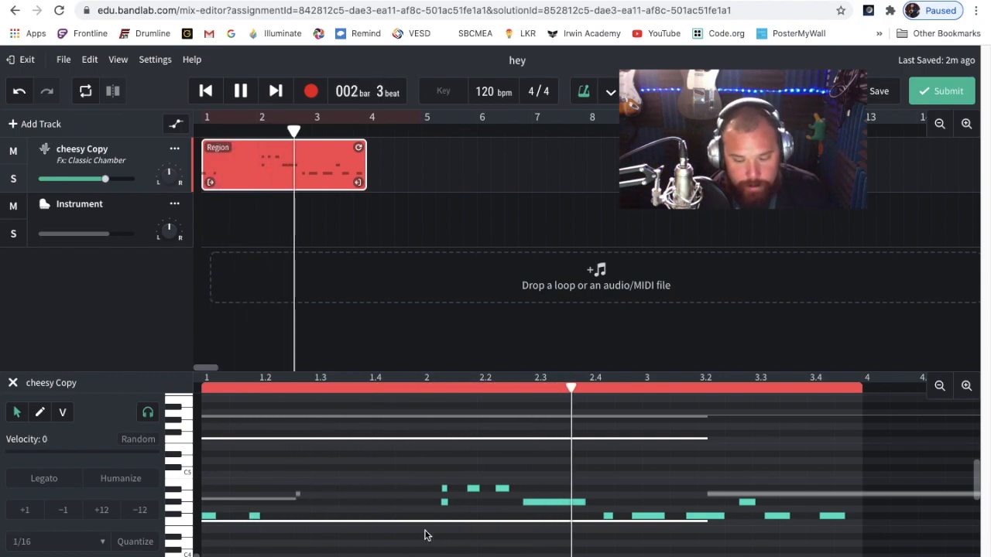
Undo the deletion of the note group in the cheesy Copy region and play its opening again
key("space")
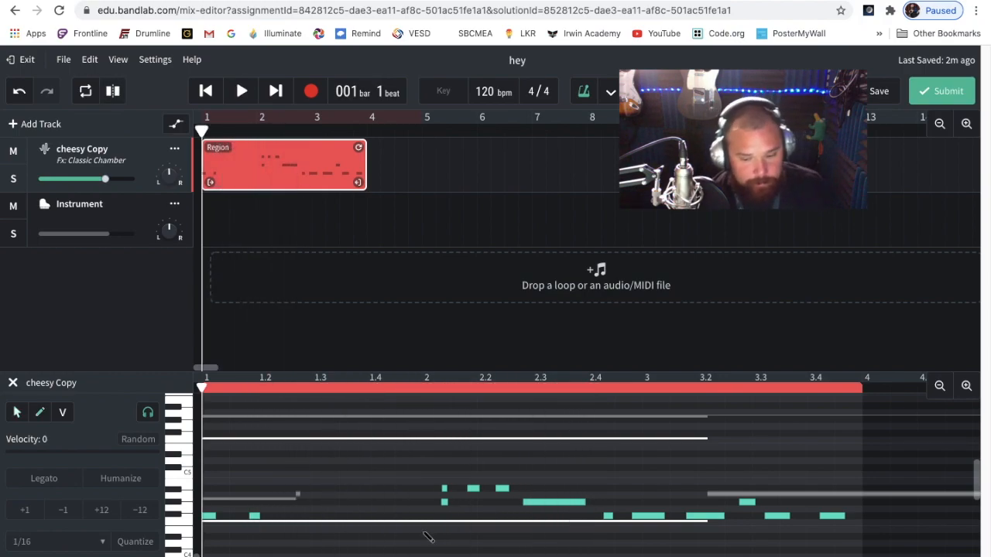
key("ctrl+z")
key("space")
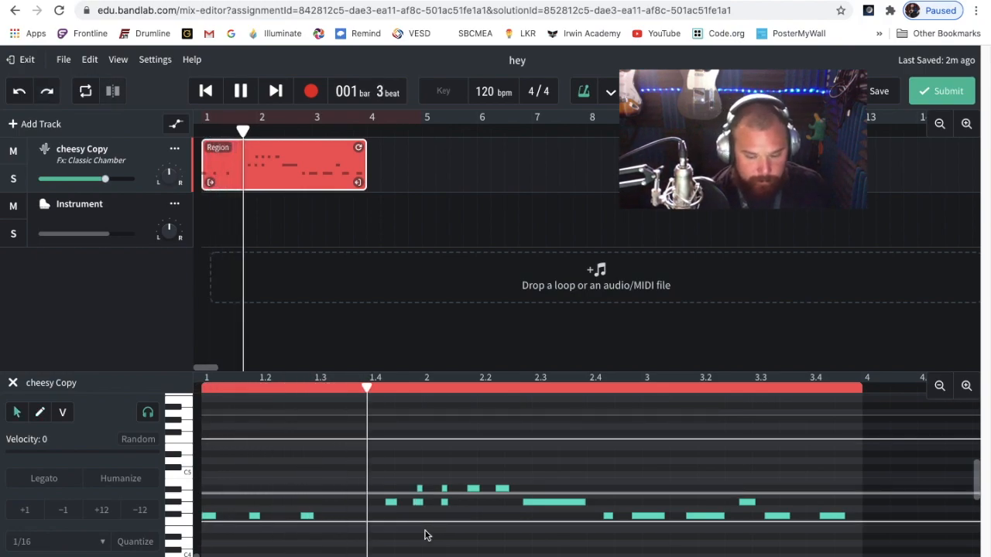
key("space")
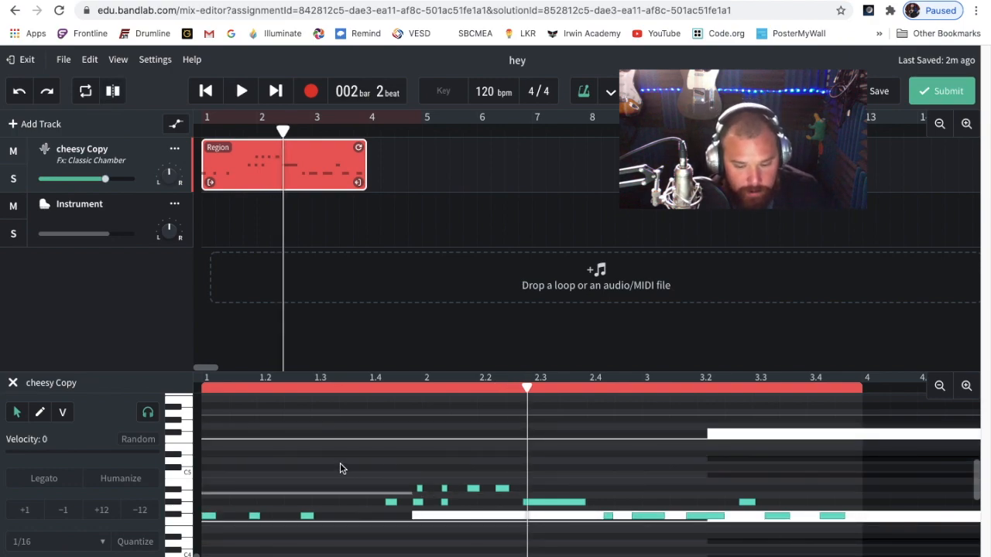
Delete the short high note just before bar 2 in the cheesy Copy region, and undo that deletion
left_click(419, 489)
key("Delete")
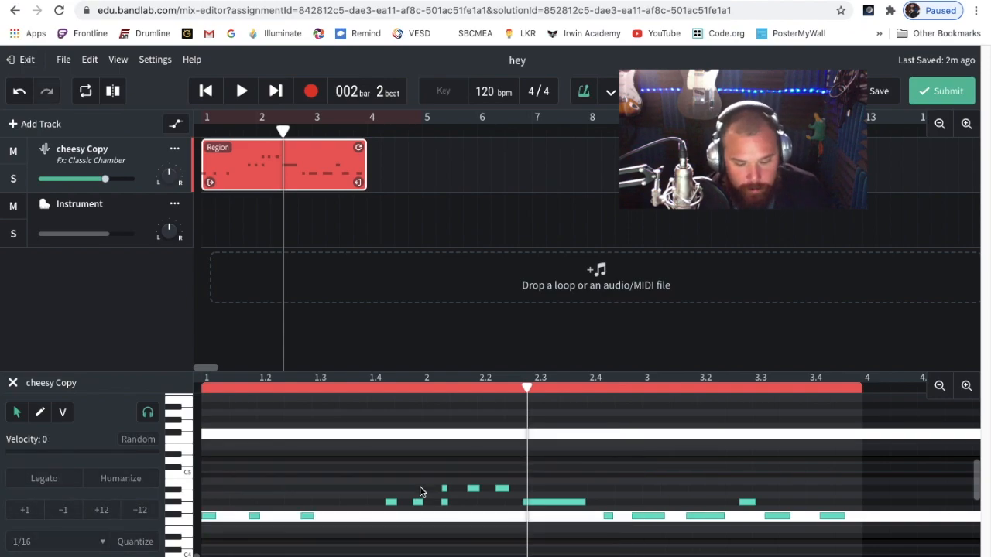
key("ctrl+z")
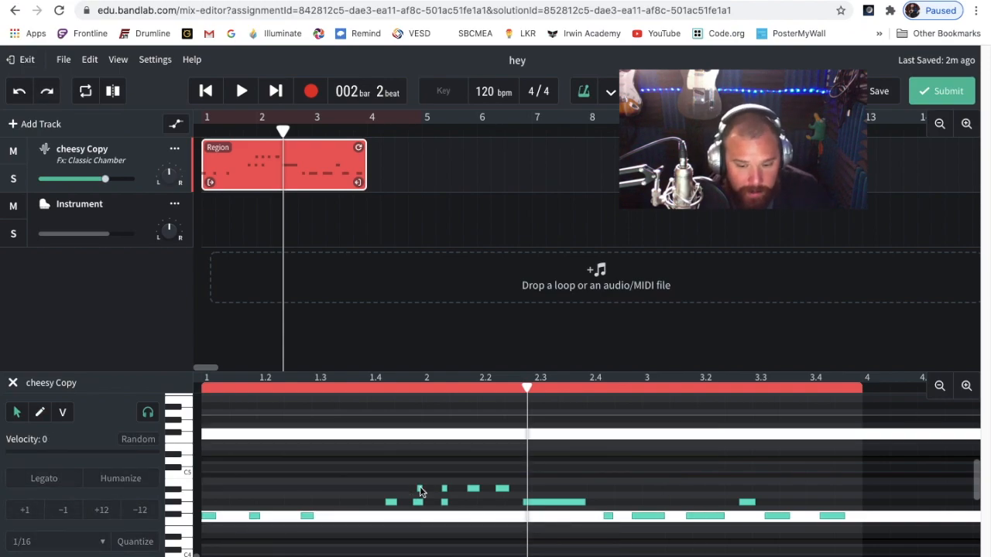
Move the three short notes between beat 1.4 and bar 2 of the cheesy Copy region to higher pitches and slightly earlier positions
left_click_drag(421, 489, 386, 483)
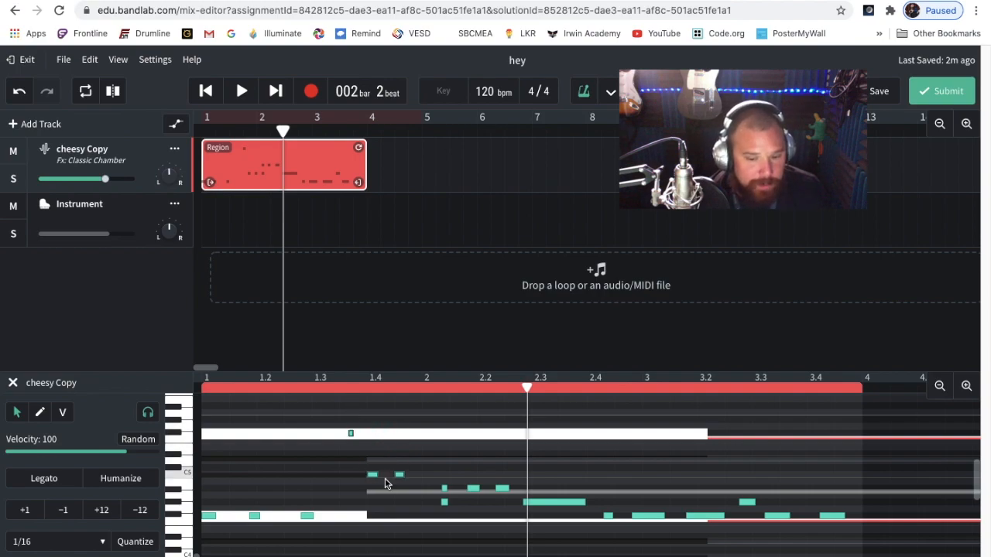
left_click(333, 407)
left_click_drag(341, 403, 334, 421)
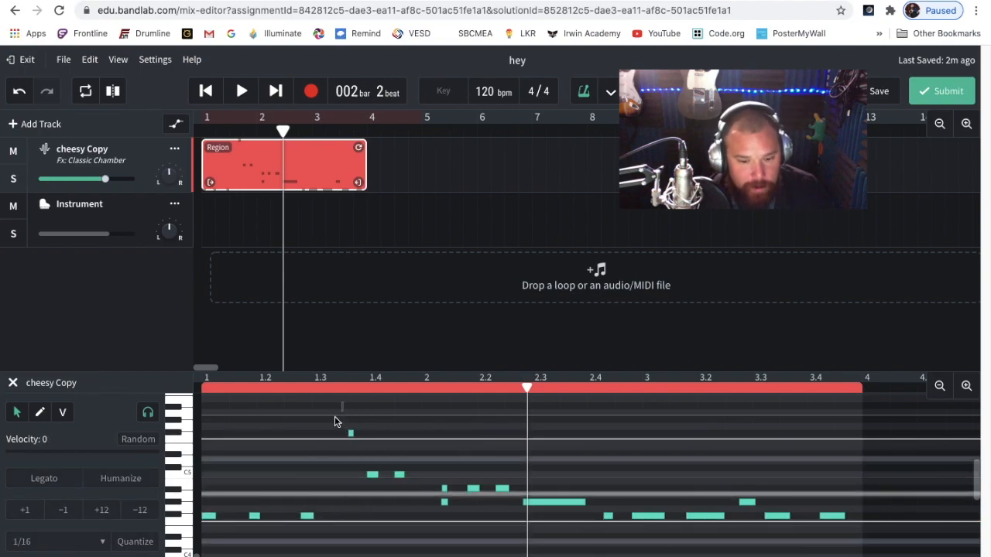
Record a MIDI region about two bars long on the Instrument track, starting from bar 2 beat 2
left_click(112, 215)
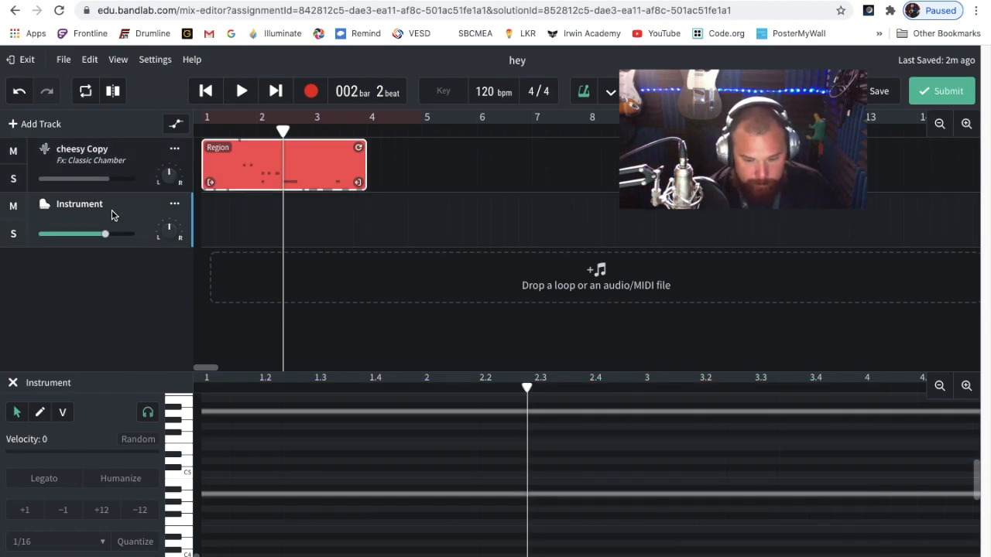
key("r")
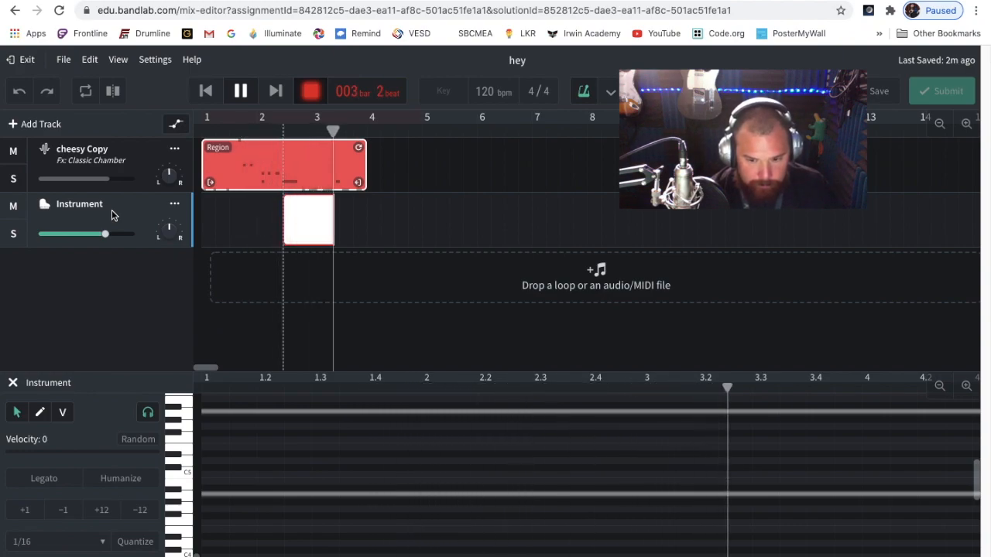
key("space")
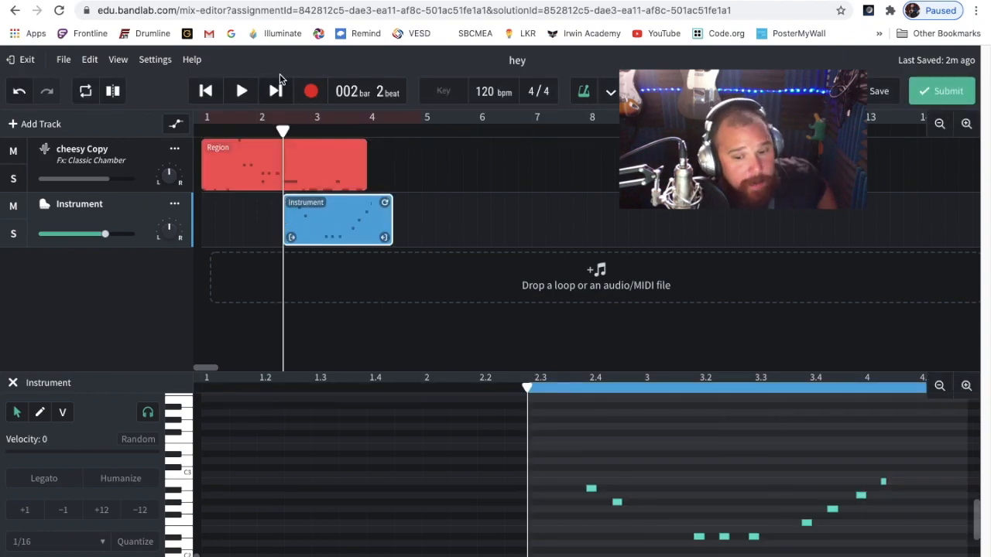
Reposition the playhead around bar 2, return it to the song start, and play both tracks together
mouse_move(283, 131)
left_mouse_down()
mouse_move(193, 128)
mouse_move(276, 133)
mouse_move(287, 140)
mouse_move(280, 152)
left_mouse_up()
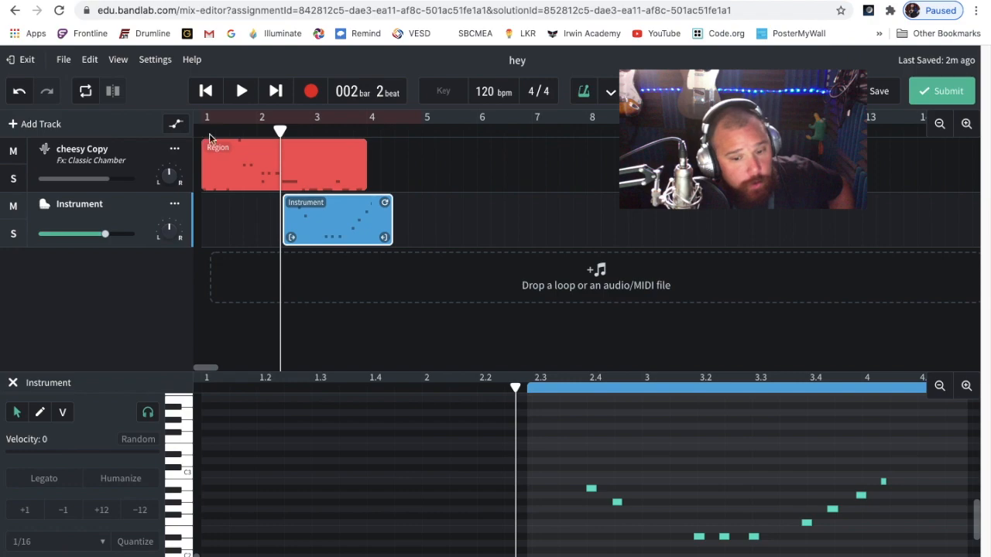
mouse_move(281, 133)
left_mouse_down()
mouse_move(239, 130)
mouse_move(282, 139)
left_mouse_up()
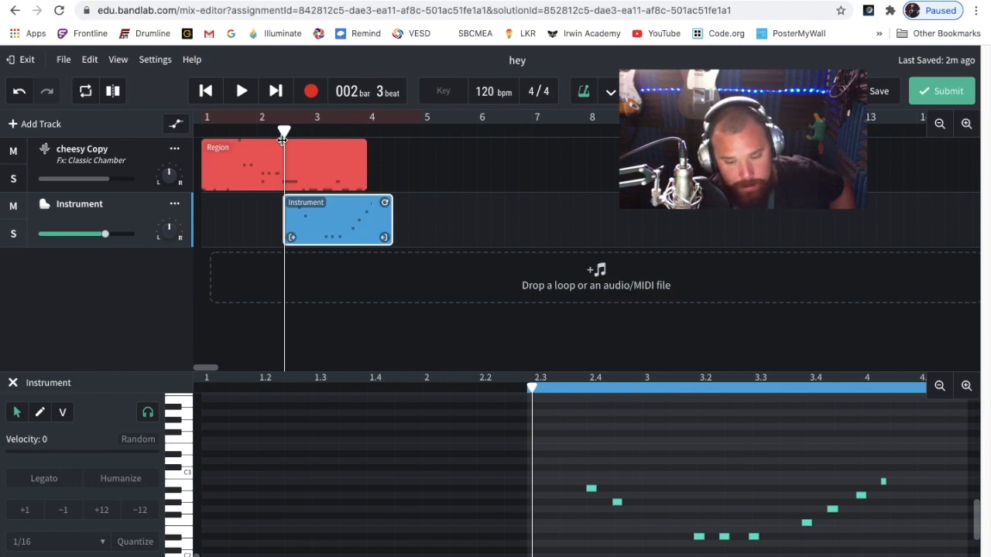
key("Return")
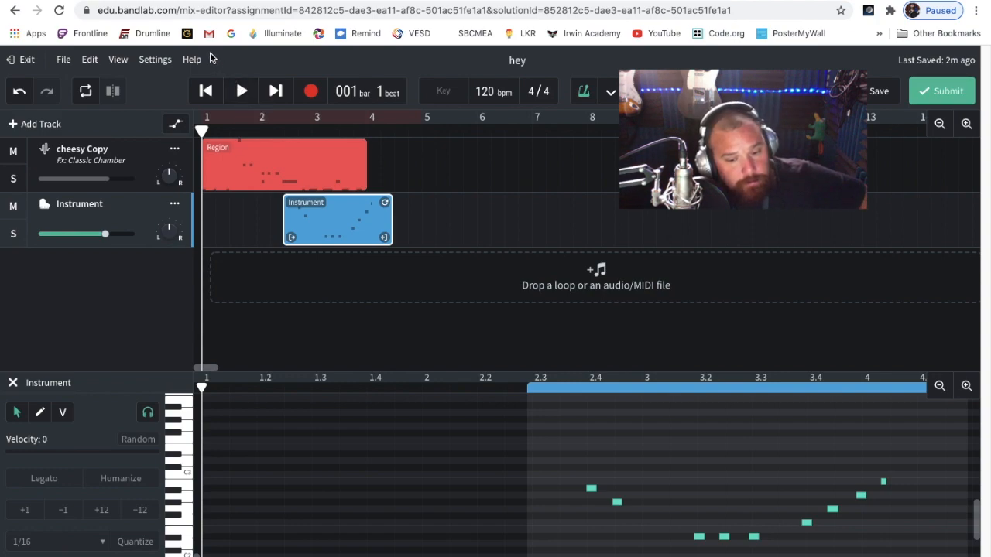
key("space")
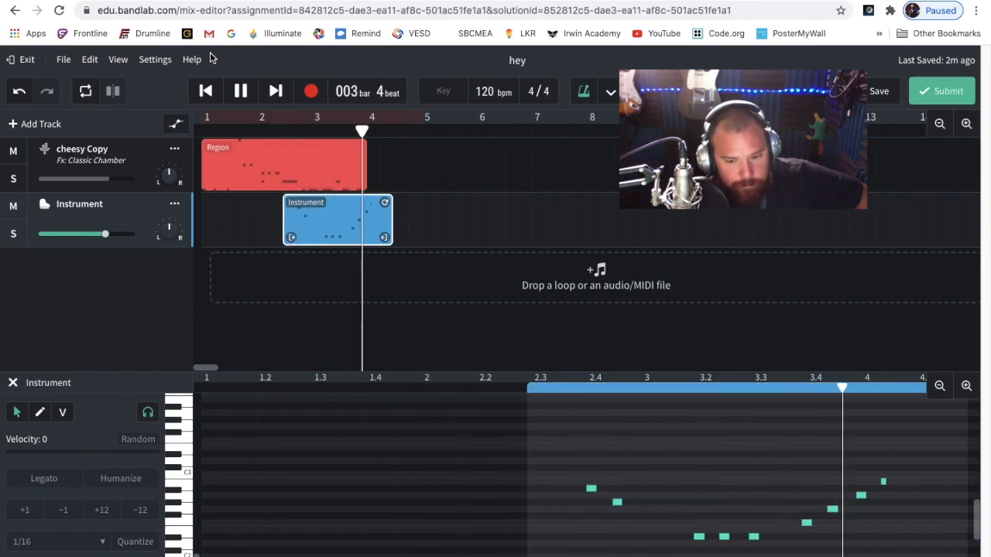
key("space")
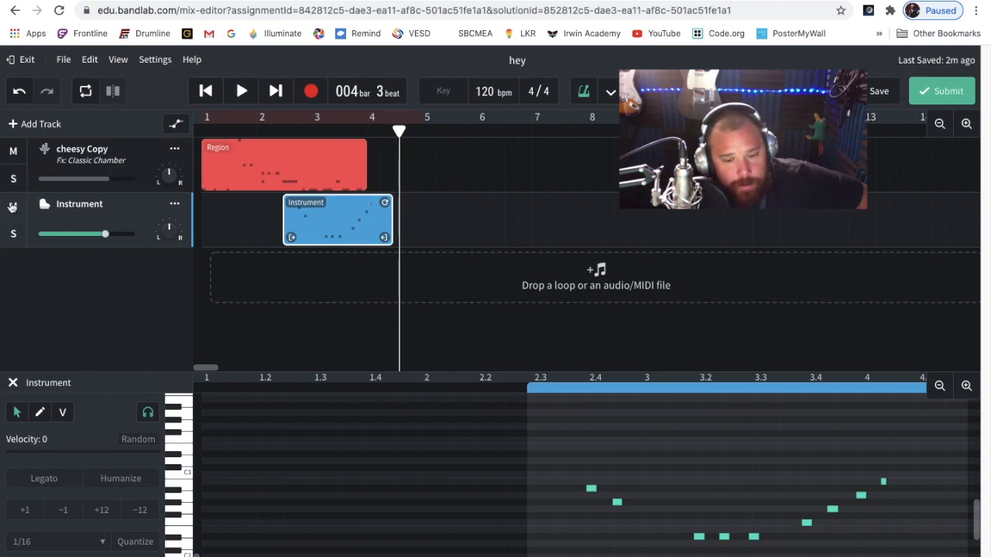
Mute the cheesy Copy track and play the song from the start
left_click(13, 154)
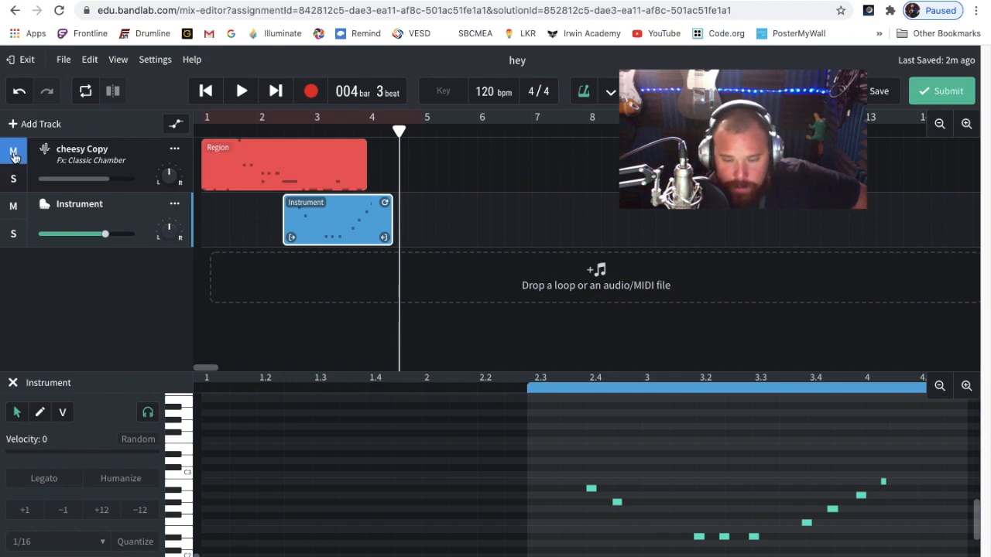
key("Return")
key("space")
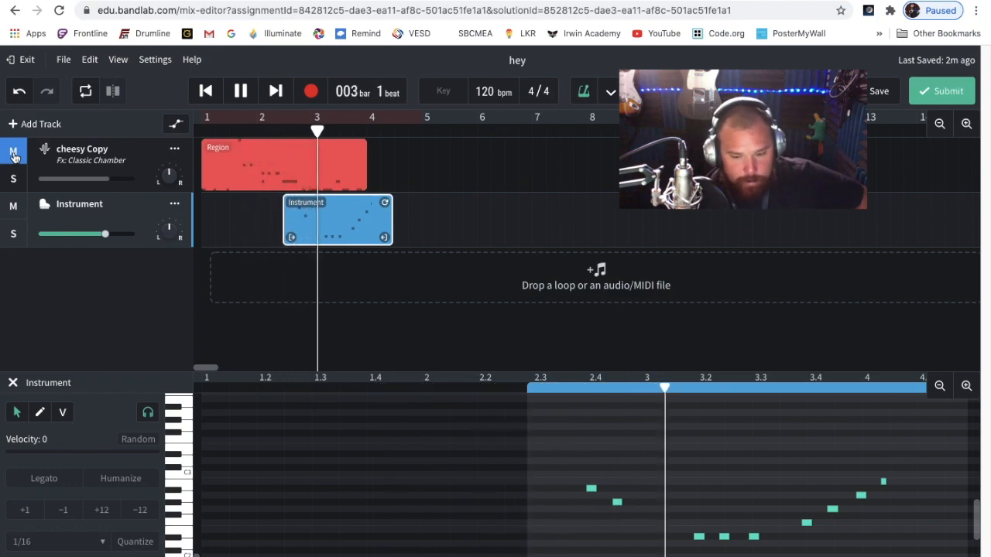
key("space")
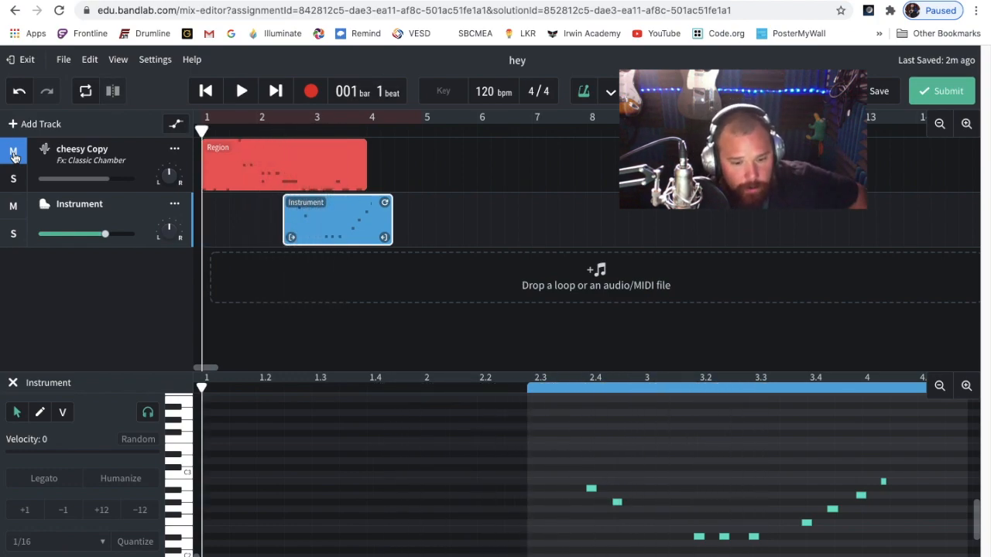
Solo the Instrument track, switching its solo off and on again, and play it past bar 3
left_click(11, 234)
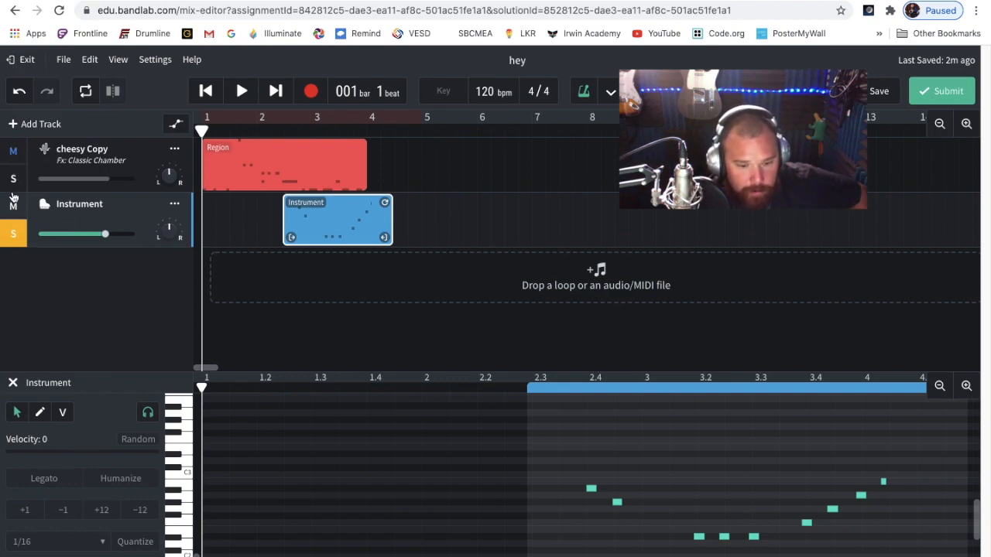
left_click(13, 233)
left_click(15, 237)
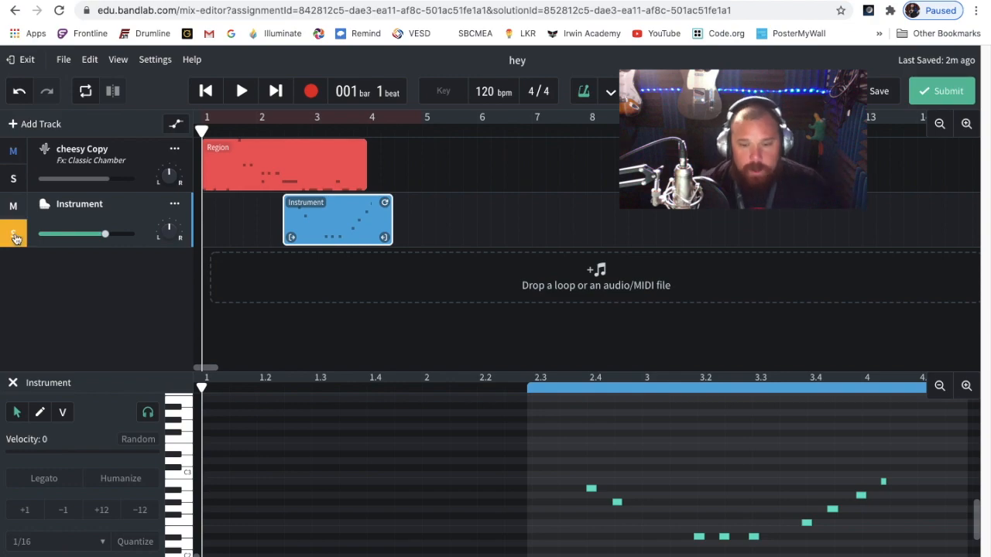
key("space")
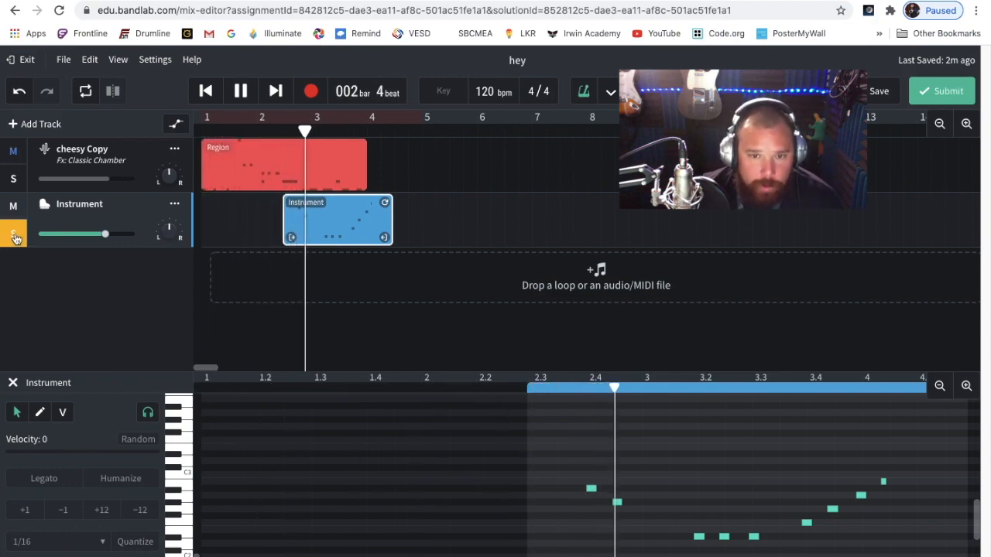
key("space")
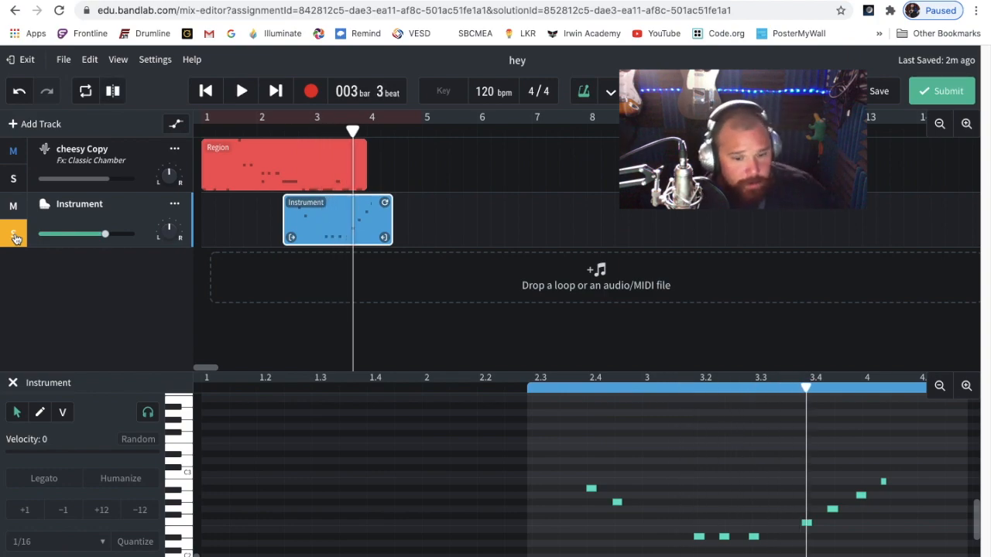
Duplicate the Instrument track and move all notes in the copy's region up to higher pitches
left_click(175, 209)
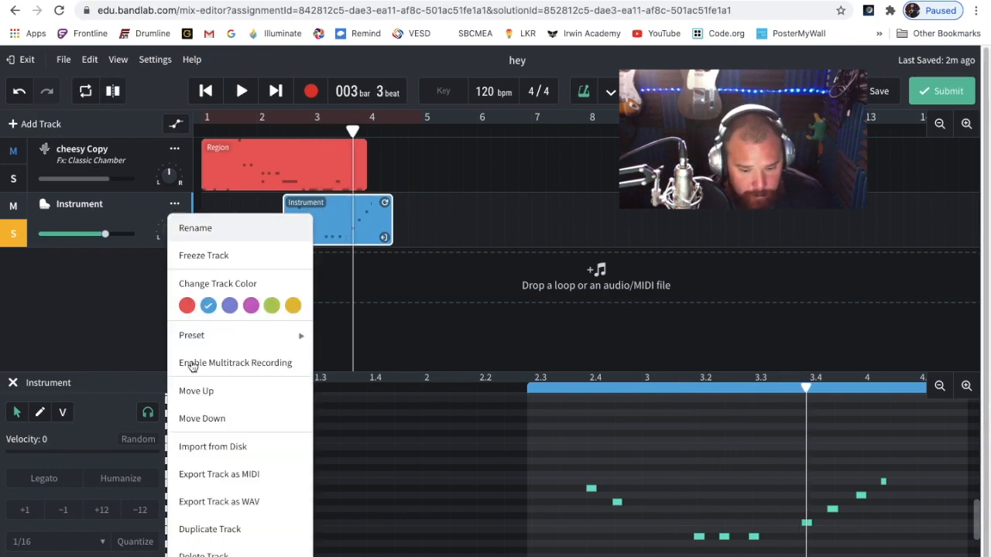
left_click(228, 531)
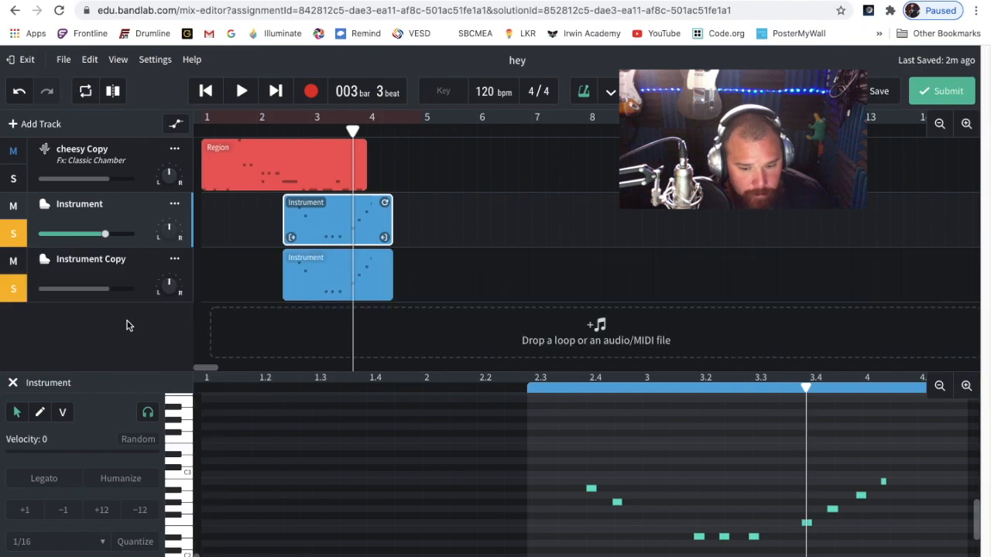
left_click(336, 275)
left_click_drag(562, 452, 908, 555)
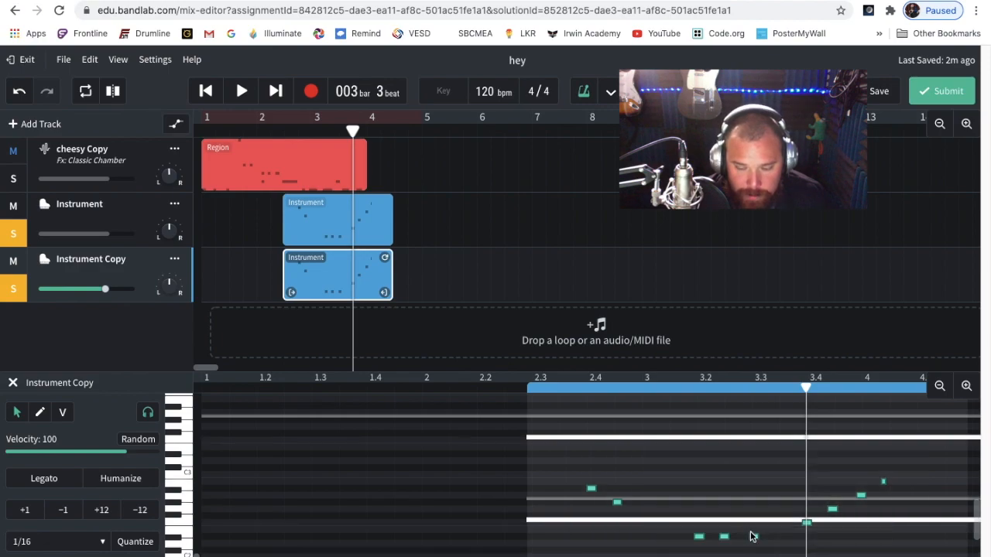
left_click_drag(755, 539, 755, 468)
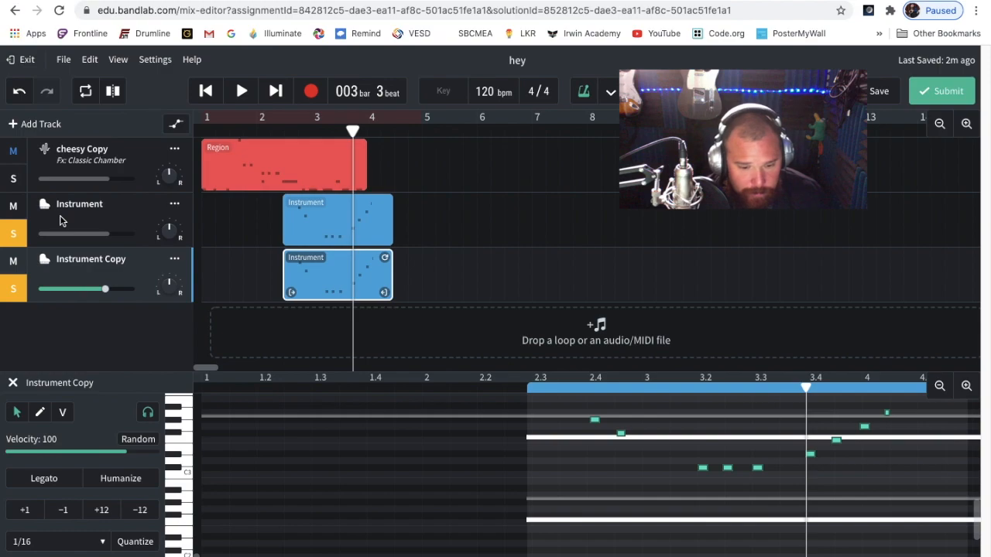
Turn off solo on the Instrument and Instrument Copy tracks and play all tracks from the song start
left_click(13, 289)
left_click(15, 233)
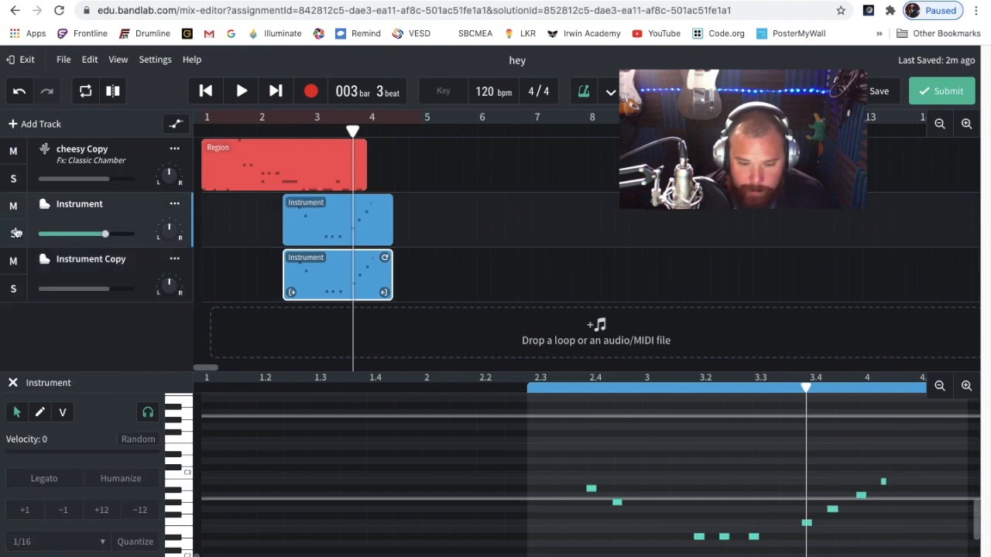
key("Return")
key("space")
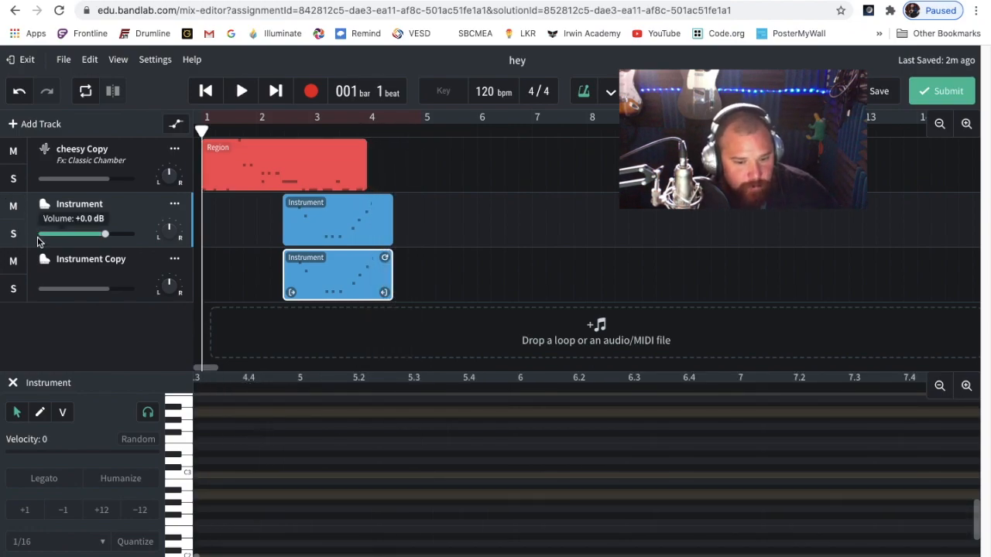
Mute cheesy Copy and turn off the metronome while playing the two Instrument tracks together
left_click(12, 152)
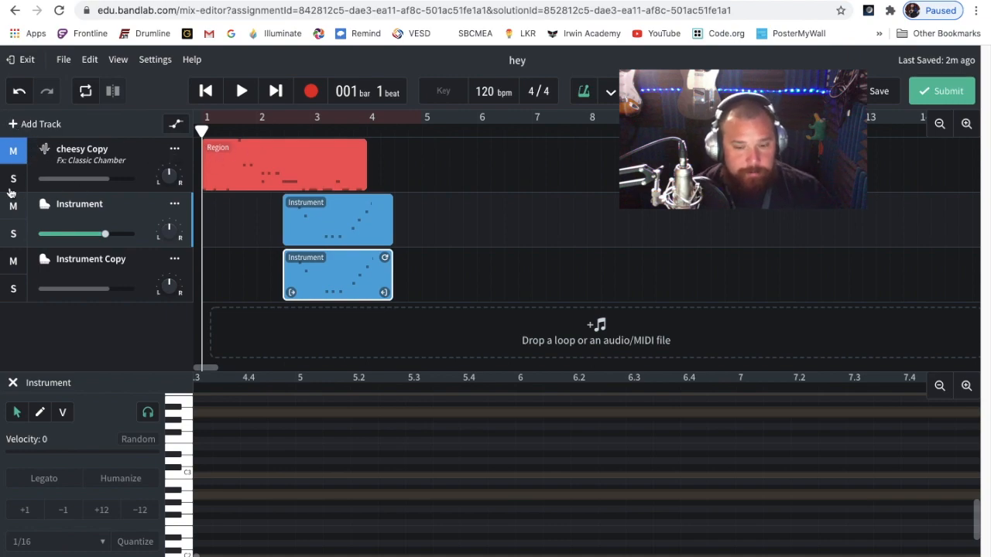
key("space")
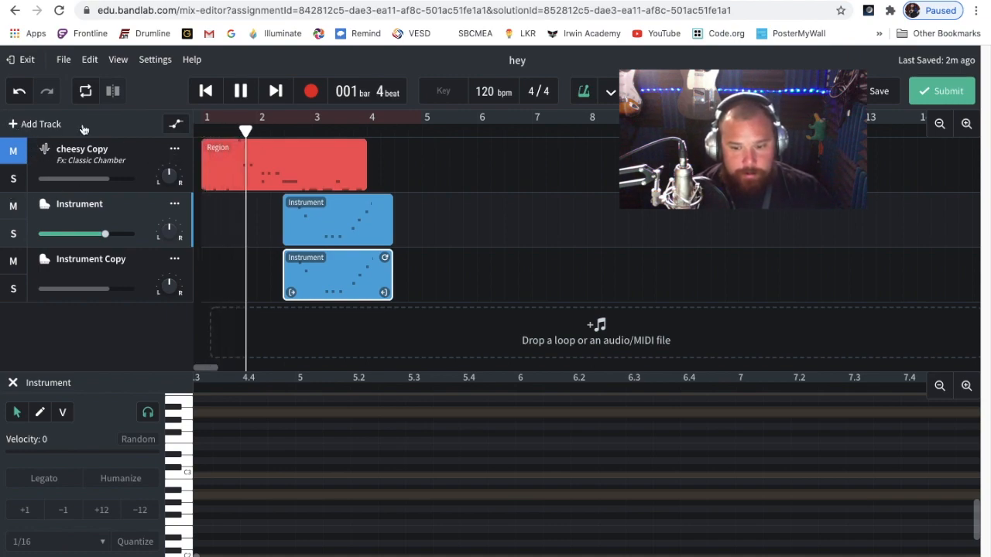
left_click(581, 96)
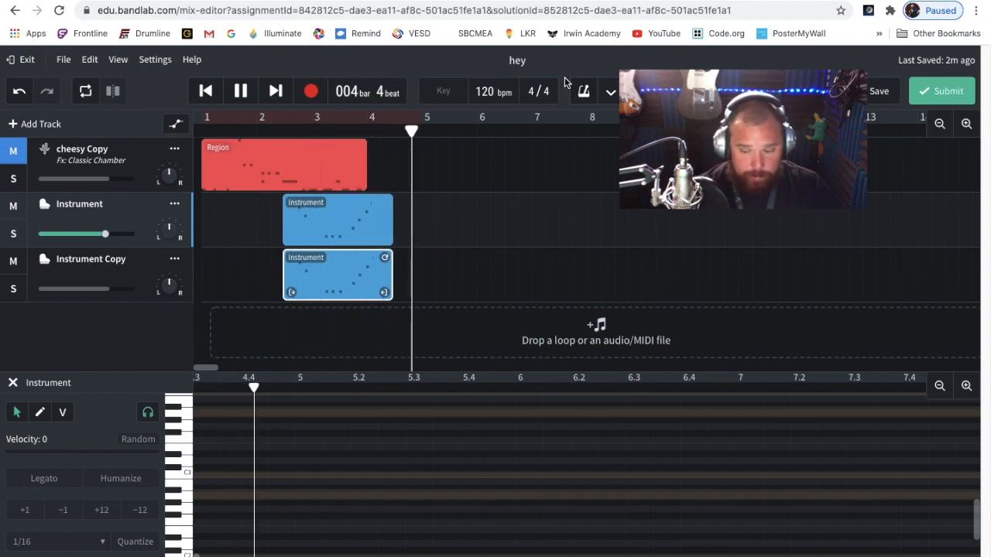
key("space")
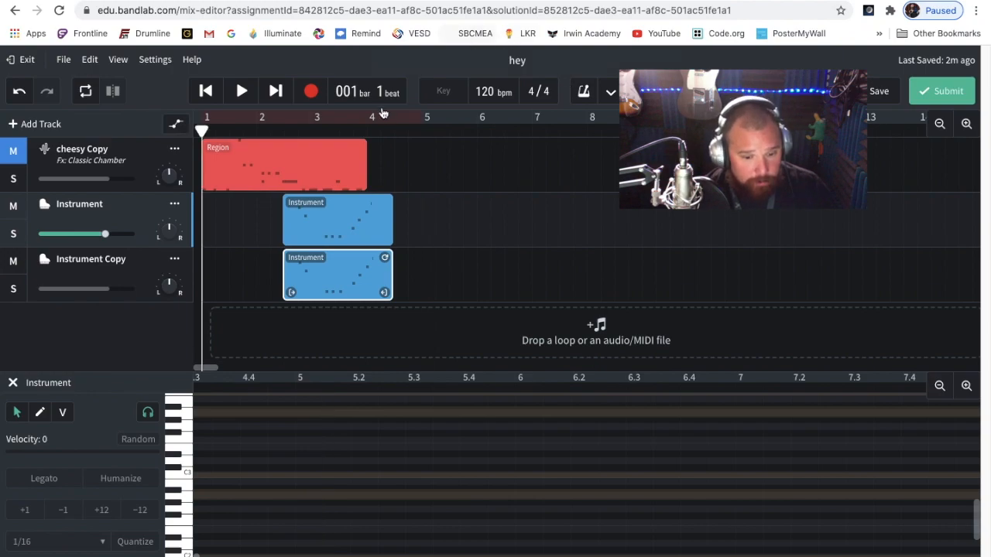
Unmute cheesy Copy, then solo the Instrument track and play it on its own past bar 5
left_click(13, 154)
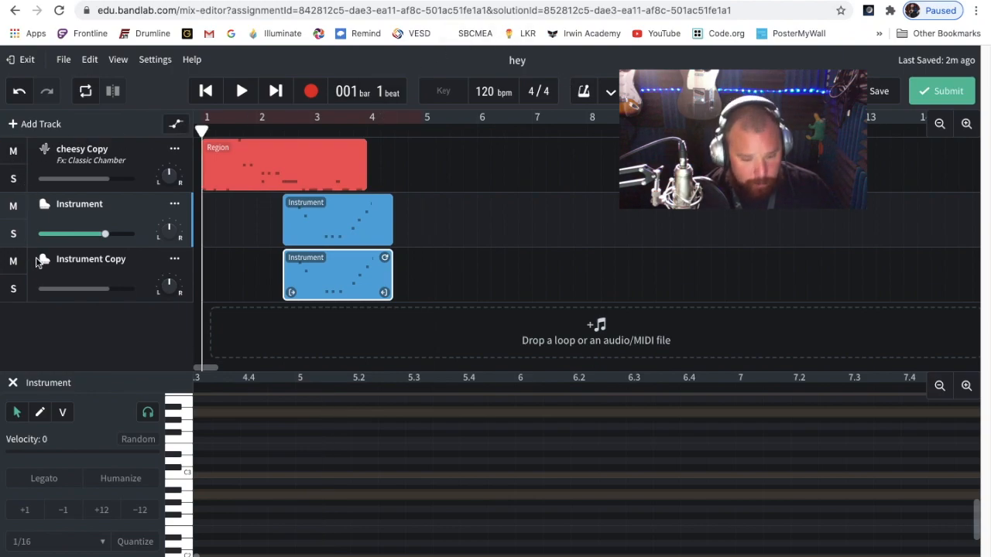
left_click(14, 236)
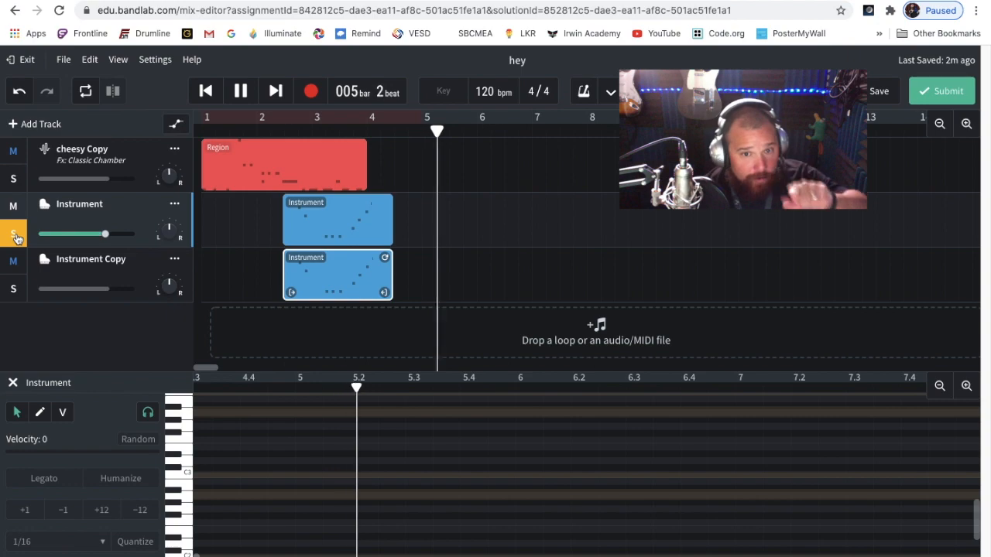
key("space")
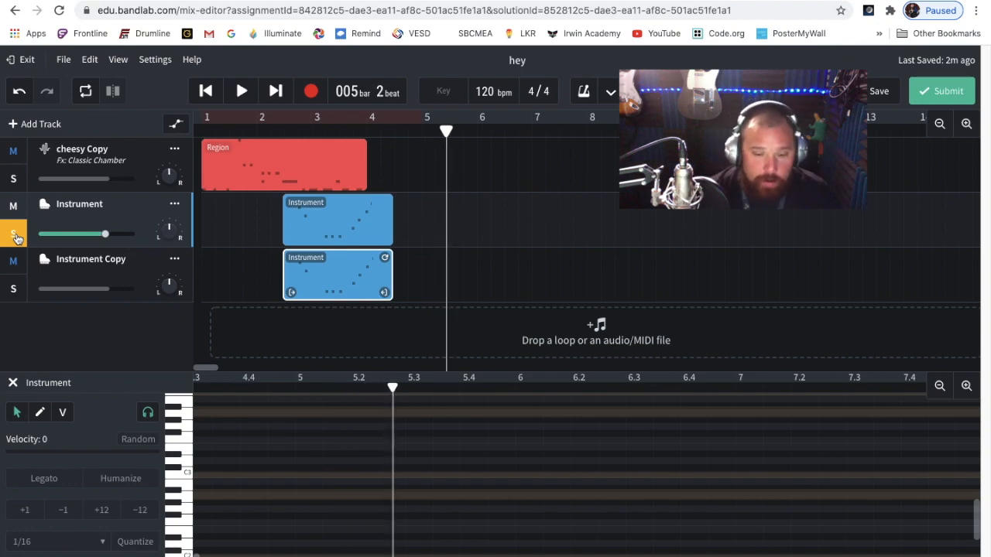
Turn off solo on the Instrument track and toggle mute on and off for all three tracks
left_click(14, 234)
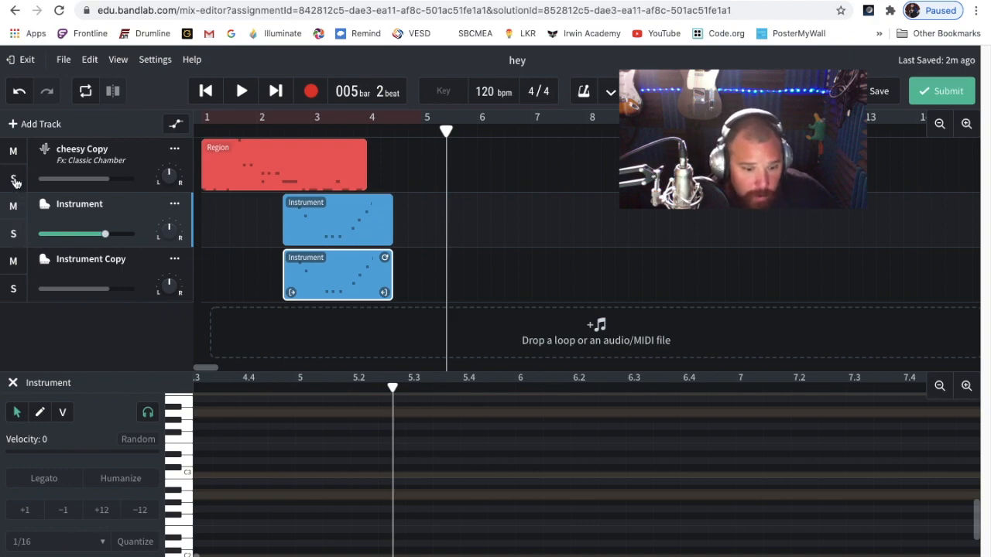
left_click(15, 153)
left_click(14, 207)
left_click(13, 260)
left_click(13, 260)
left_click(13, 206)
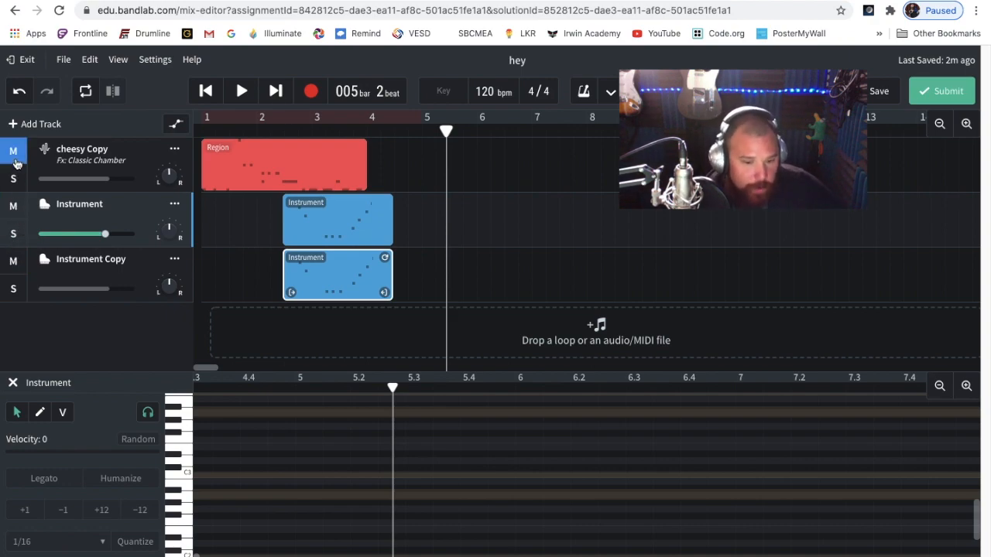
left_click(15, 152)
Show the Instrument track's volume level and point out its left-right pan control
mouse_move(106, 238)
mouse_move(106, 238)
left_mouse_down()
mouse_move(47, 237)
mouse_move(163, 250)
mouse_move(28, 234)
mouse_move(104, 240)
left_mouse_up()
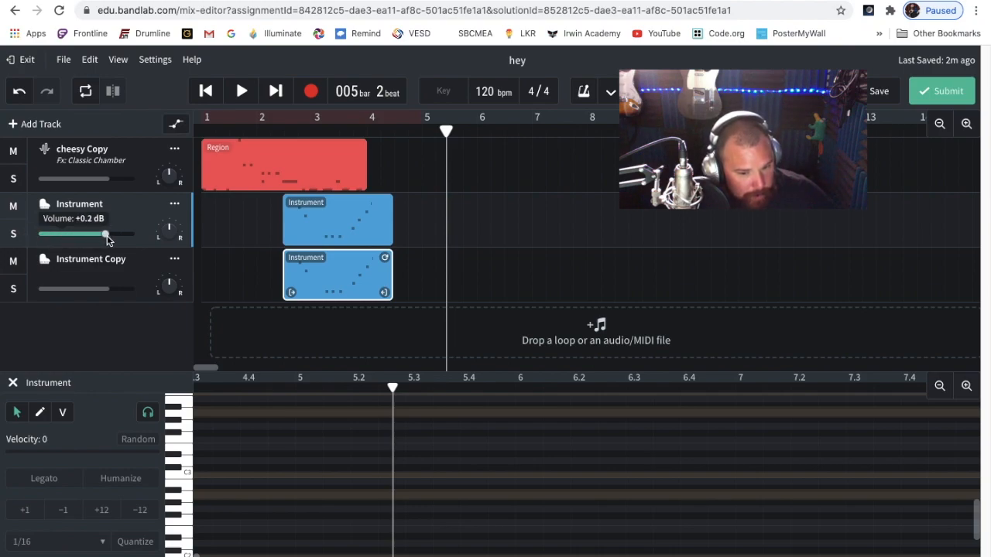
mouse_move(170, 237)
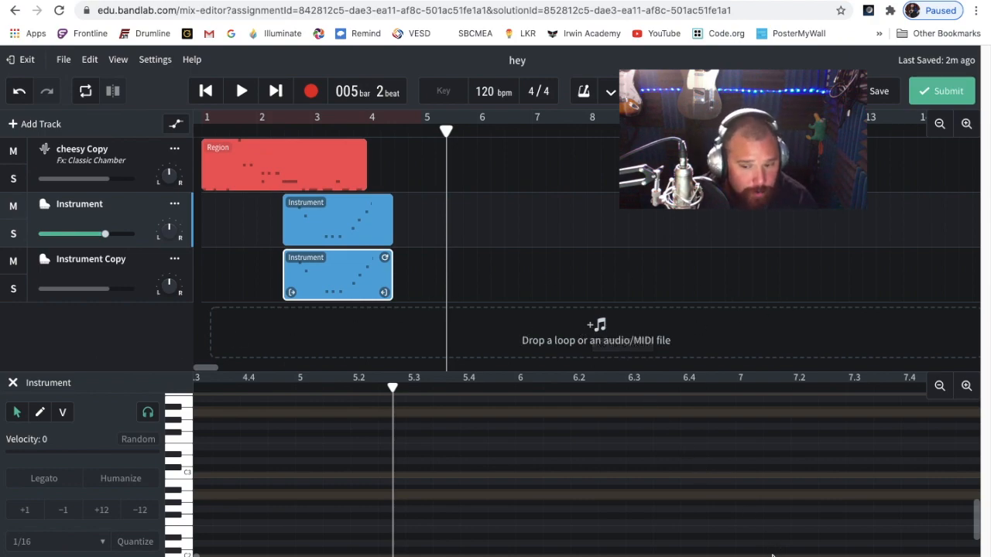
Open the Zulu Porridge pack in the loop library and preview the Accordion Jam Hi-Hats loop
left_click(821, 556)
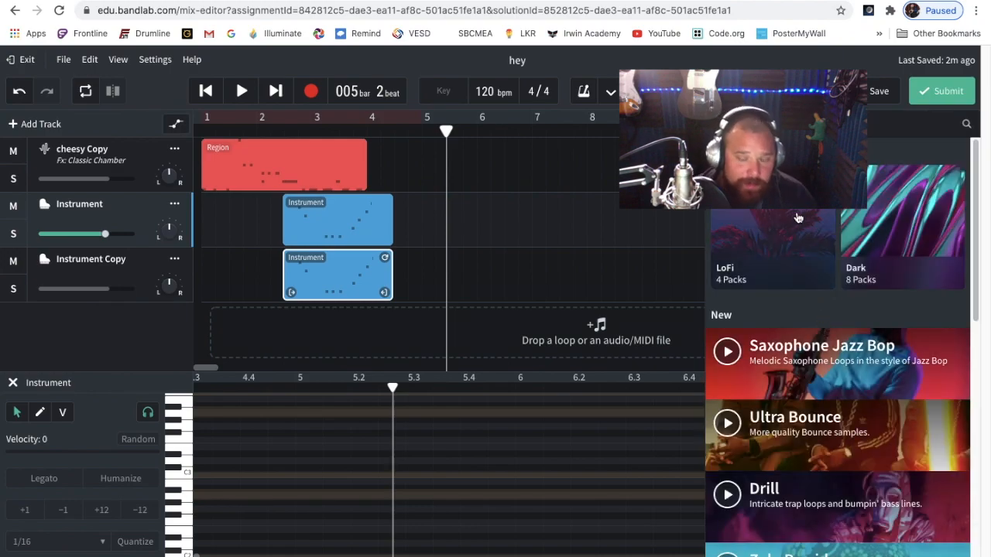
scroll(784, 294, "down", 3)
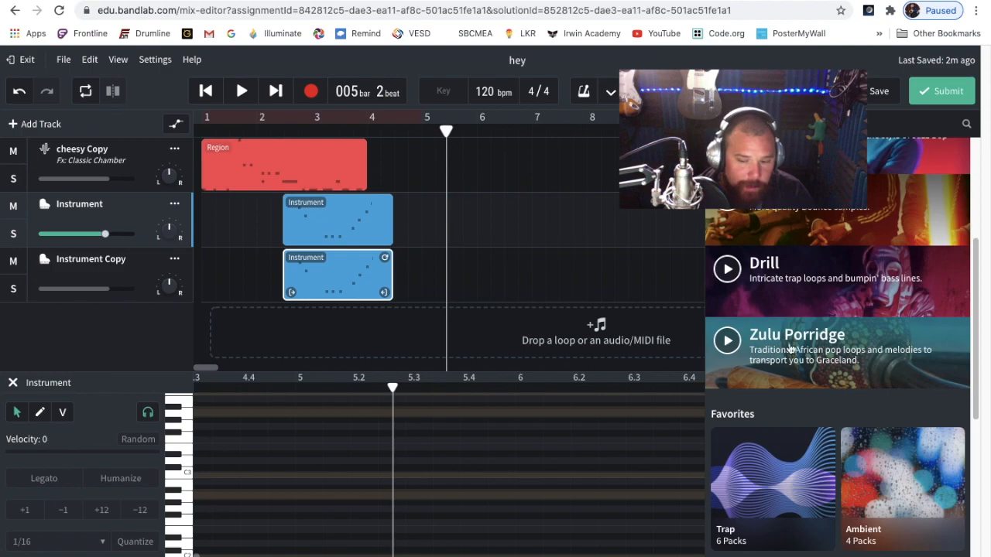
left_click(785, 341)
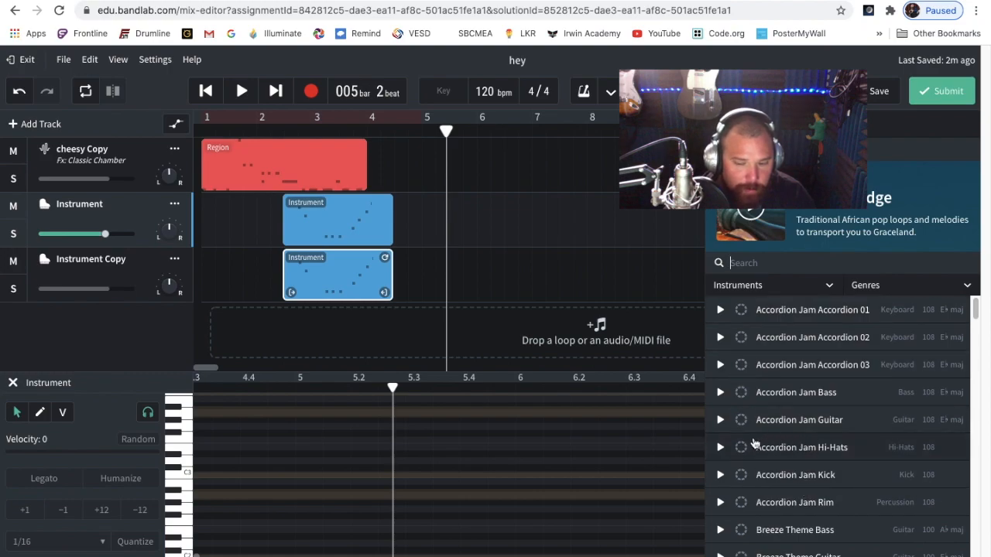
left_click(720, 447)
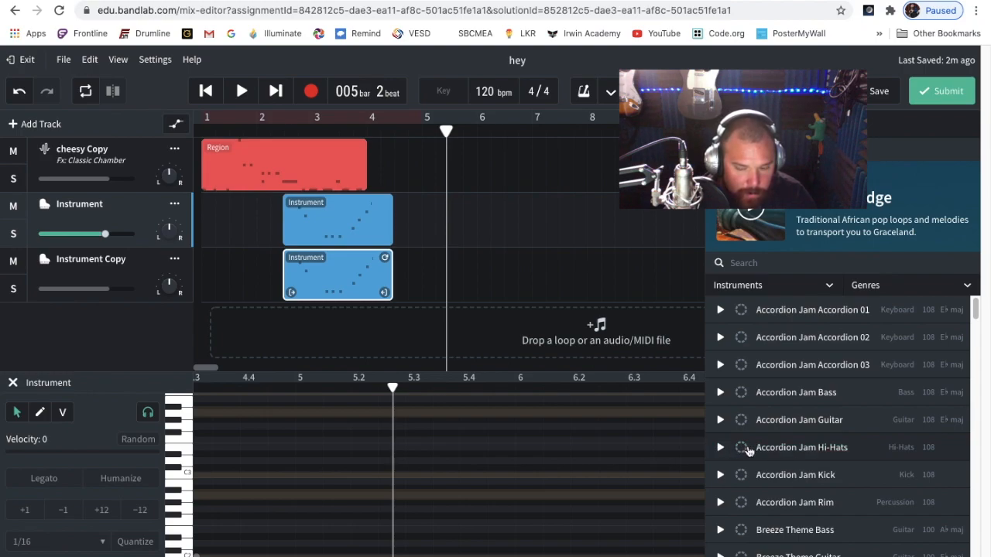
left_click(720, 449)
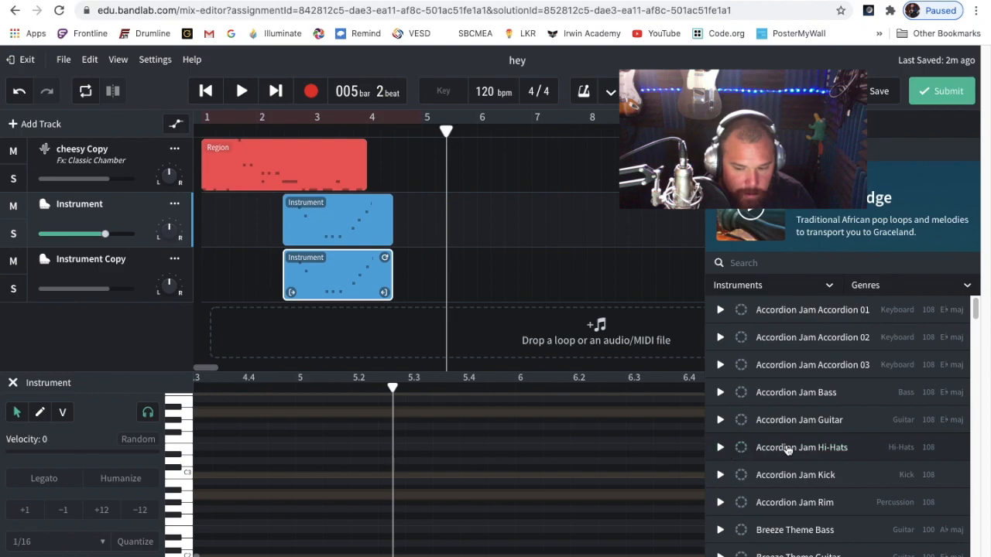
Add the Accordion Jam Hi-Hats loop as a new track, close the loop library, and position the region to start at bar 2
left_click_drag(790, 449, 271, 340)
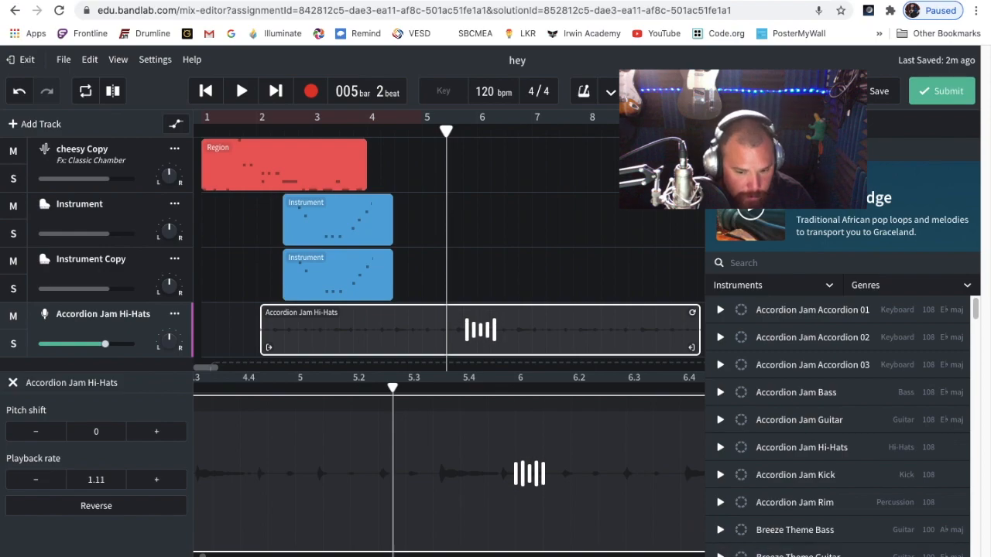
left_click(929, 556)
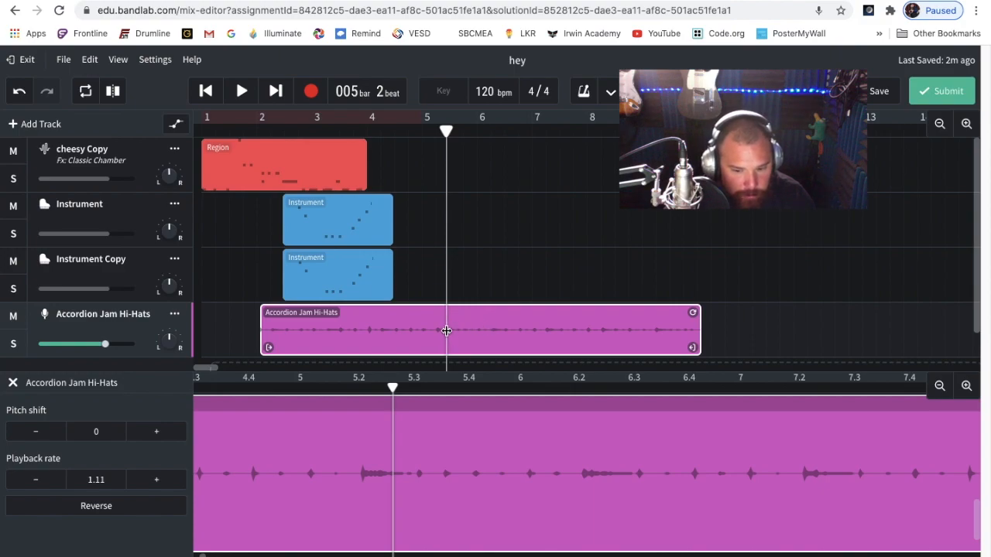
left_click_drag(447, 332, 330, 324)
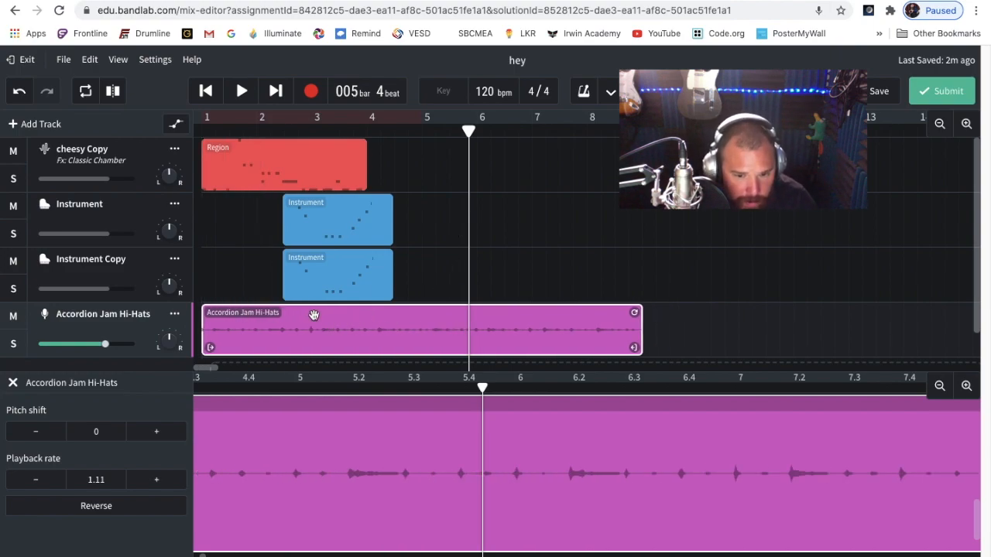
left_click_drag(314, 317, 372, 319)
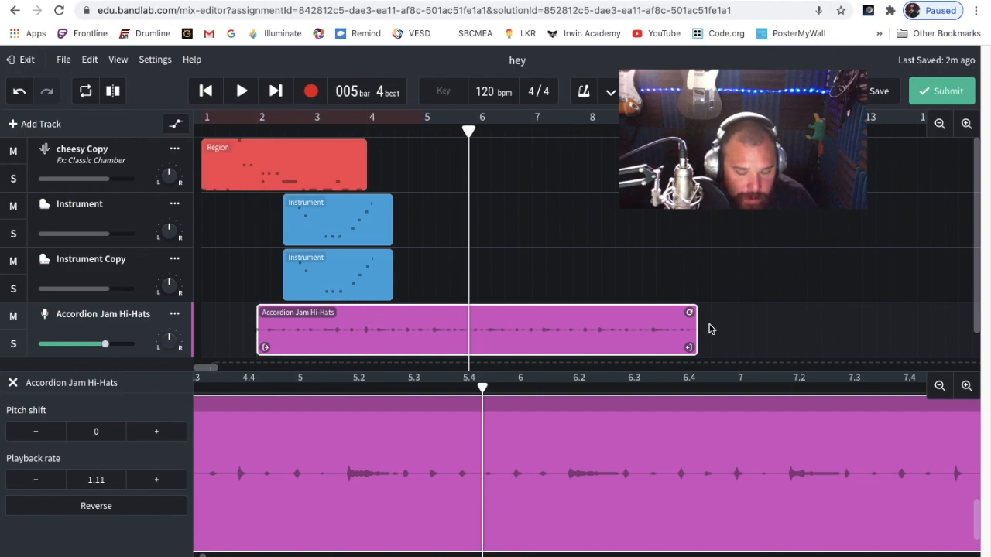
Trim the end of the Accordion Jam Hi-Hats region to the playhead in bar 5, trying and reverting loop extensions into bar 13
left_click_drag(688, 312, 872, 338)
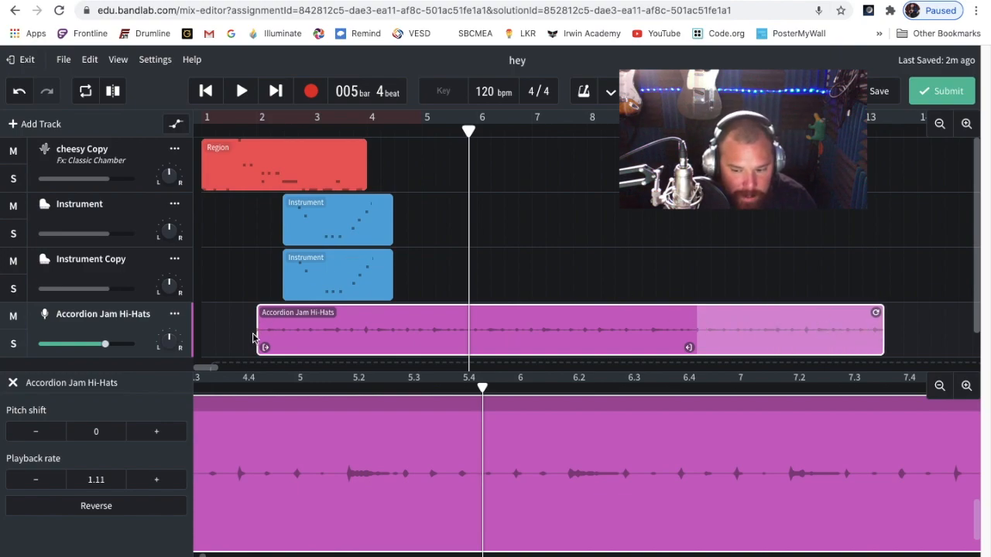
left_click_drag(877, 313, 691, 313)
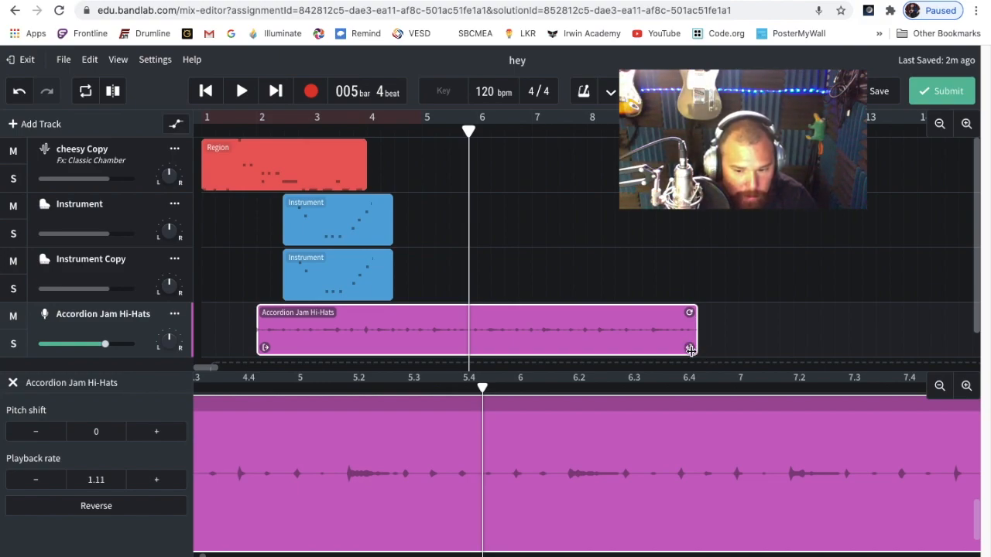
left_click_drag(689, 350, 459, 327)
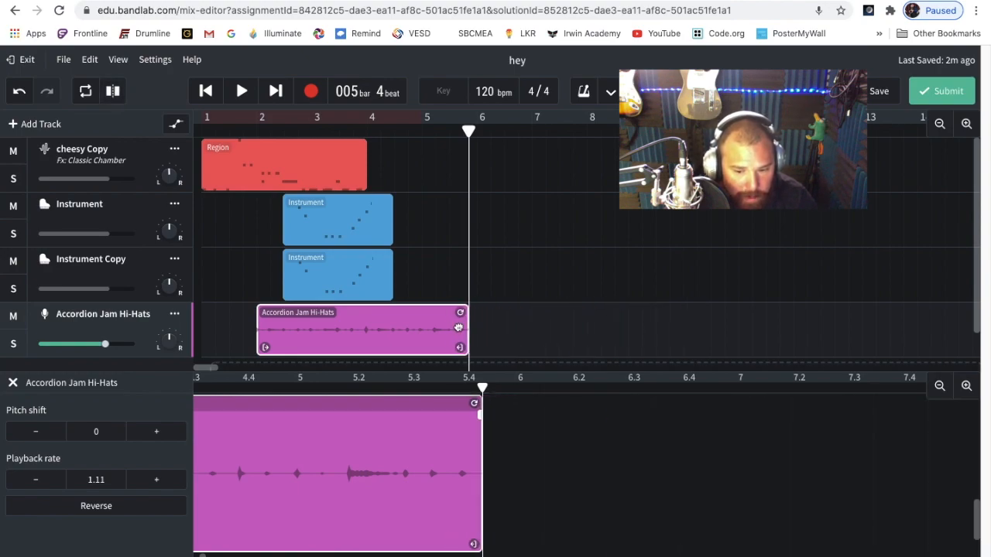
left_click_drag(459, 313, 881, 356)
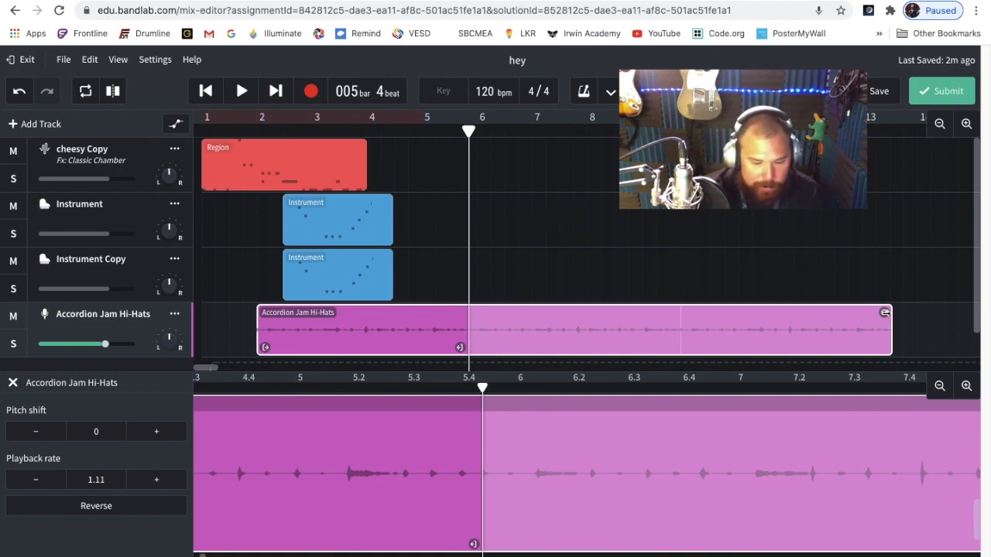
key("ctrl+z")
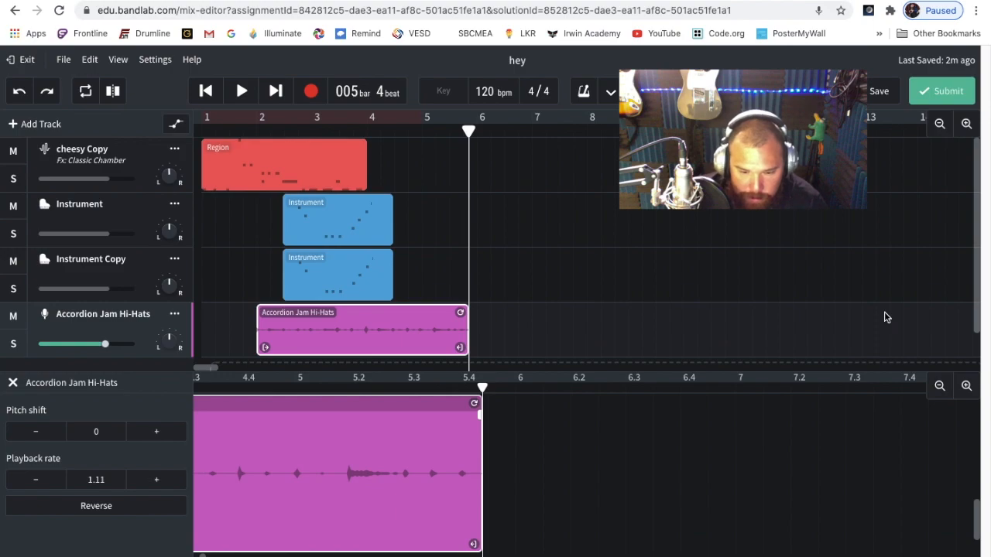
Play all tracks from the song start and stop in bar 5
key("Return")
key("space")
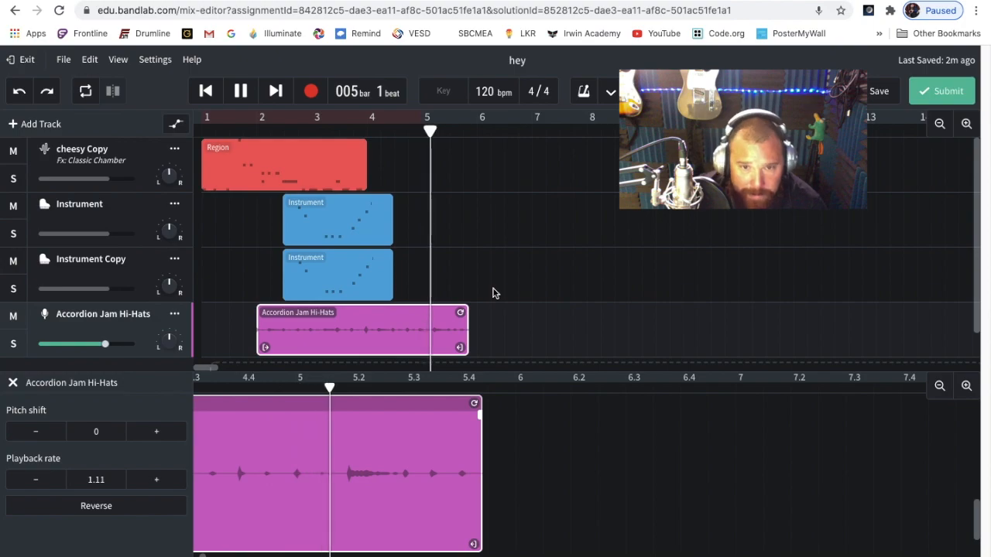
key("space")
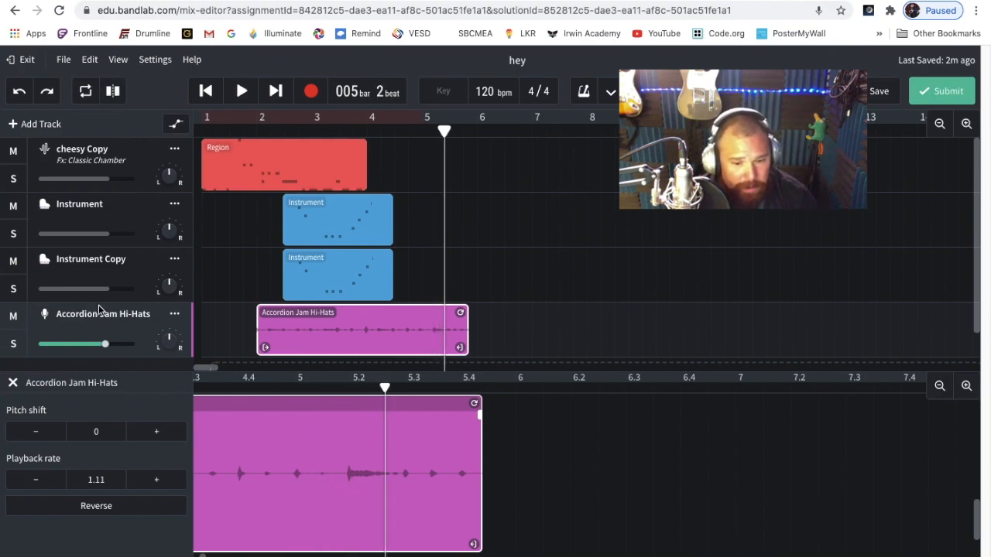
Delete the Instrument Copy track
left_click(140, 264)
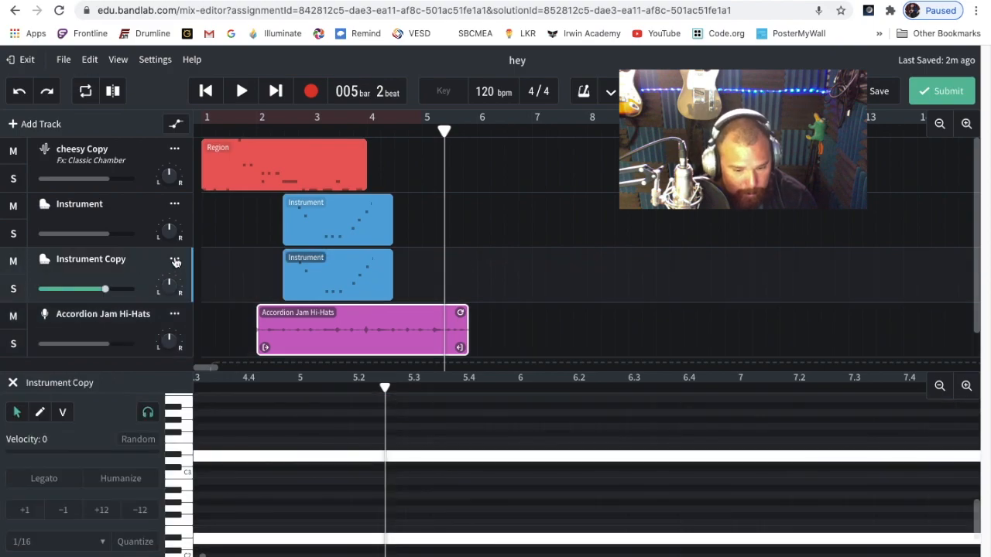
left_click(175, 262)
left_click(232, 553)
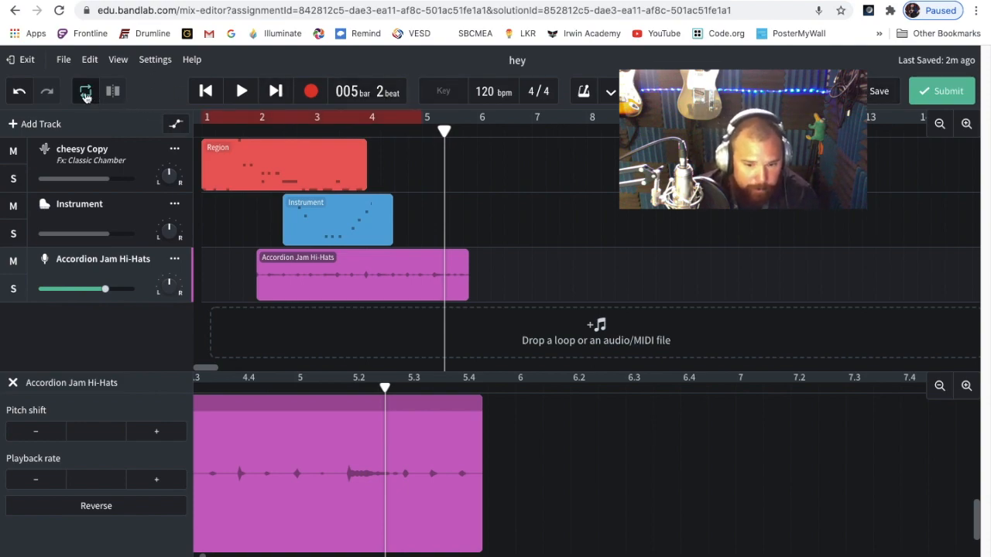
Play with cycling on and set the cycle range to run from the middle of bar 2 to the middle of bar 4
key("space")
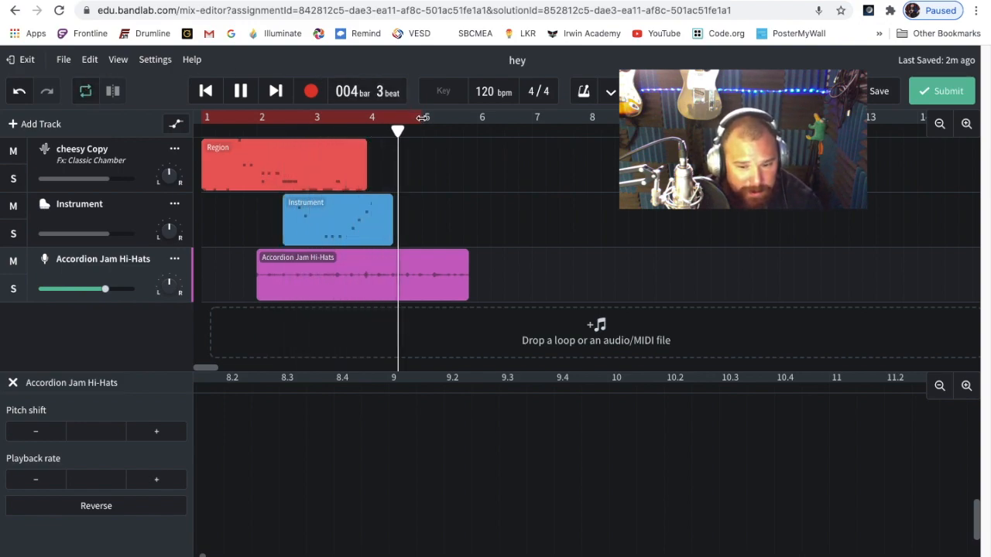
left_click_drag(423, 116, 368, 116)
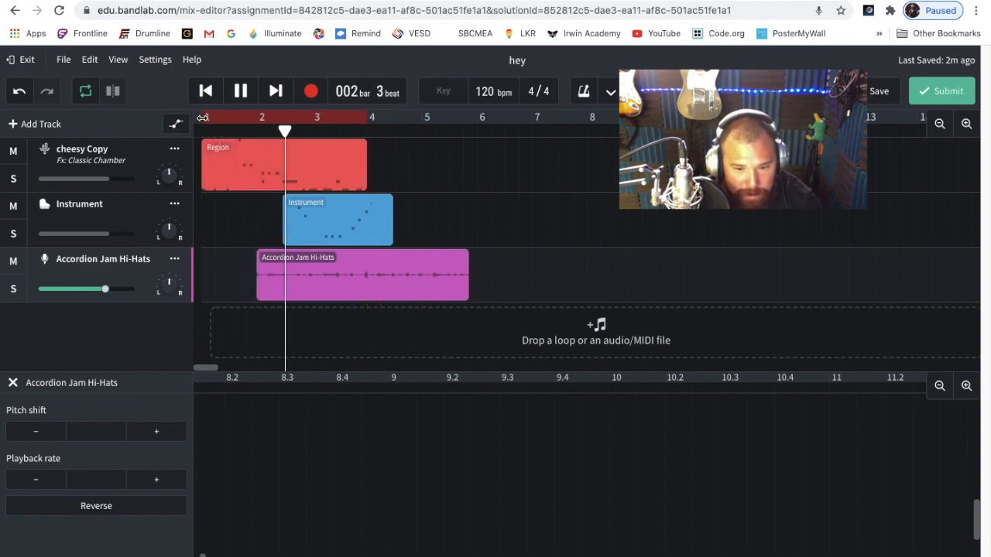
left_click_drag(222, 115, 264, 116)
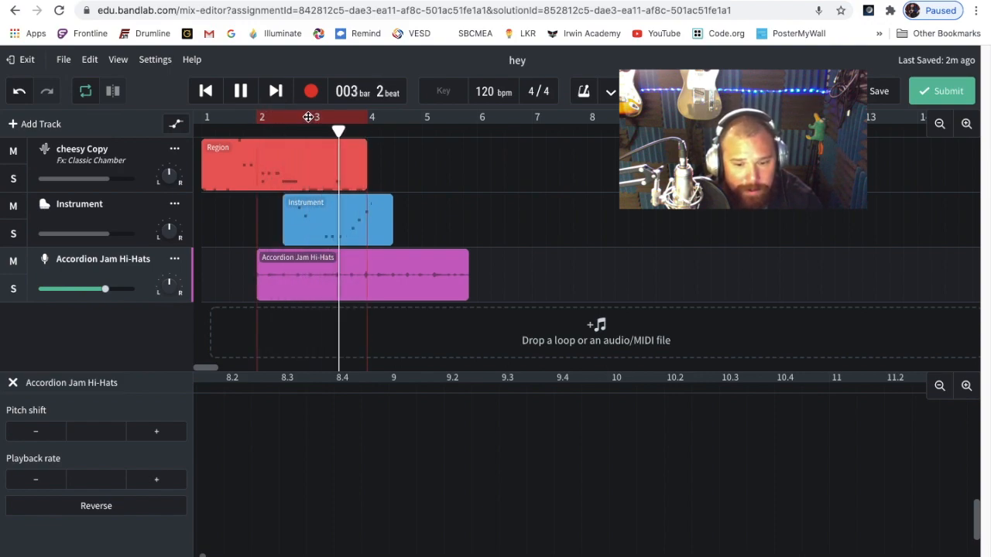
left_click_drag(317, 116, 338, 132)
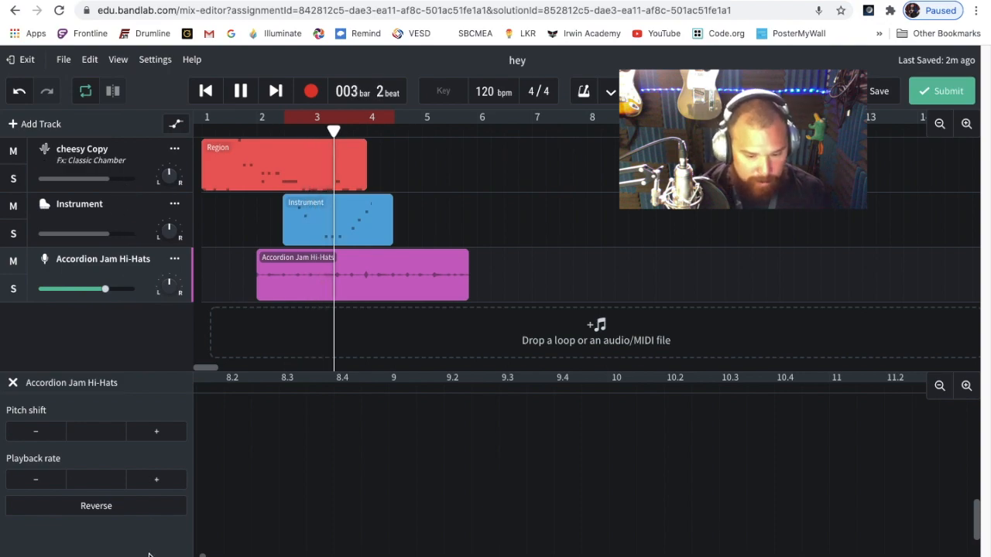
key("space")
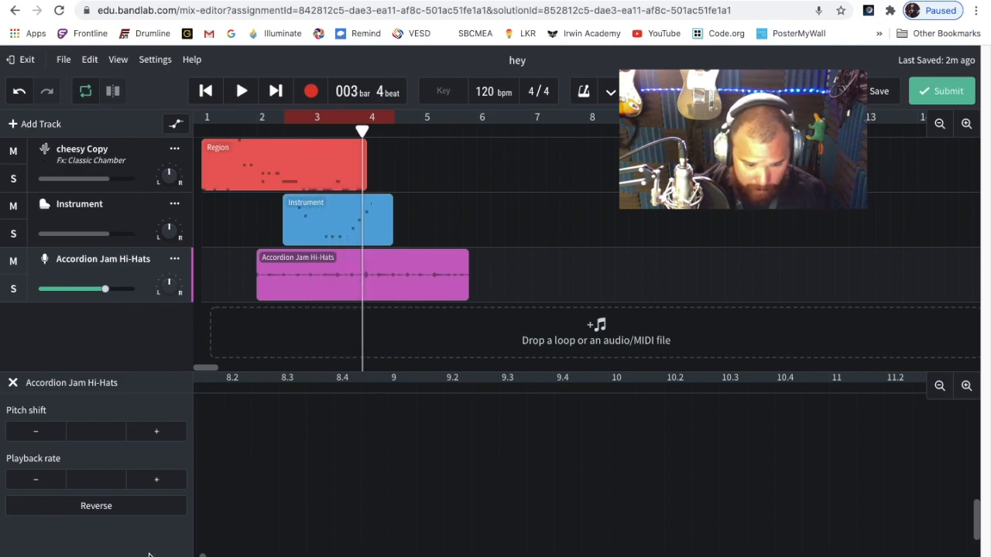
Close the region editor and add a new Voice/Mic track
left_click(46, 556)
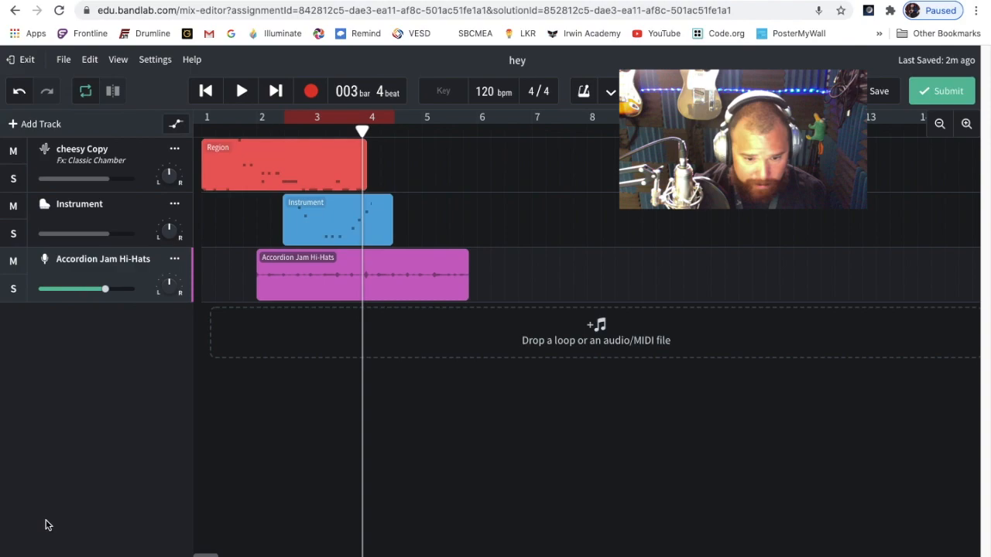
left_click(41, 124)
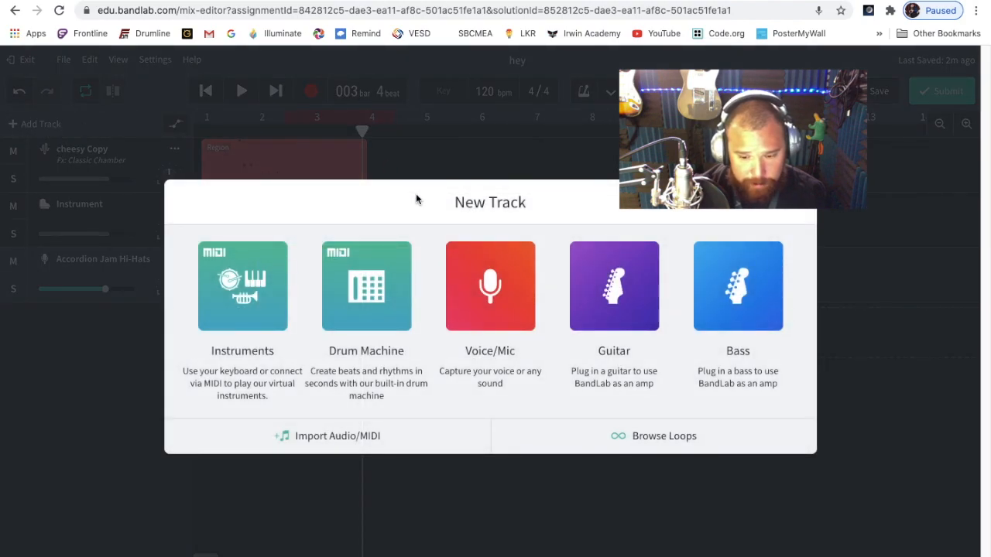
left_click(474, 286)
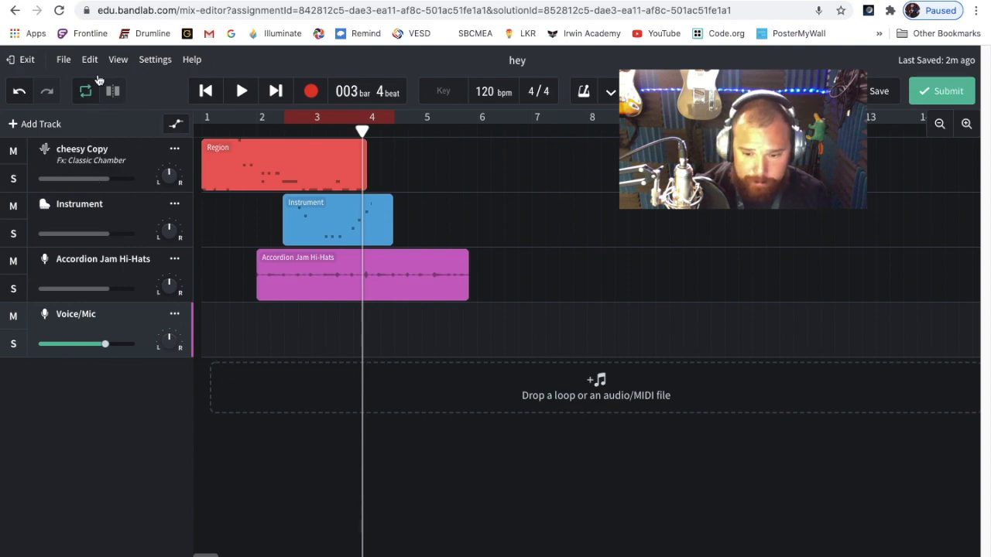
Turn off cycling, record on the Voice/Mic track from the song start into bar 4, and play the recording back
mouse_move(128, 183)
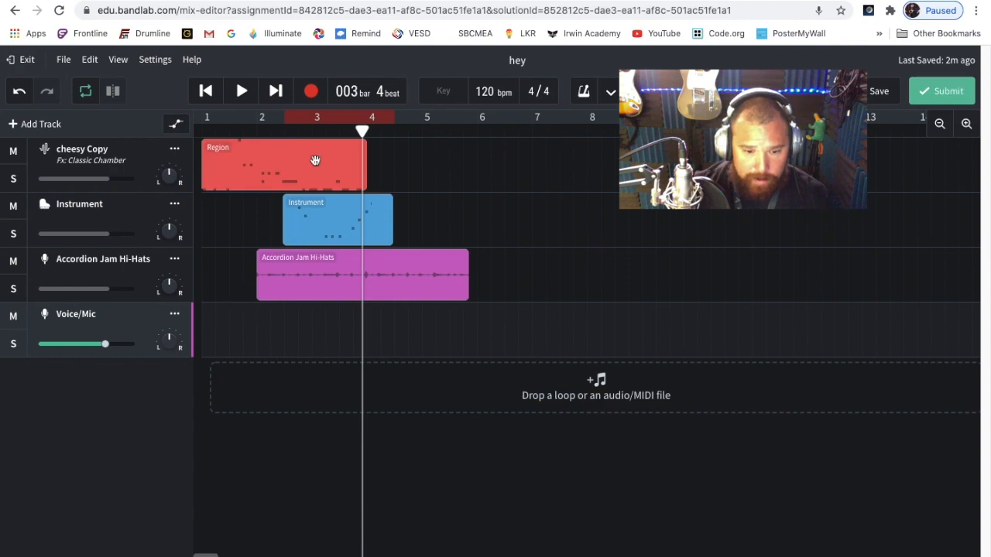
left_click(85, 91)
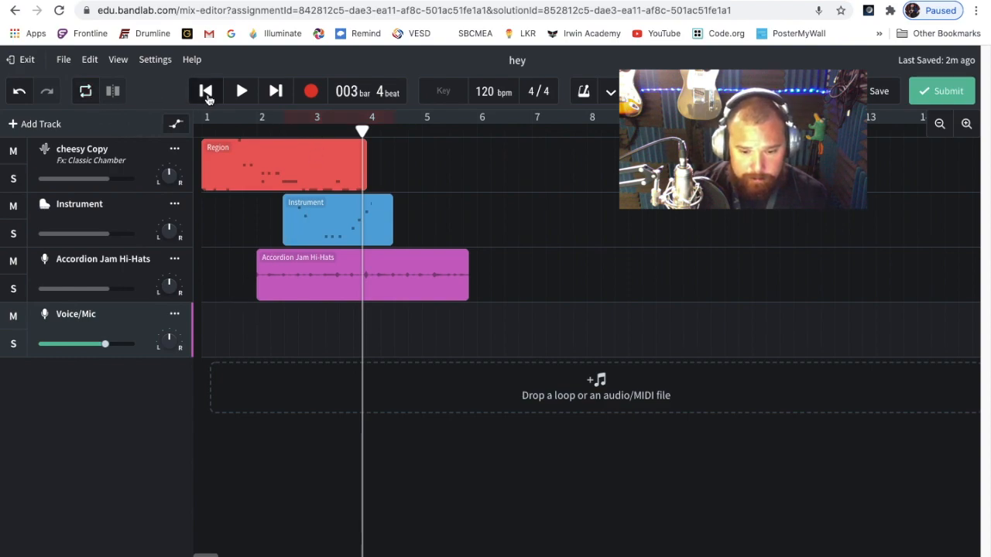
left_click(205, 91)
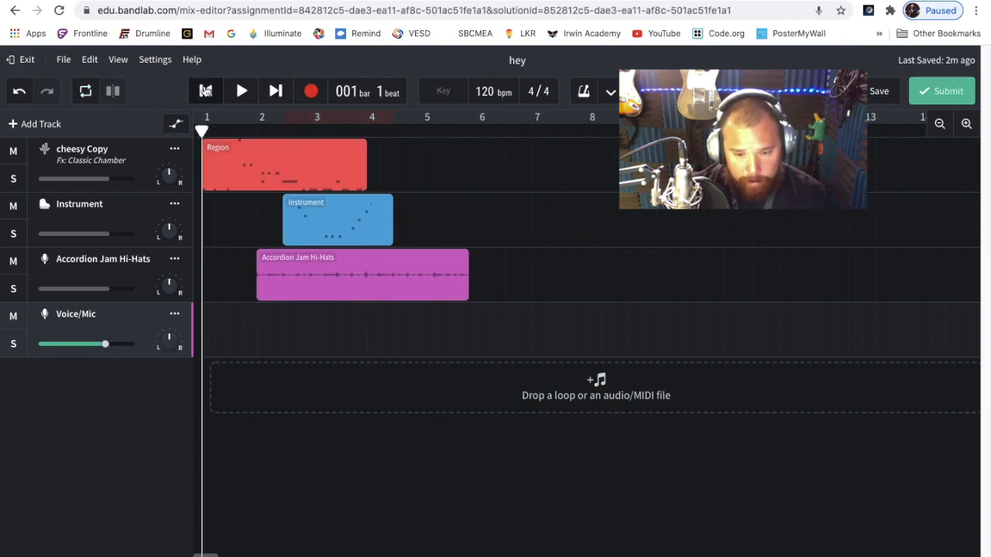
left_click(310, 91)
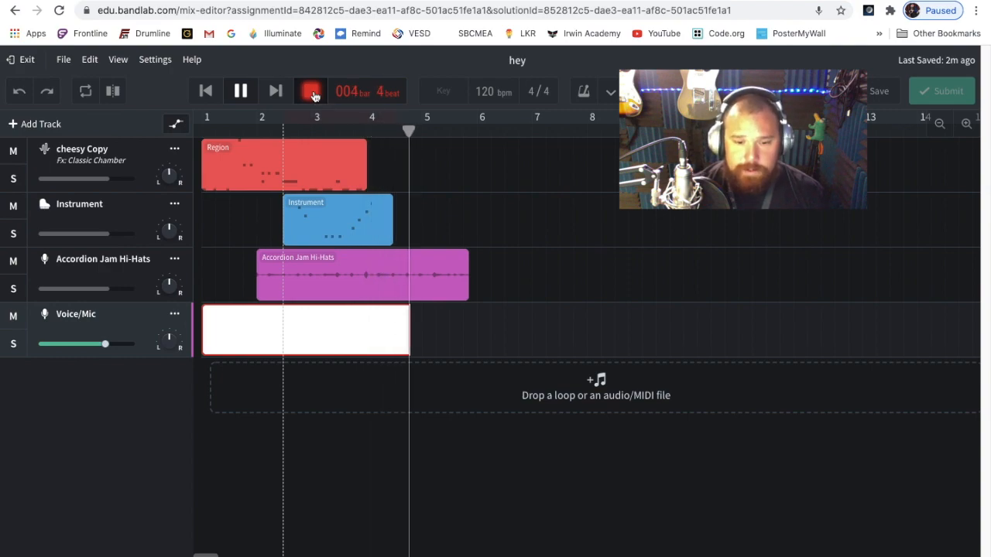
left_click(312, 93)
left_click(243, 90)
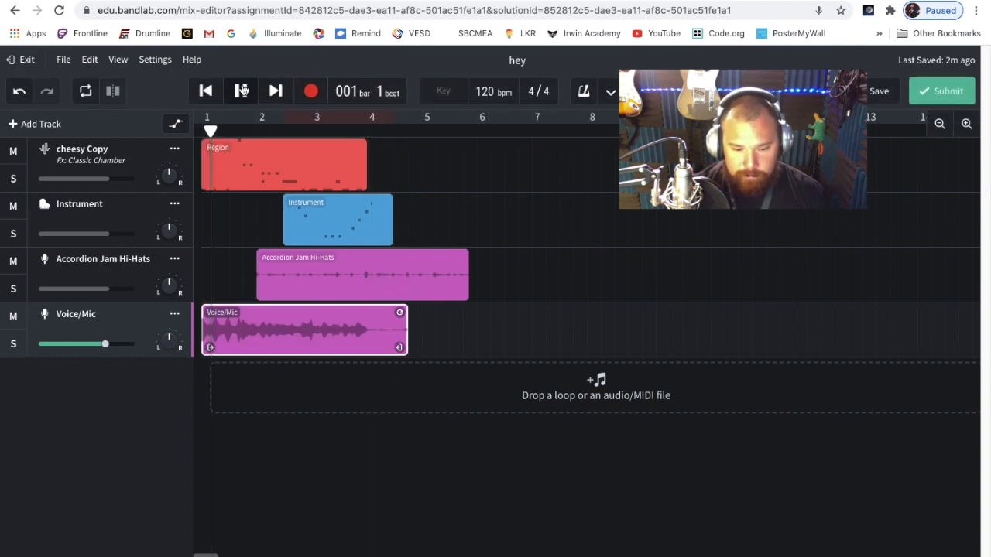
Solo the Voice/Mic track to hear it alone, turn solo off and stop playback
left_click(14, 345)
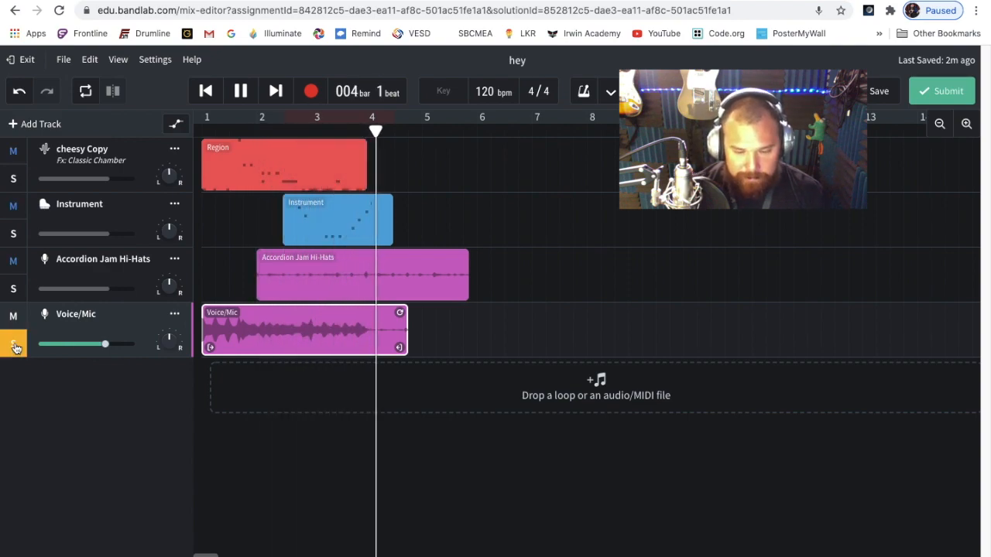
left_click(14, 346)
key("space")
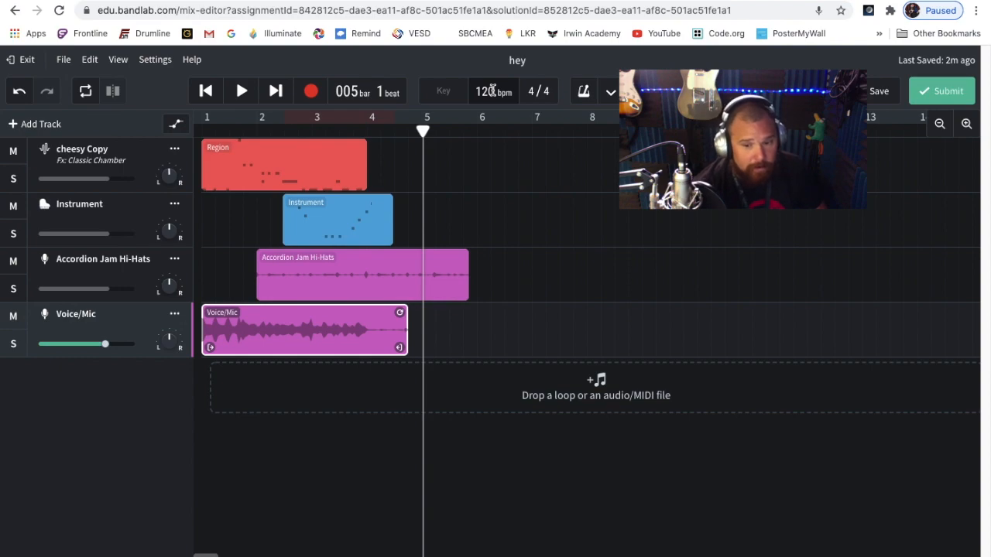
Set the project tempo to 100 bpm and adjust the existing audio regions to match
key("BackSpace")
type("0")
key("Return")
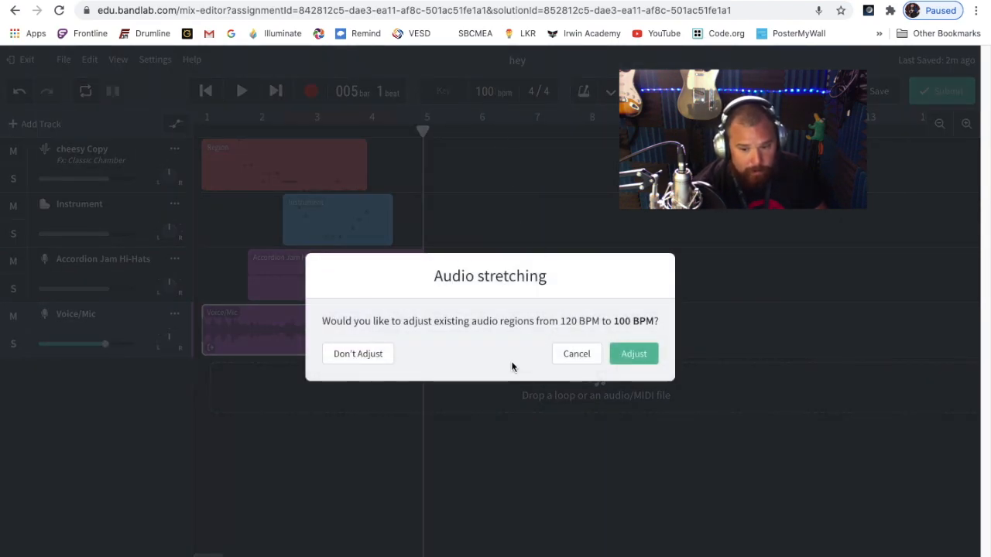
left_click(621, 358)
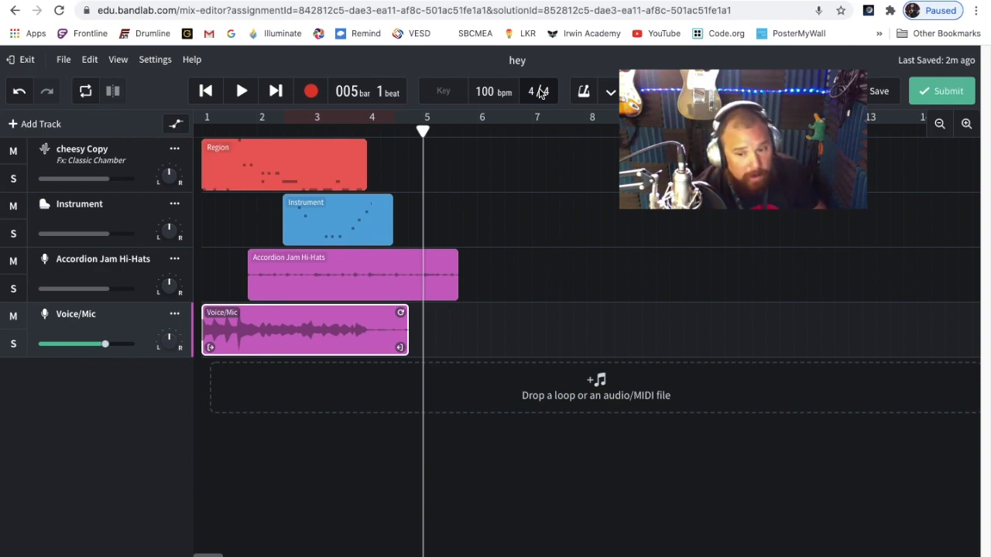
Tap in a tempo of 127 in the metronome settings
left_click(611, 95)
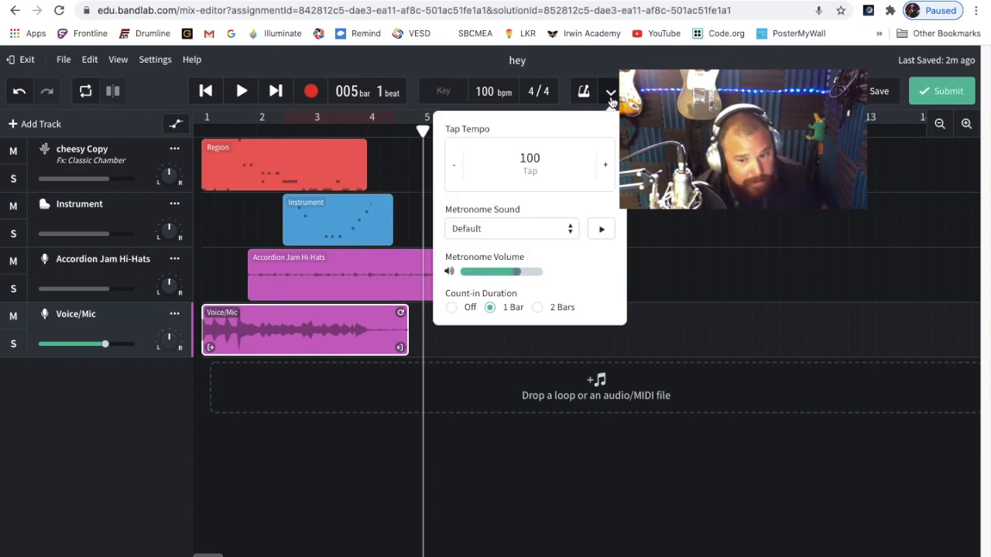
left_click(529, 164)
left_click(530, 164)
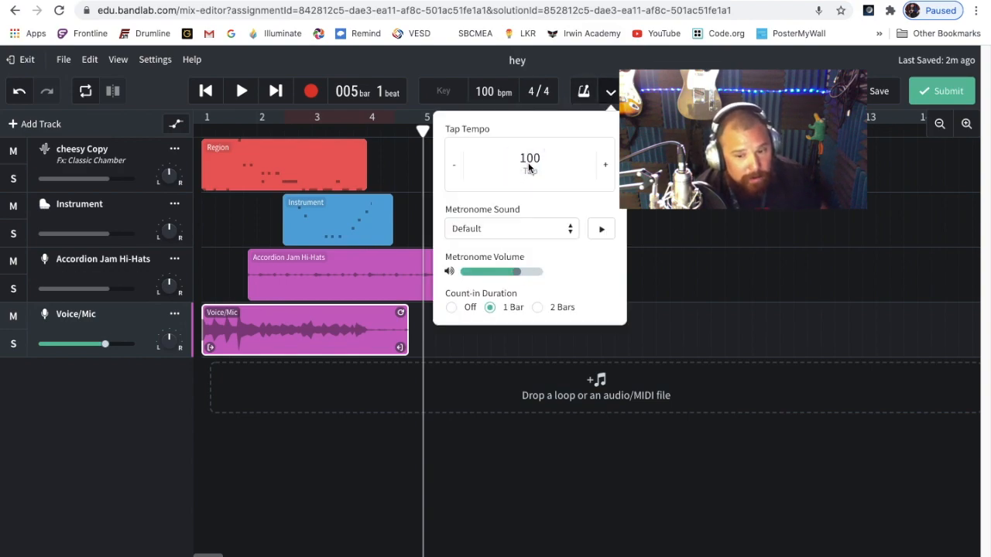
left_click(529, 165)
left_click(529, 165)
left_click(529, 165)
left_click(529, 165)
left_click(529, 165)
left_click(529, 166)
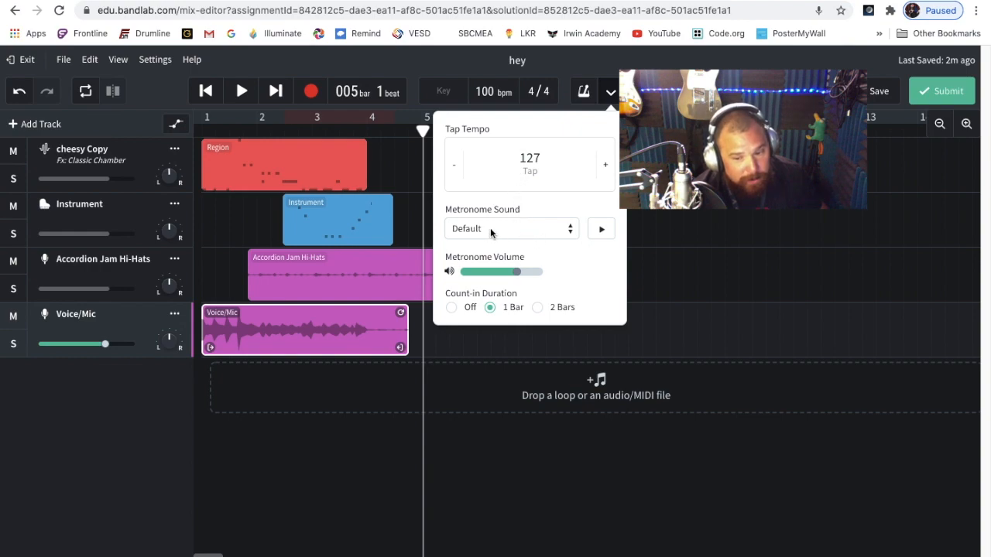
Preview the metronome, change its sound to Bleep, and apply the 127 bpm tempo with the audio regions adjusted
left_click(601, 231)
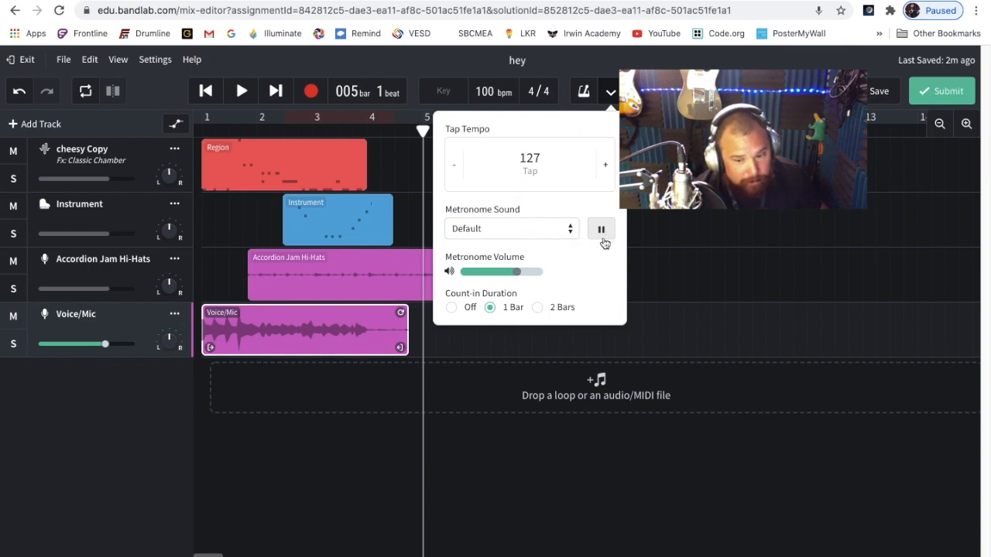
left_click(540, 230)
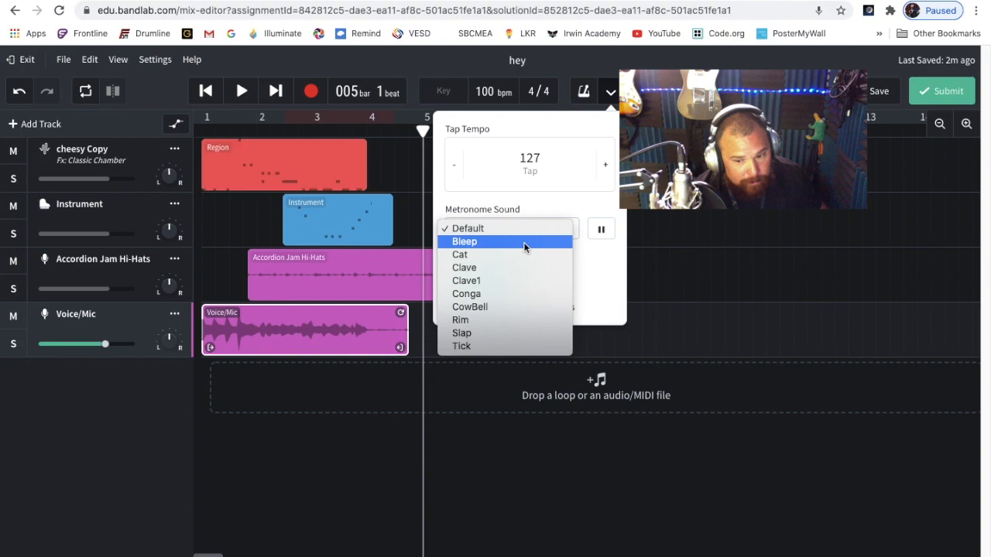
left_click(538, 240)
left_click(600, 229)
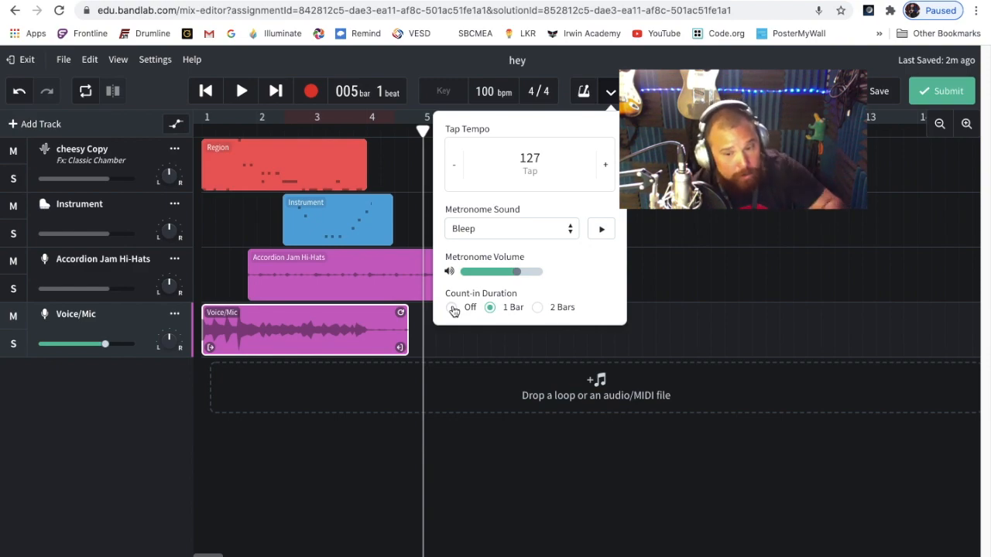
left_click(610, 93)
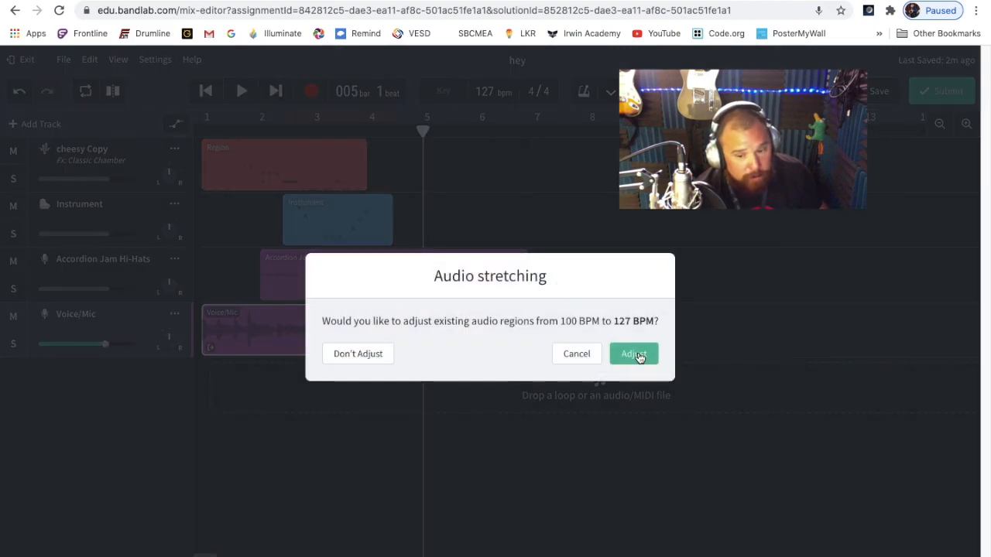
left_click(636, 355)
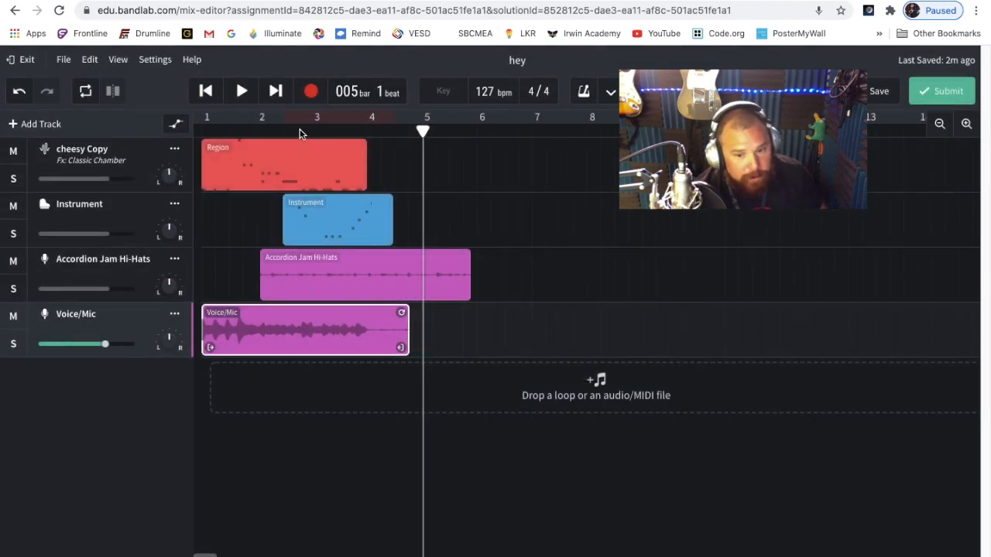
Record a brief take on the Voice/Mic track from the song start, undo it, and try a second short take
key("Return")
left_click(312, 98)
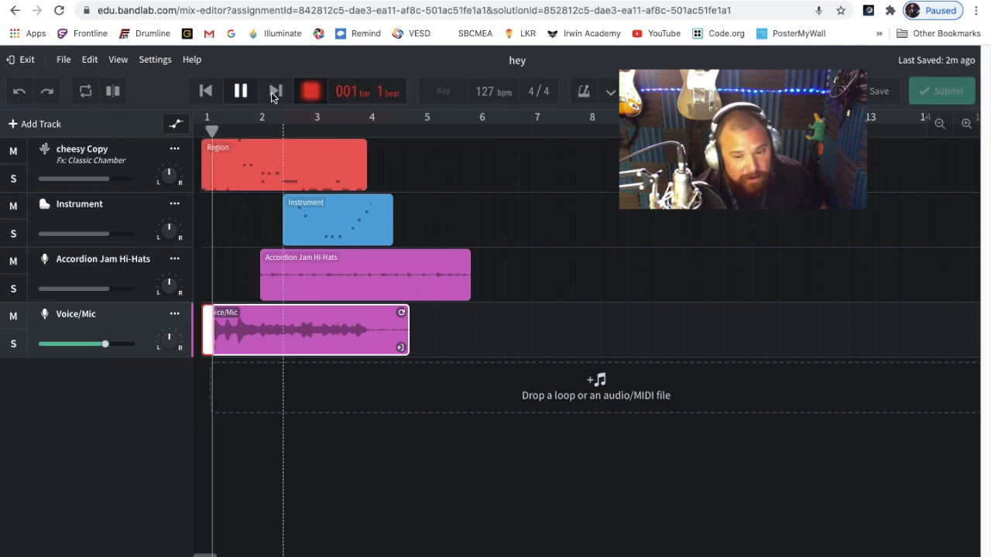
left_click(240, 91)
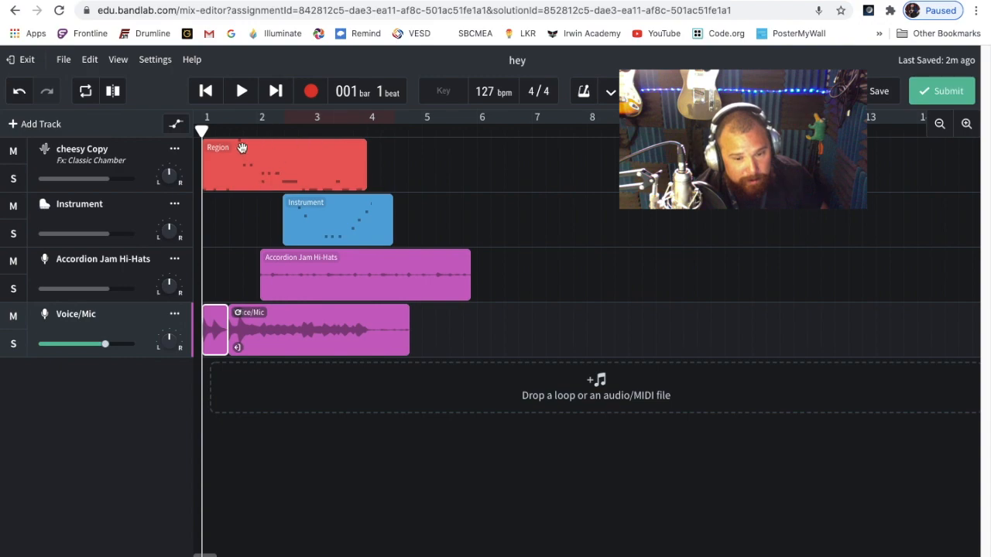
left_click(20, 91)
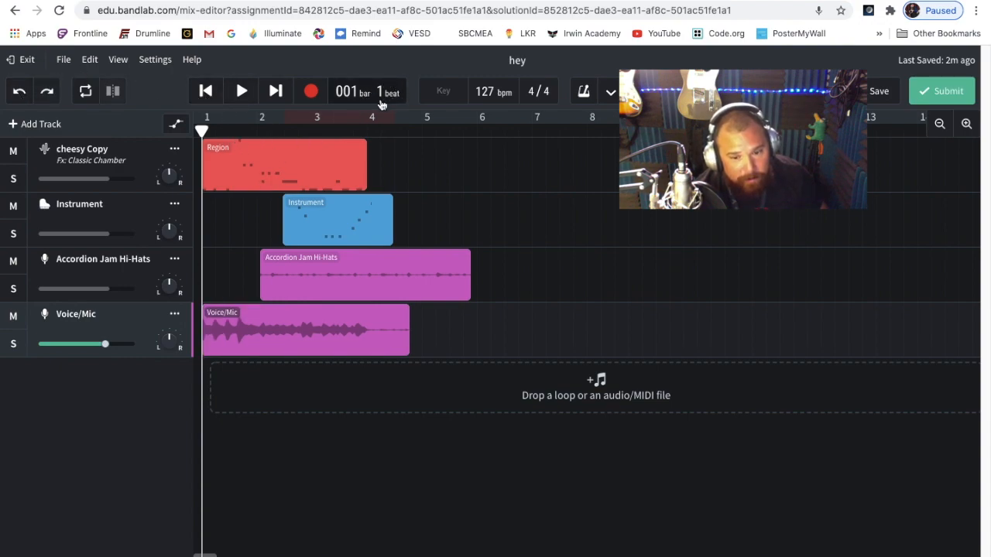
left_click(310, 91)
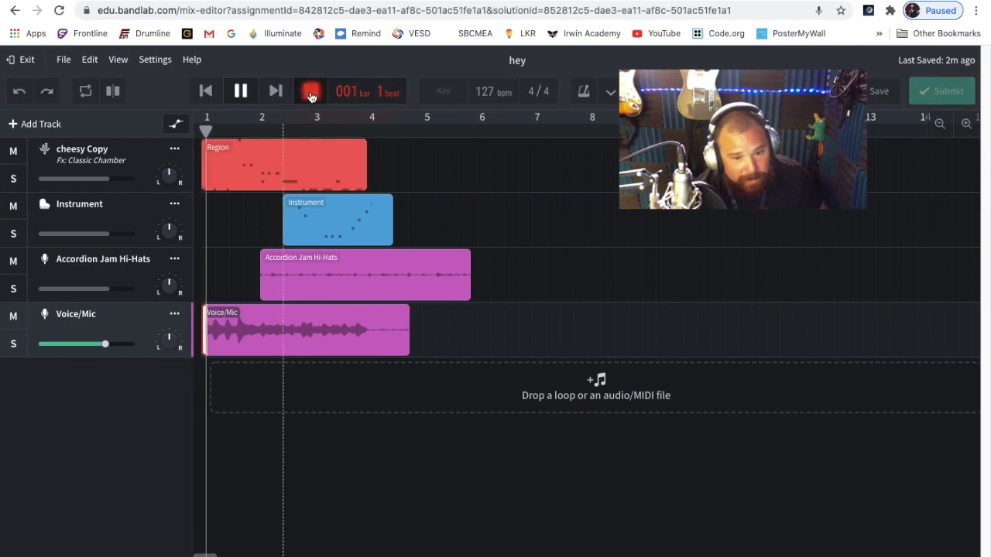
left_click(310, 91)
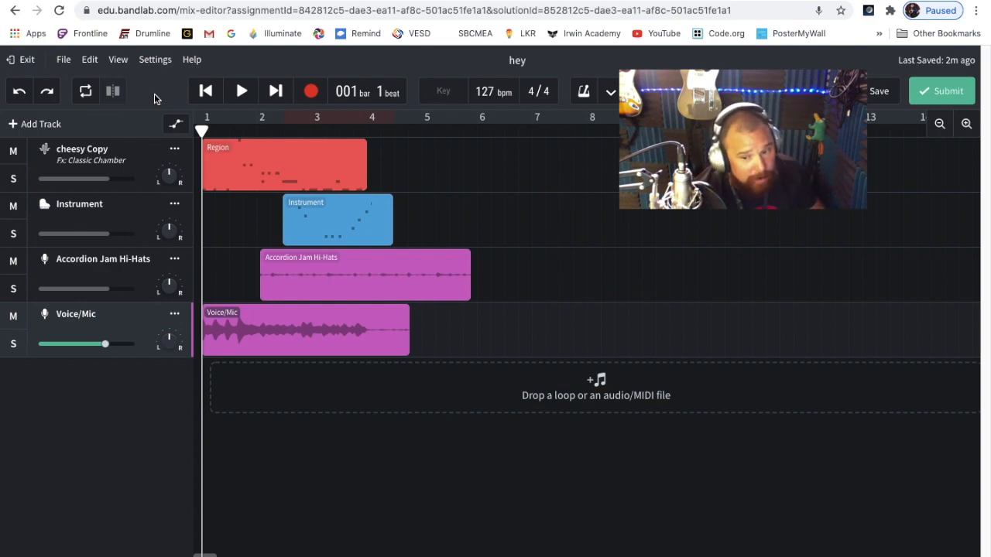
Review the metronome's tempo, sound, volume and count-in settings
left_click(610, 93)
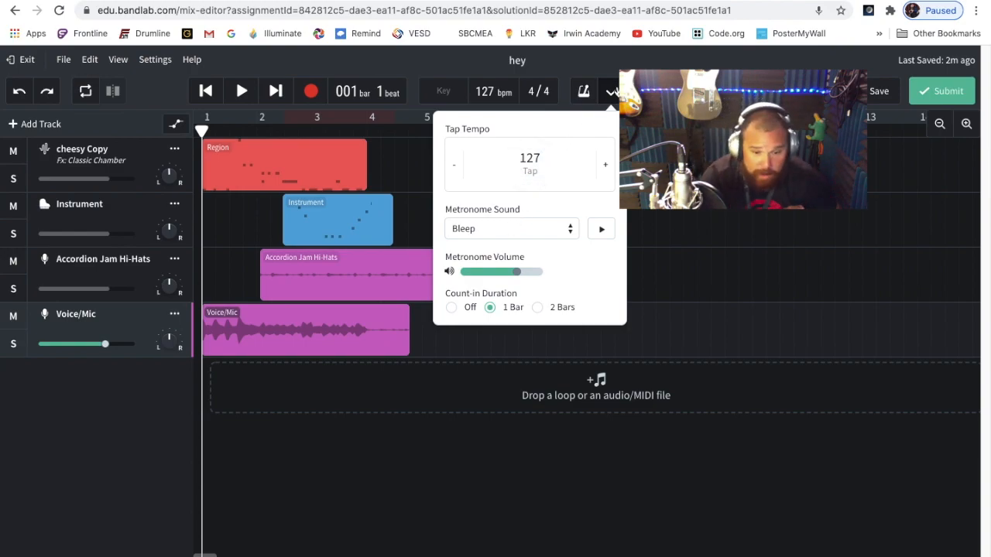
left_click(611, 91)
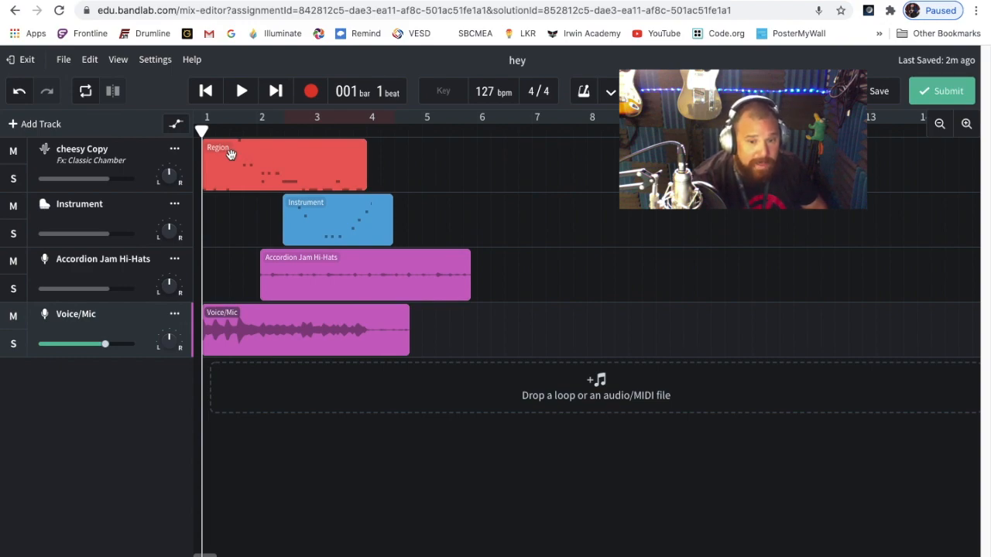
Split the cheesy Copy region at bar 2, beat 3, and move its second part to about bar 5, beat 2
left_click(271, 144)
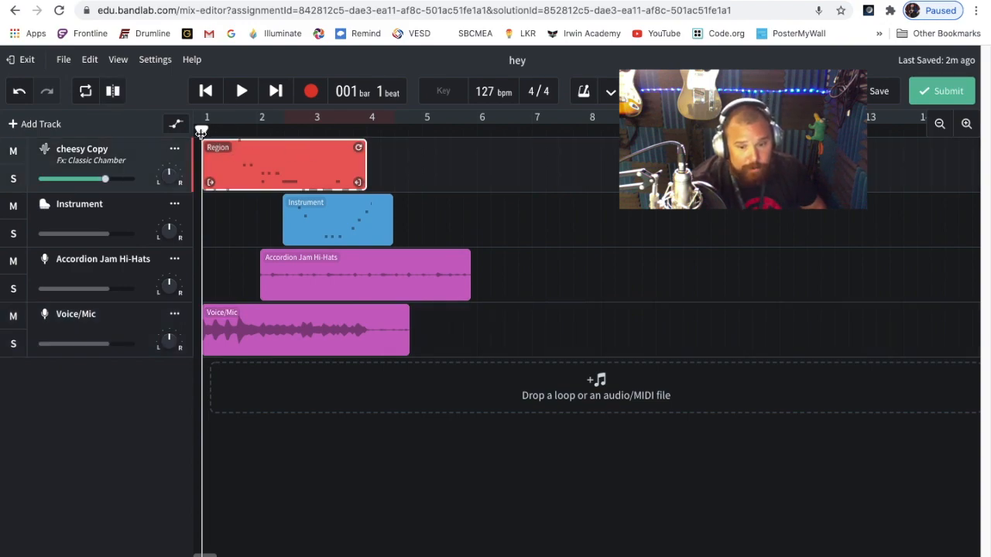
left_click_drag(201, 133, 283, 134)
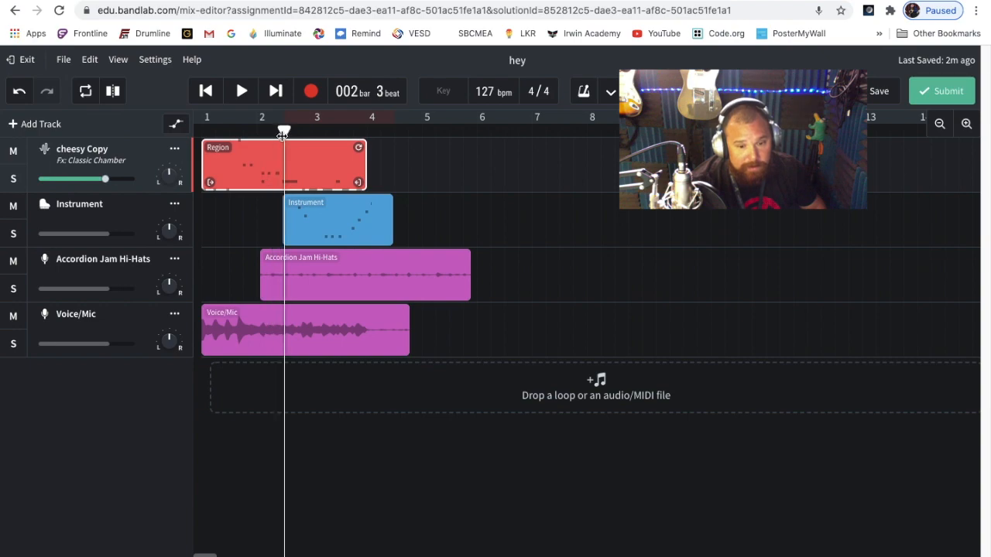
left_click(113, 92)
left_click_drag(321, 148, 474, 159)
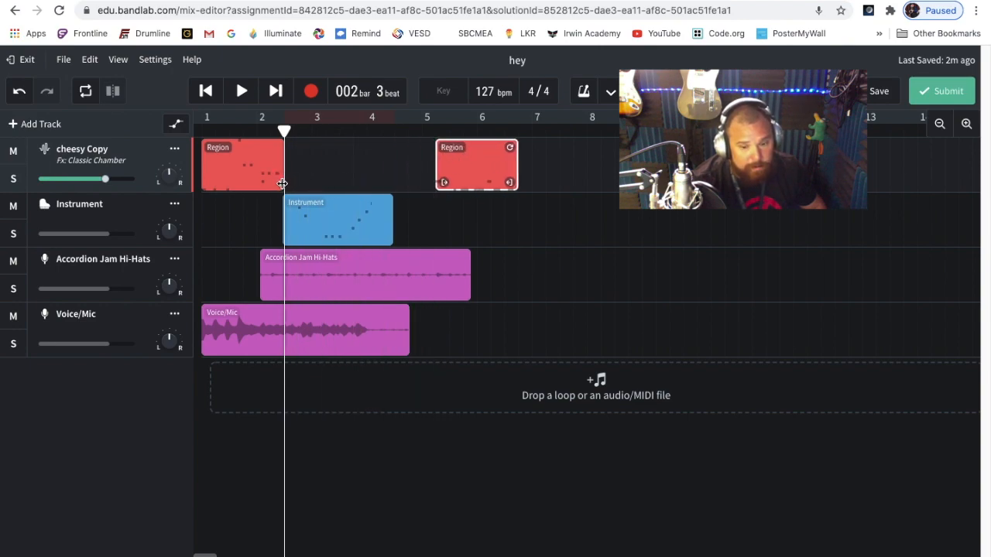
Extend the first part of the split cheesy Copy region to the start of bar 3
left_click(350, 184)
left_click(271, 176)
left_click_drag(285, 184, 307, 190)
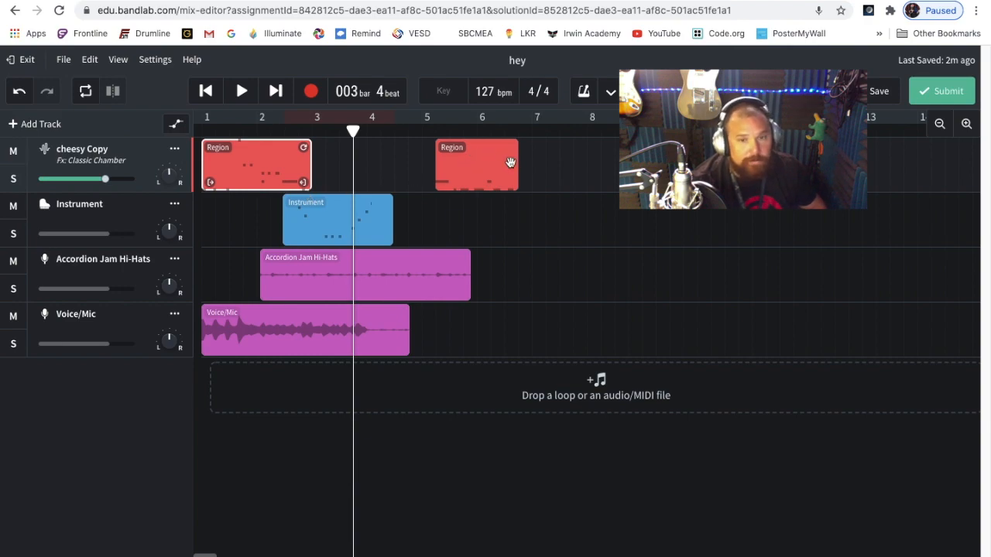